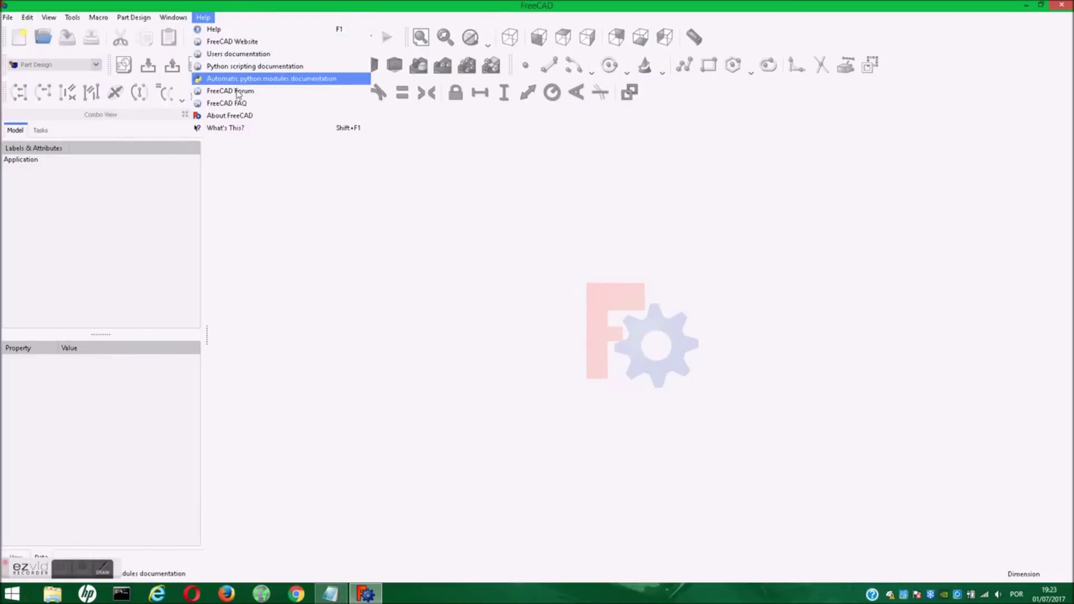
View and dismiss the About dialog, then start a new empty document.
left_click(242, 115)
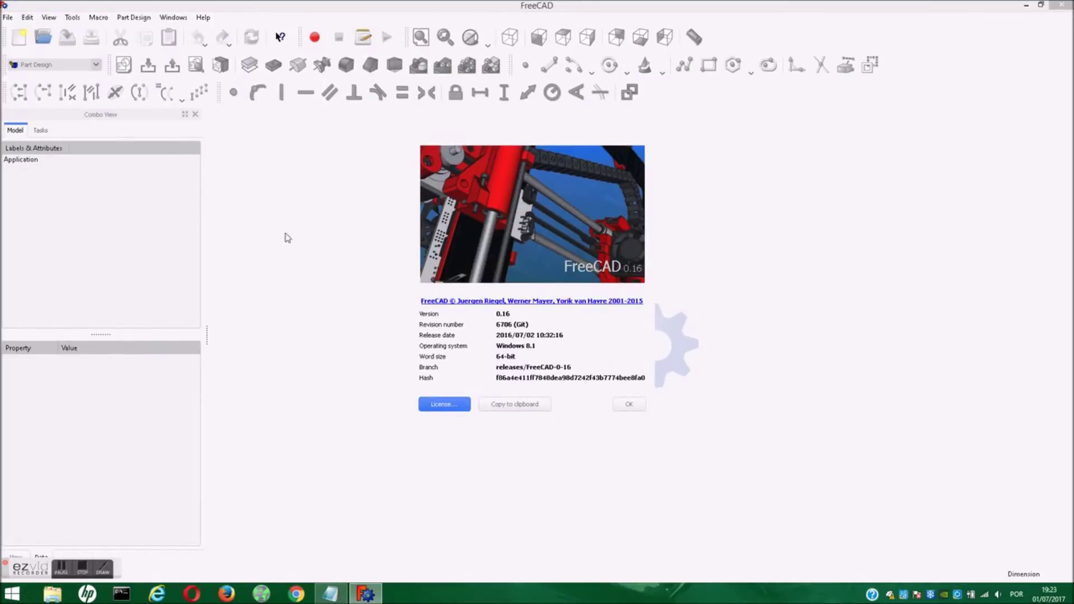
left_click(621, 408)
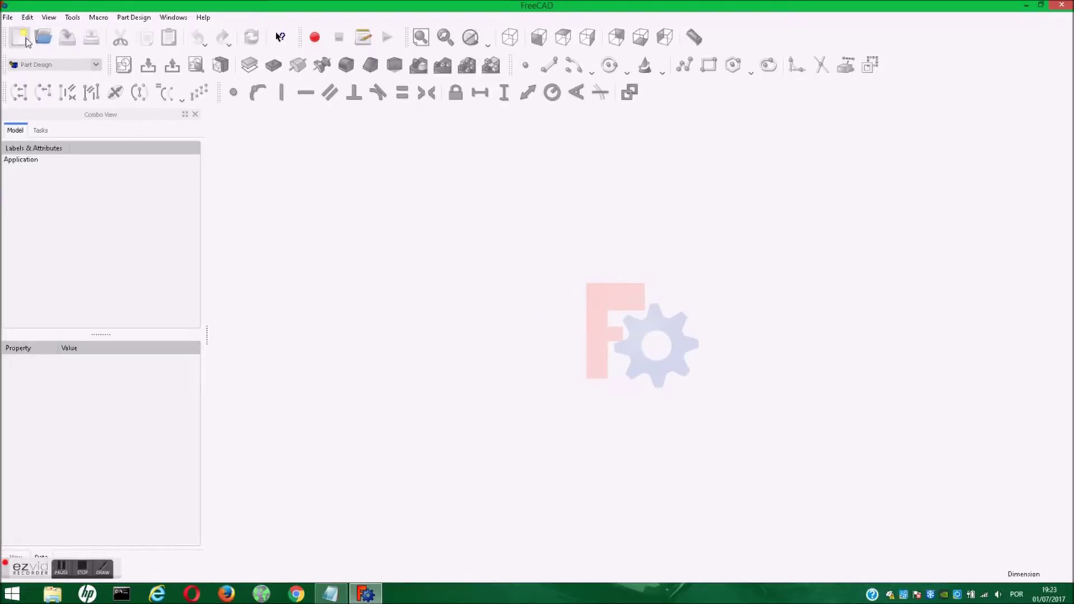
left_click(21, 38)
Switch to the Gear workbench so the gear tools are available.
left_click(96, 65)
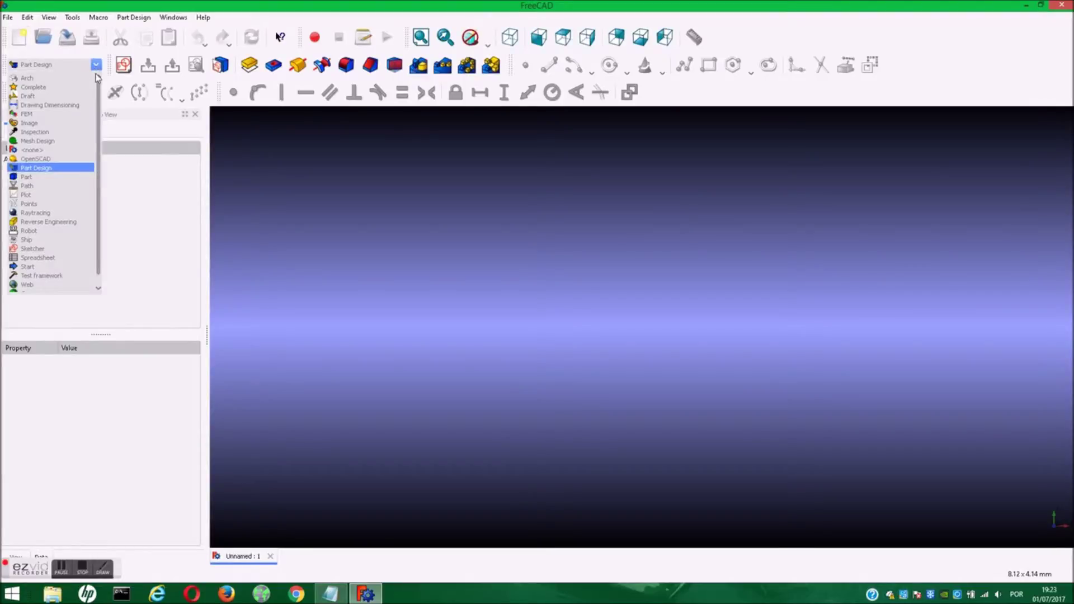
scroll(51, 185, "down", 1)
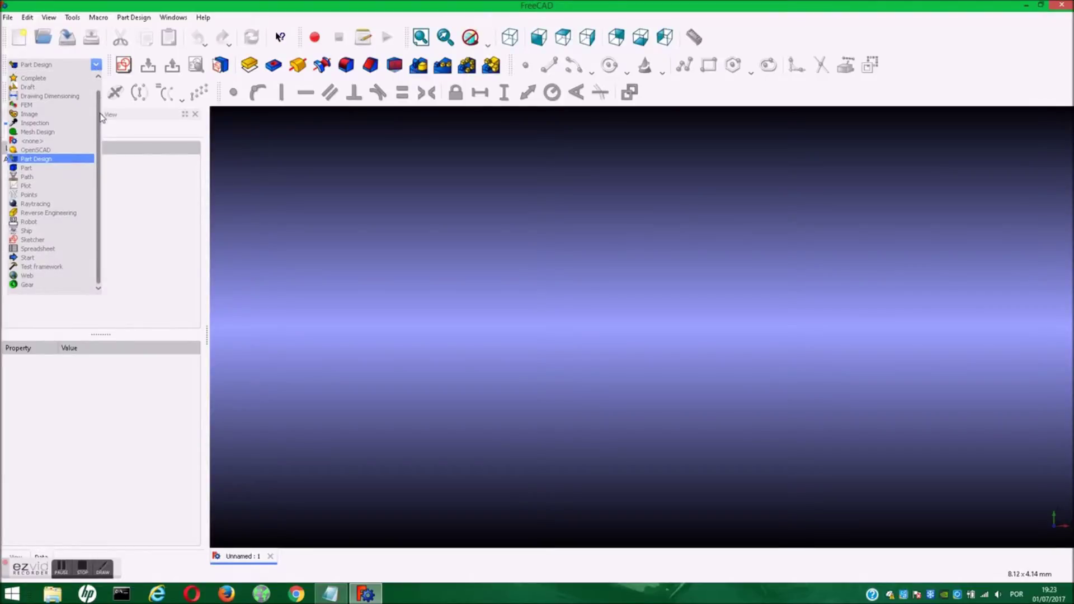
left_click(44, 286)
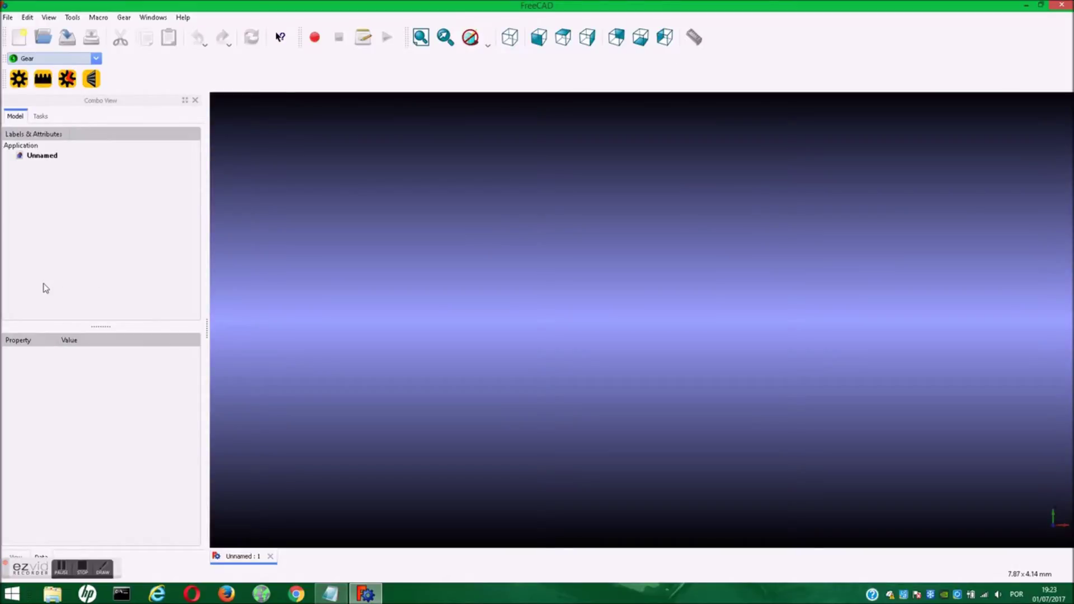
left_click(334, 593)
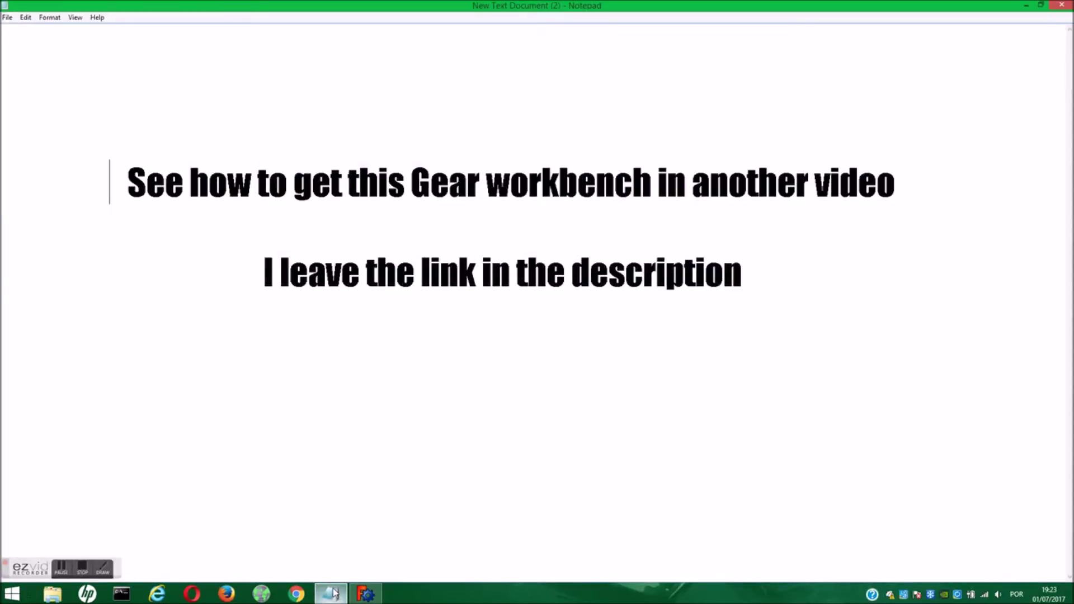
left_click(366, 593)
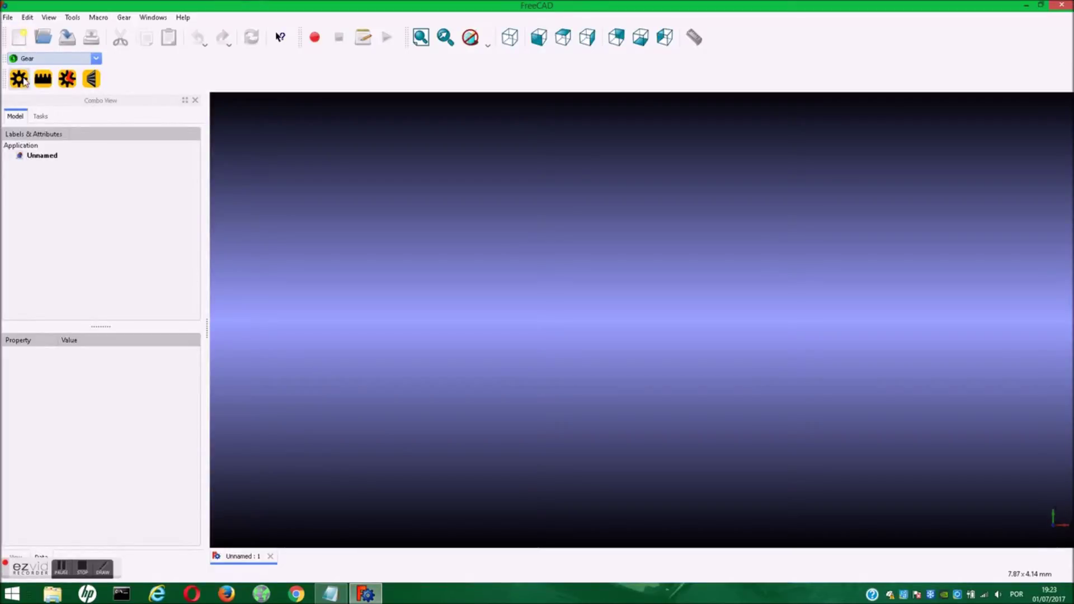
Add an involute gear and set its height to 10 mm.
left_click(23, 81)
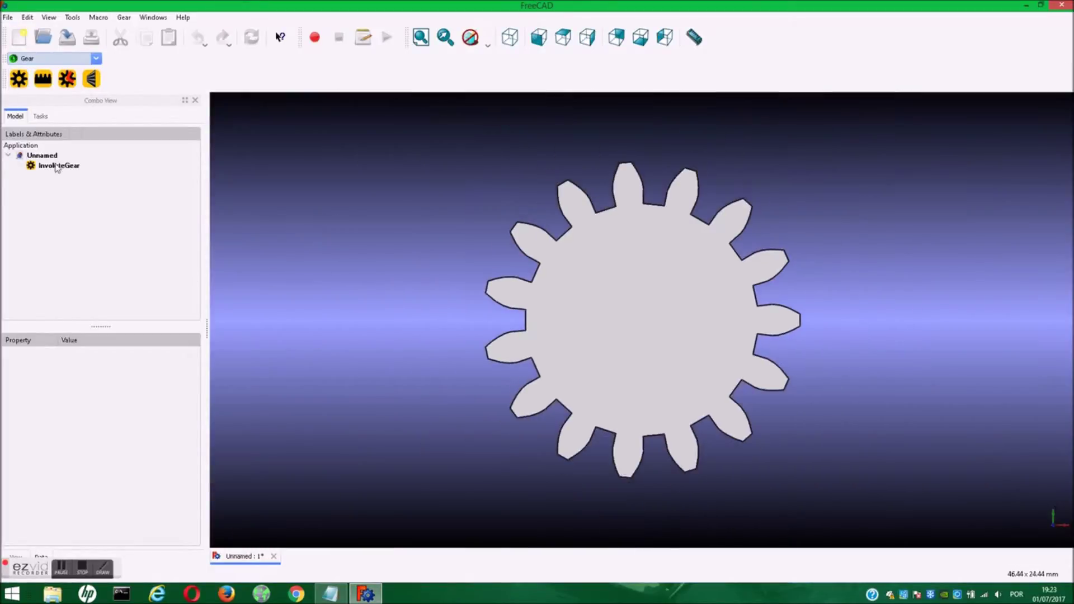
left_click(604, 278)
mouse_move(463, 300)
middle_mouse_down()
mouse_move(296, 290)
mouse_move(376, 302)
middle_mouse_up()
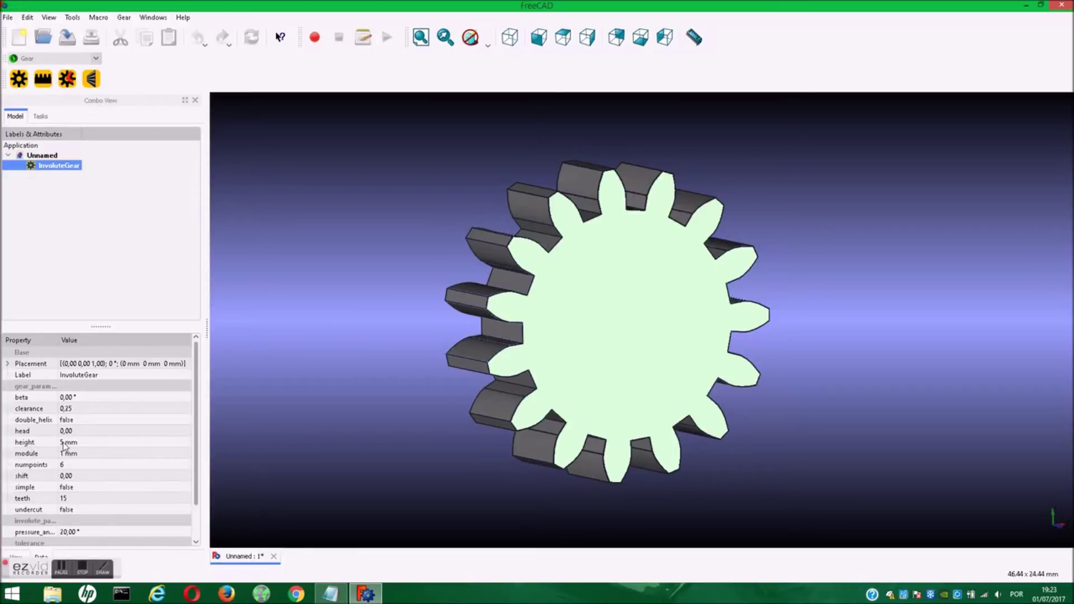
left_click(65, 444)
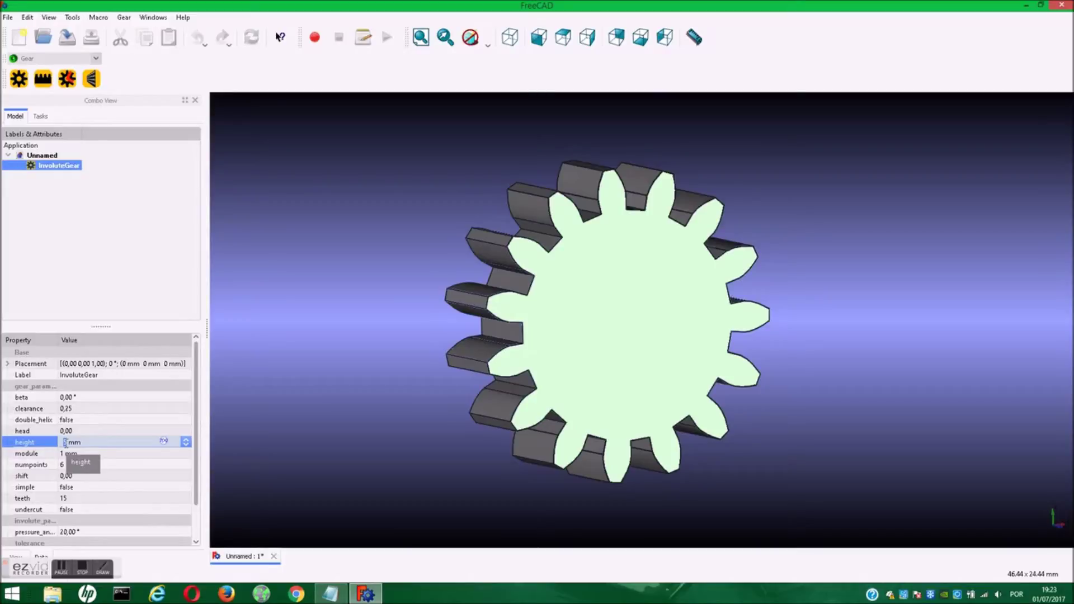
type("10")
key("Return")
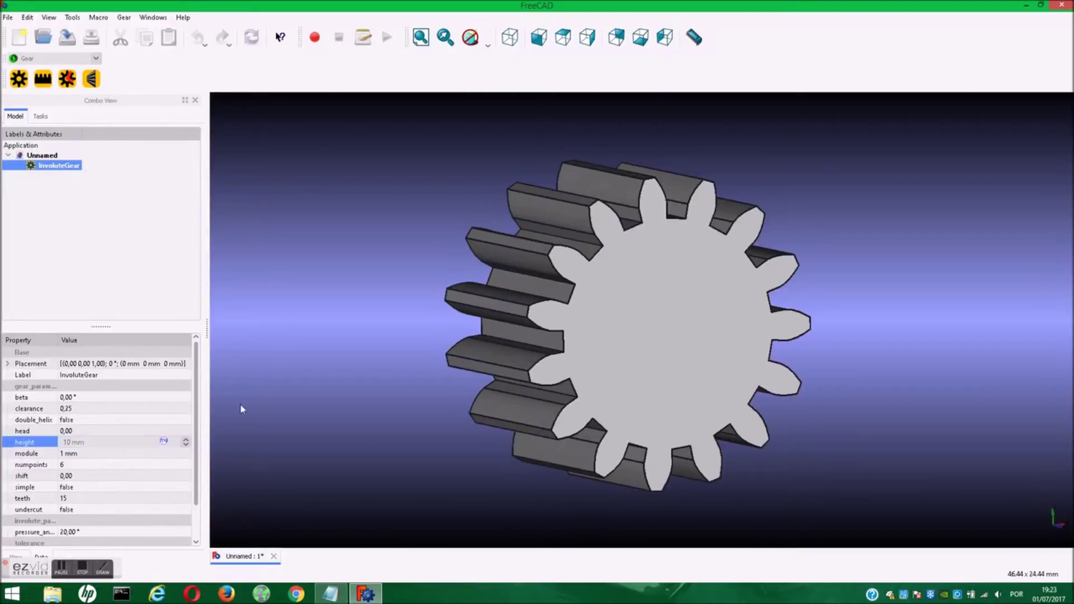
Raise the gear's tooth count from 15 to 20.
scroll(118, 475, "down", 1)
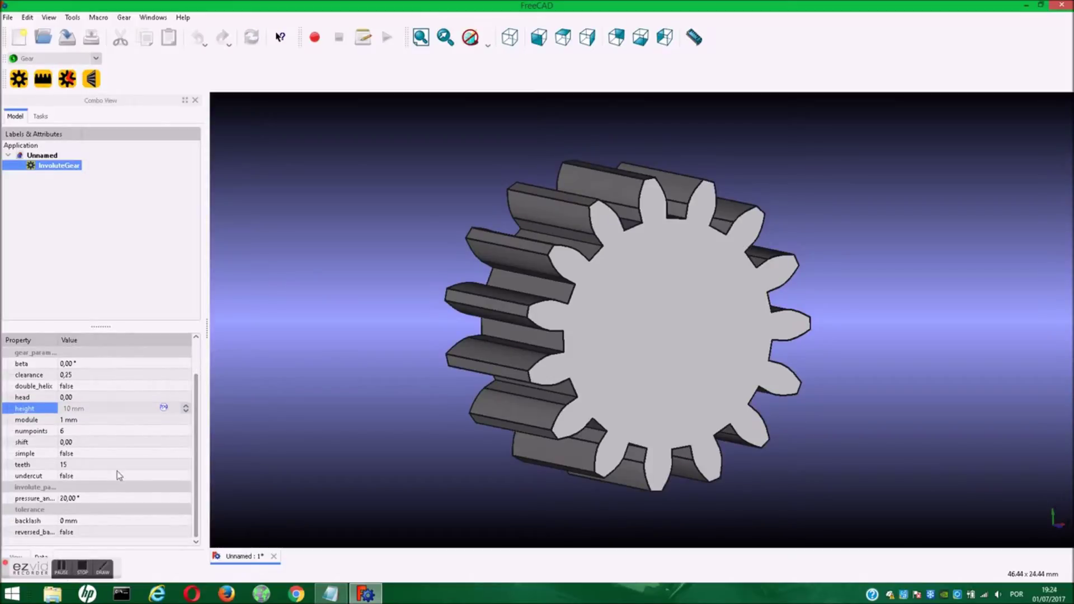
left_click(73, 467)
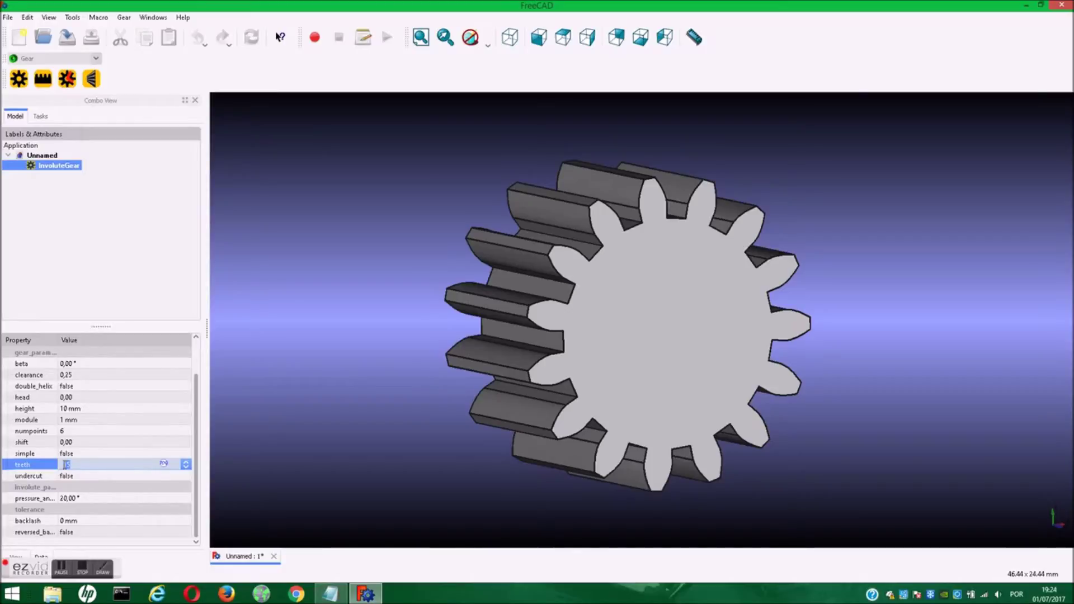
type("20")
key("Return")
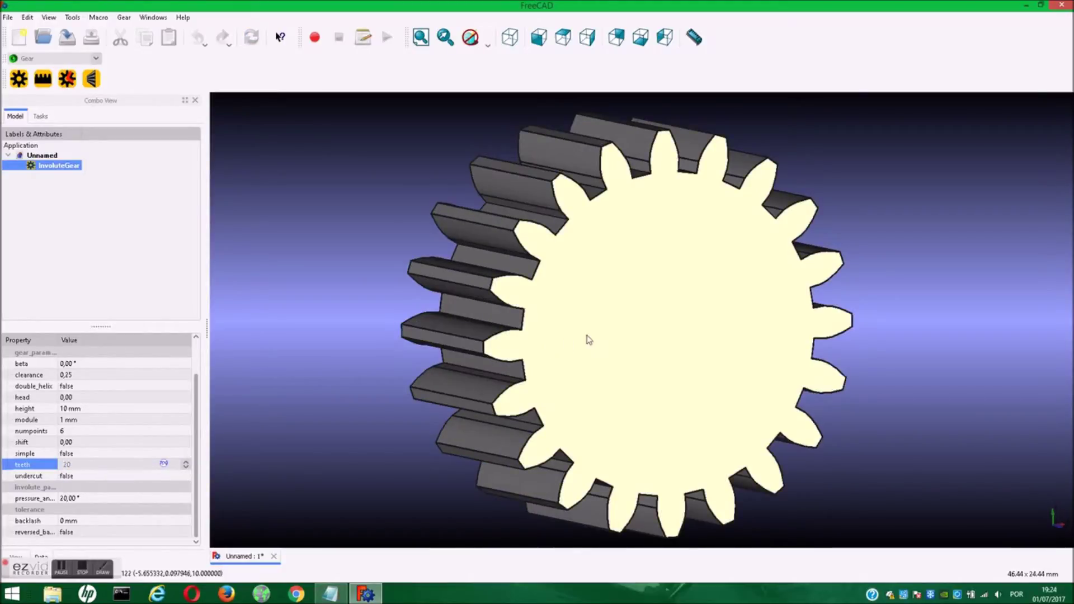
left_click(95, 58)
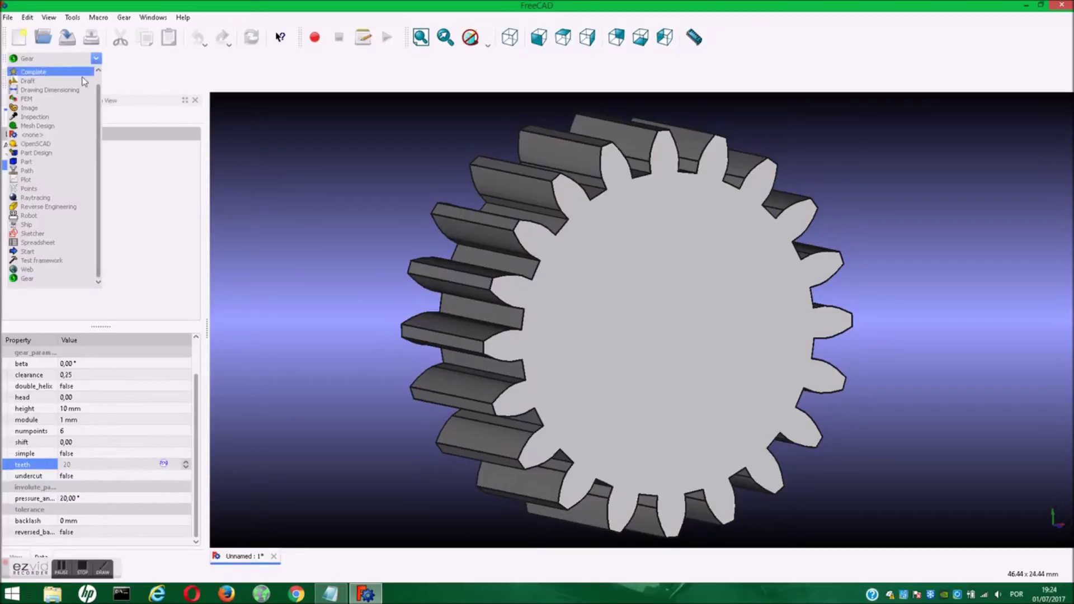
In Part Design, start a sketch on the gear's front face and draw a circle.
left_click(33, 154)
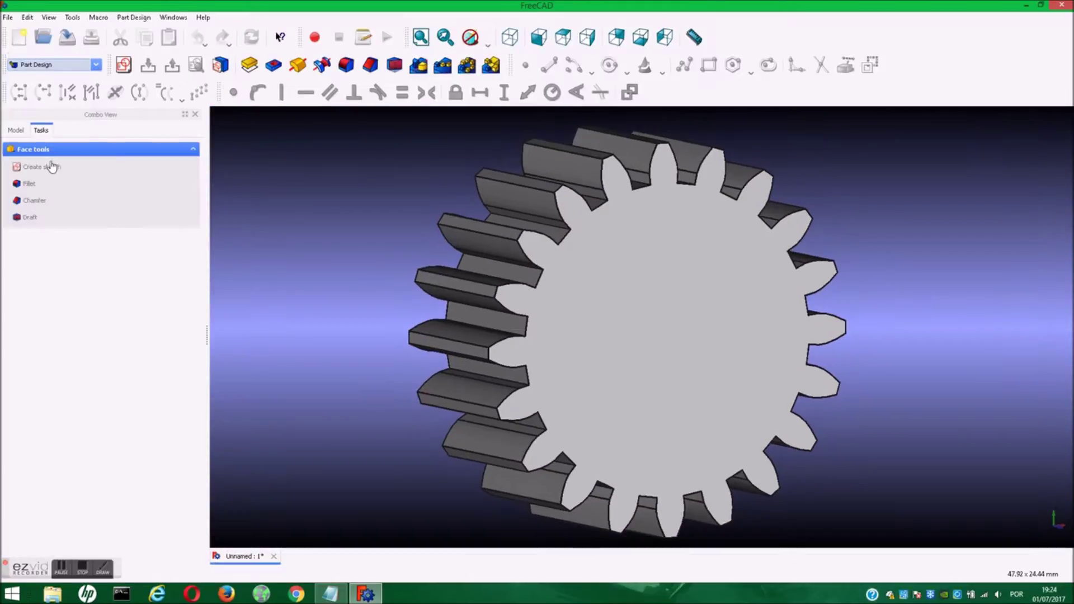
left_click(690, 309)
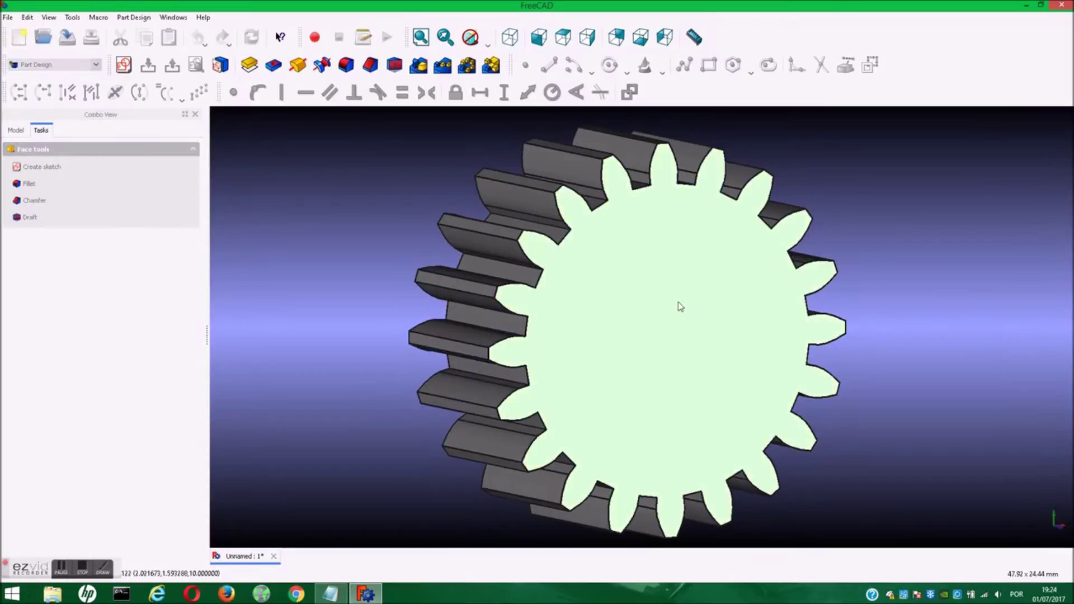
left_click(125, 64)
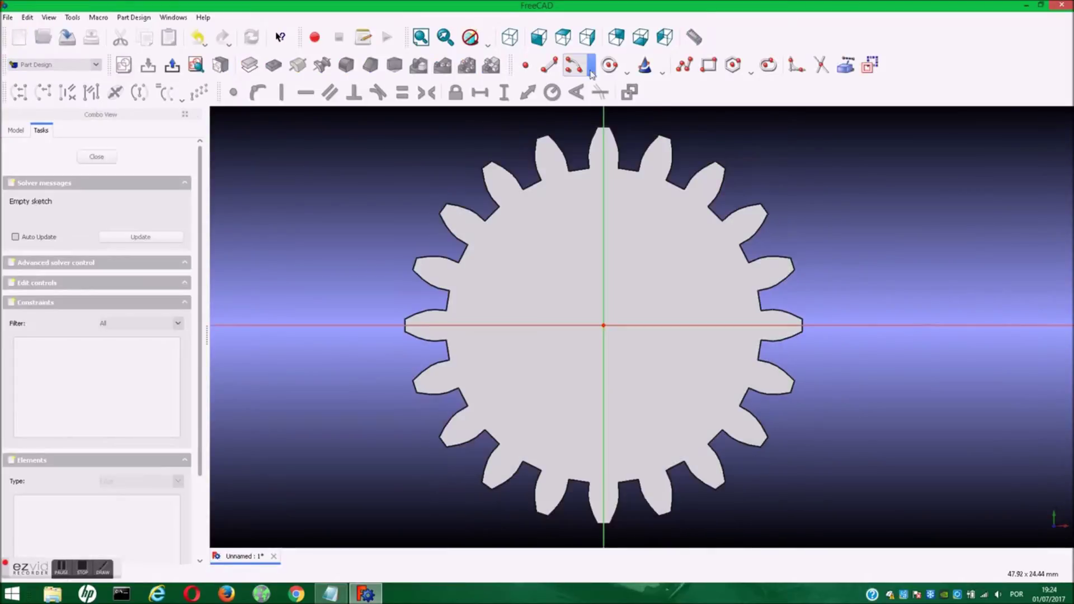
left_click(607, 67)
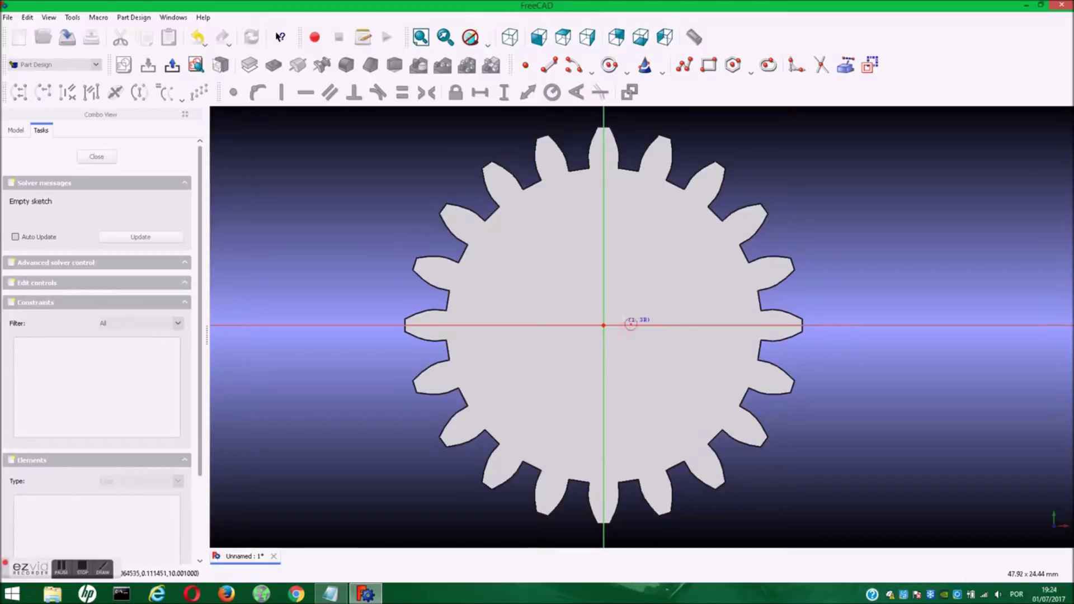
left_click(628, 302)
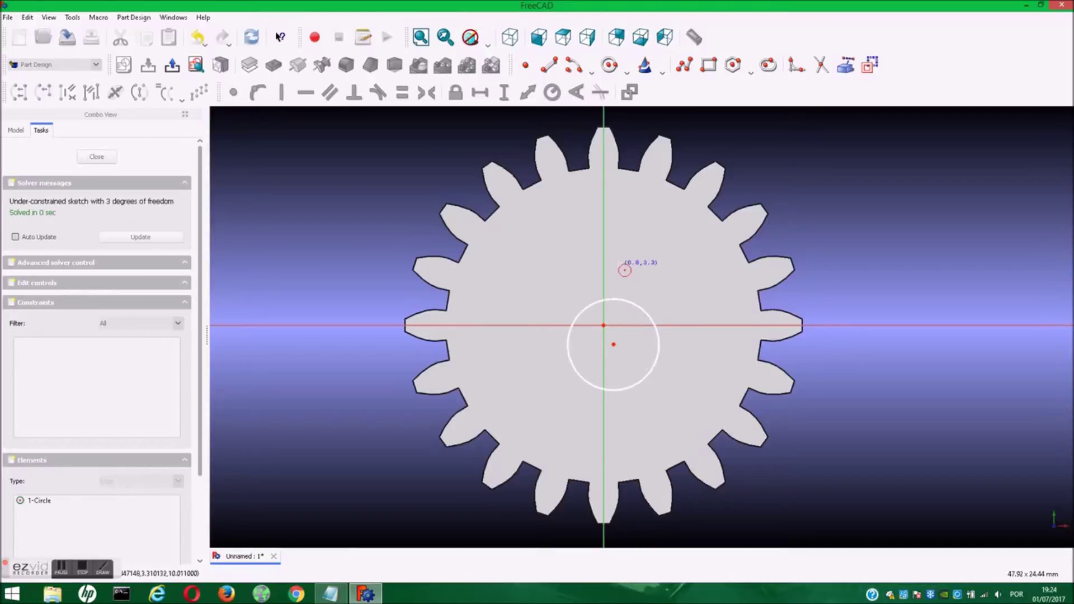
Make the circle's centre coincident with the origin, give it a 5 mm radius, and close the sketch.
left_click(613, 345)
left_click(603, 326)
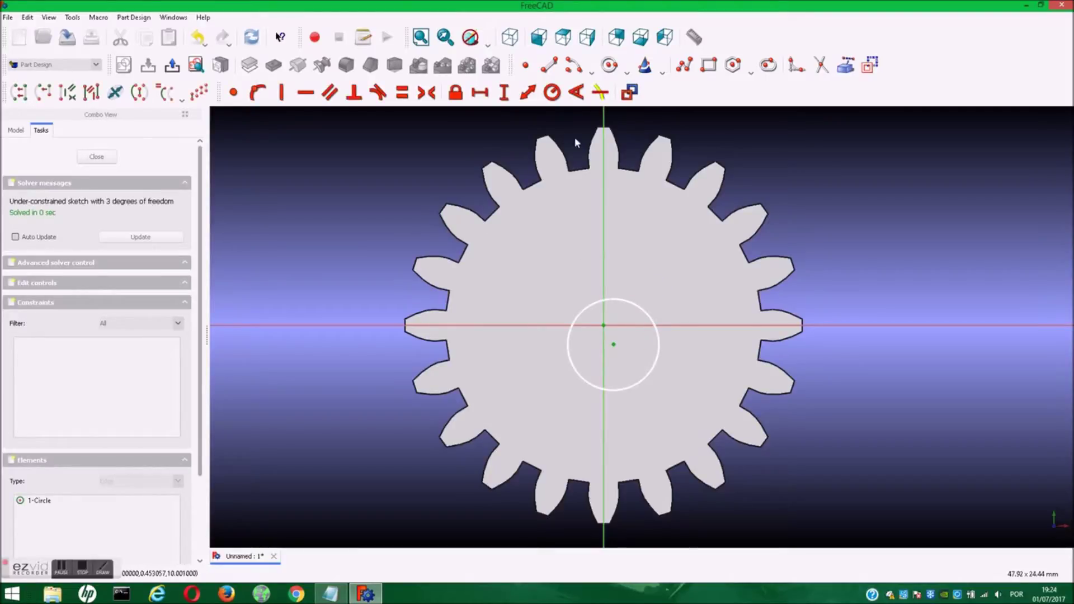
left_click(233, 92)
left_click(605, 281)
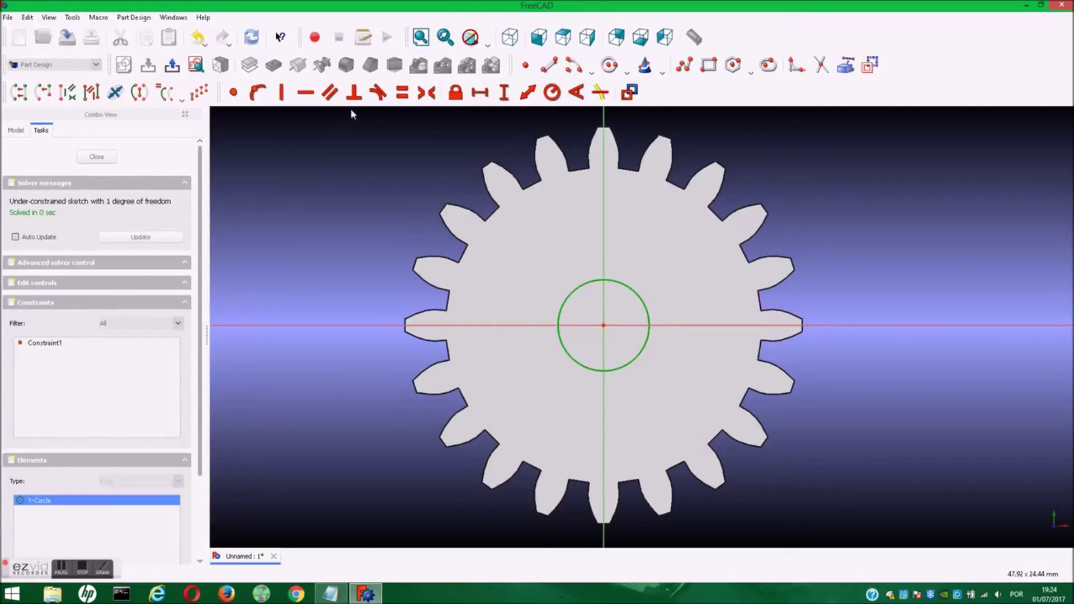
left_click(395, 159)
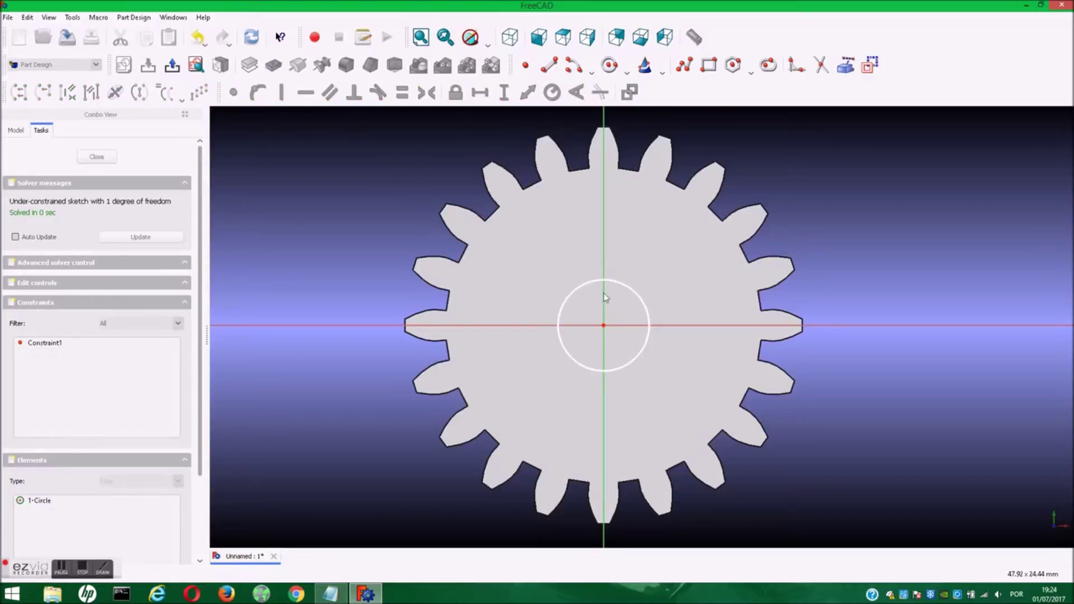
left_click(619, 288)
left_click(551, 92)
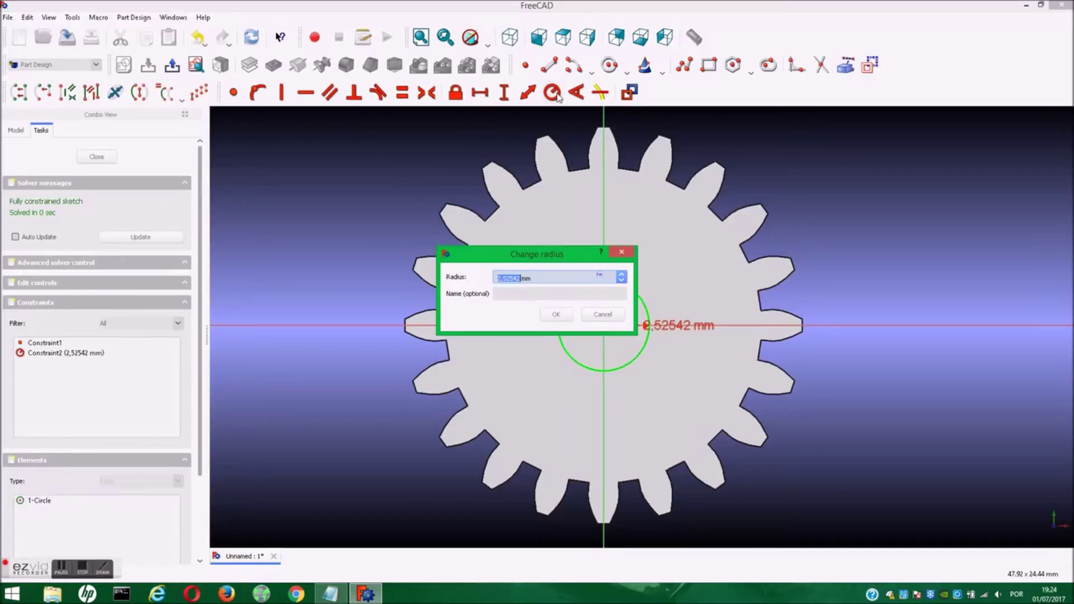
type("5")
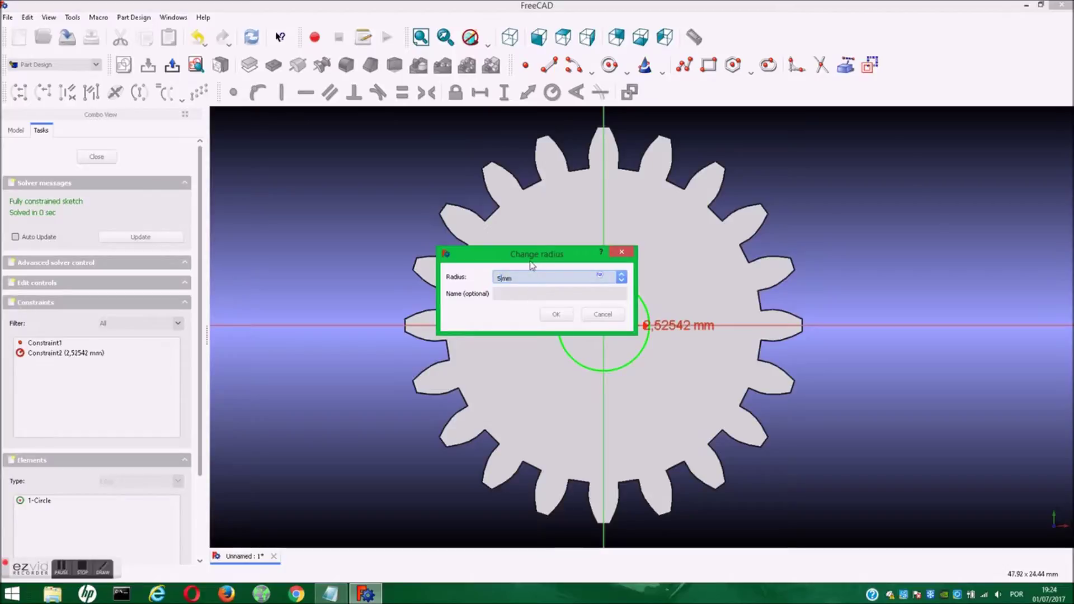
key("Return")
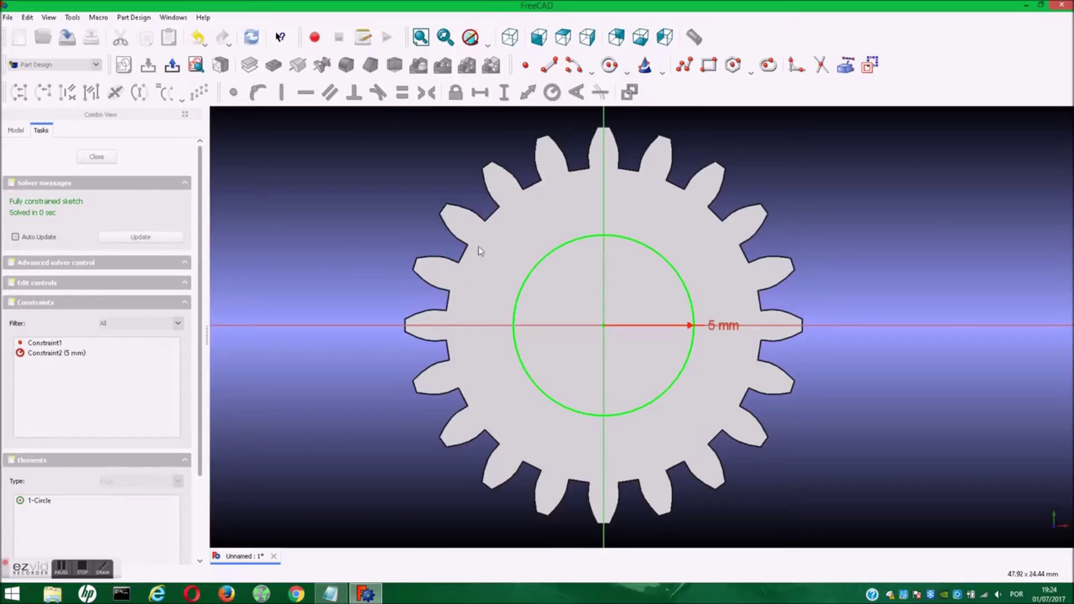
left_click(97, 157)
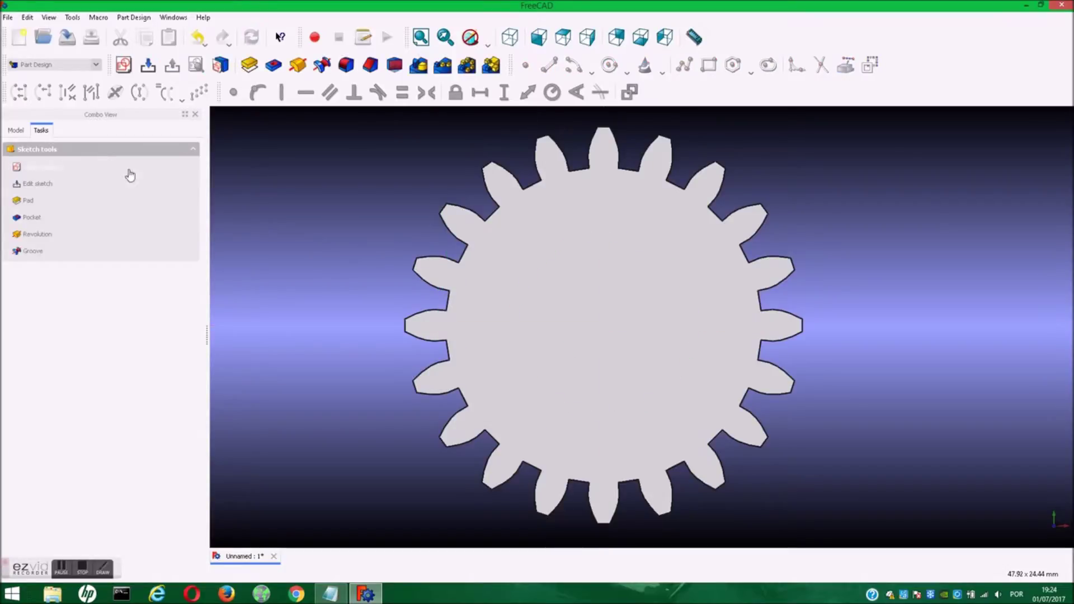
Pad the circle as Two dimensions, 20 mm first length and 30 mm second length.
left_click(17, 129)
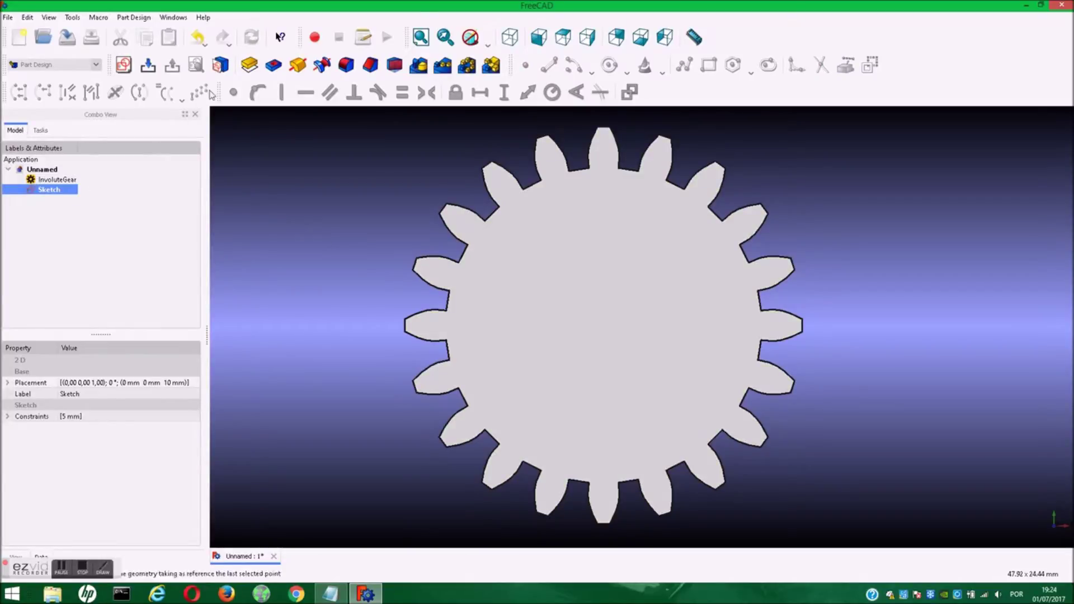
left_click(247, 66)
mouse_move(746, 232)
middle_mouse_down()
mouse_move(802, 228)
mouse_move(787, 220)
middle_mouse_up()
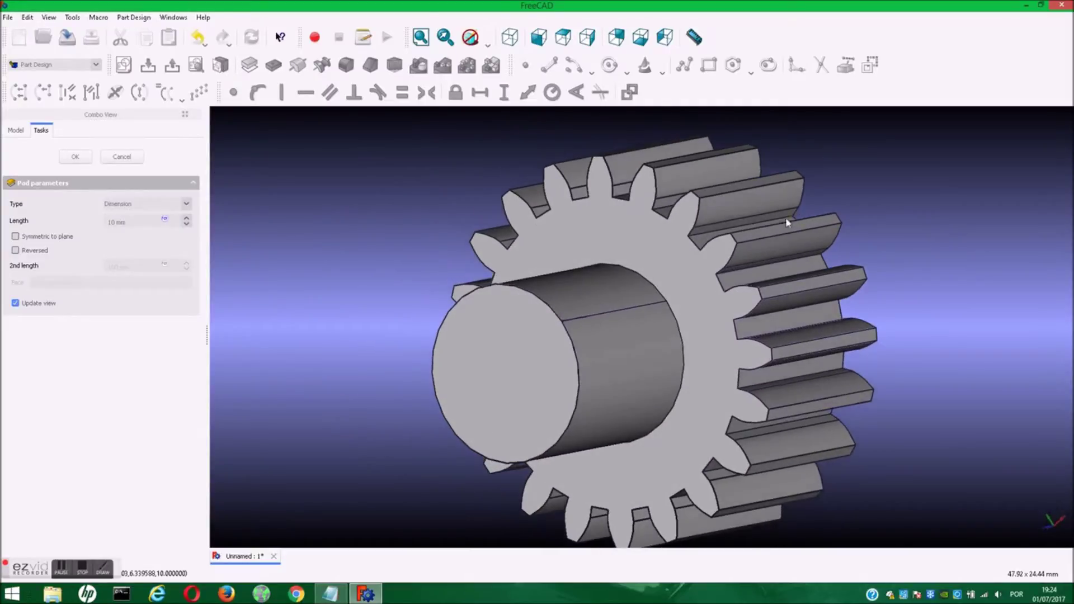
left_click(183, 204)
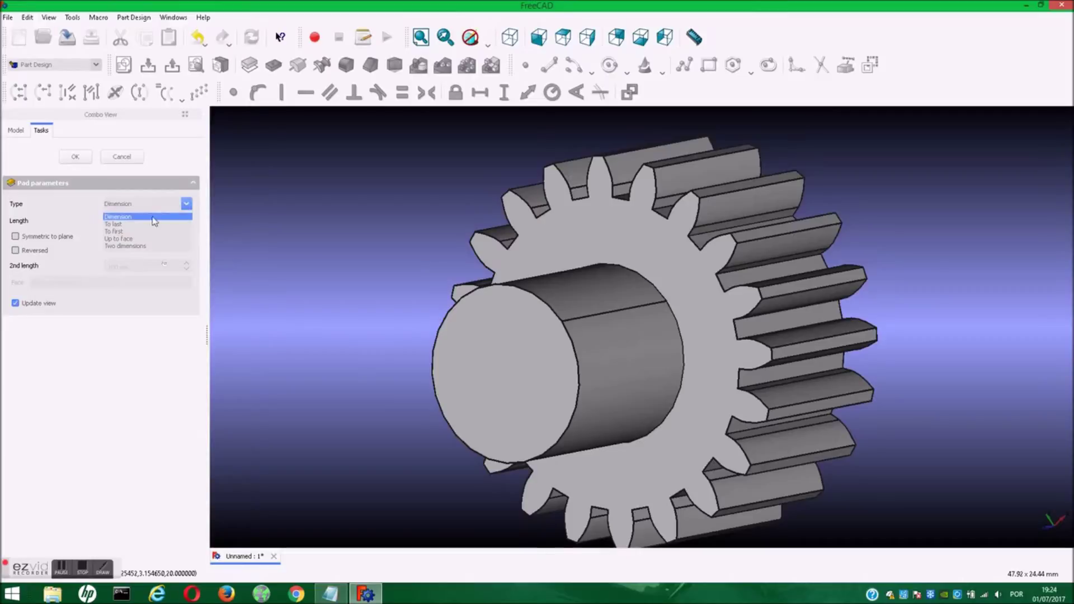
left_click(122, 247)
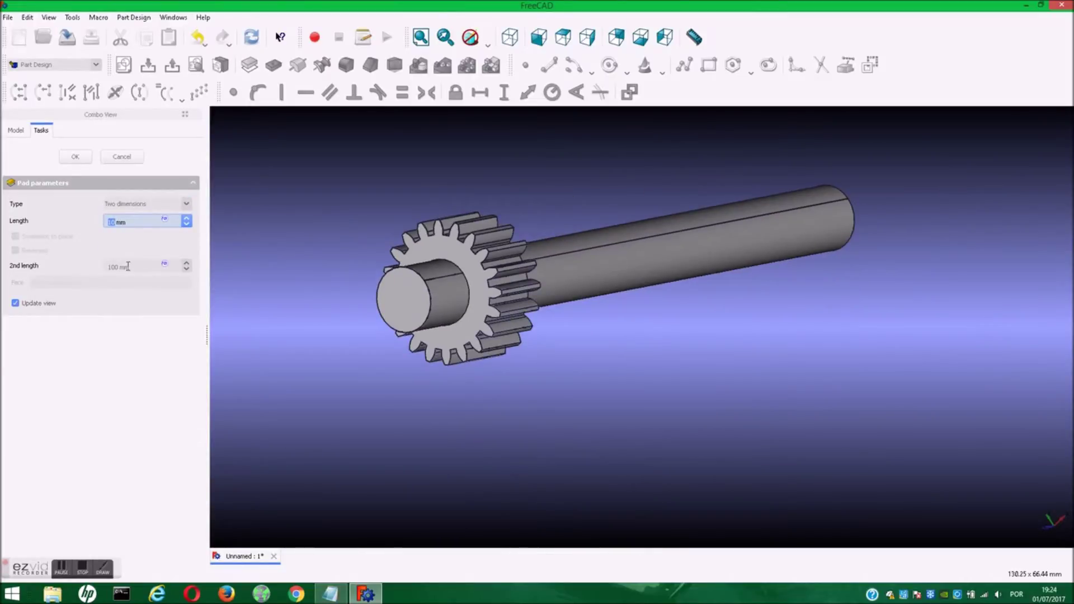
left_click_drag(121, 267, 102, 265)
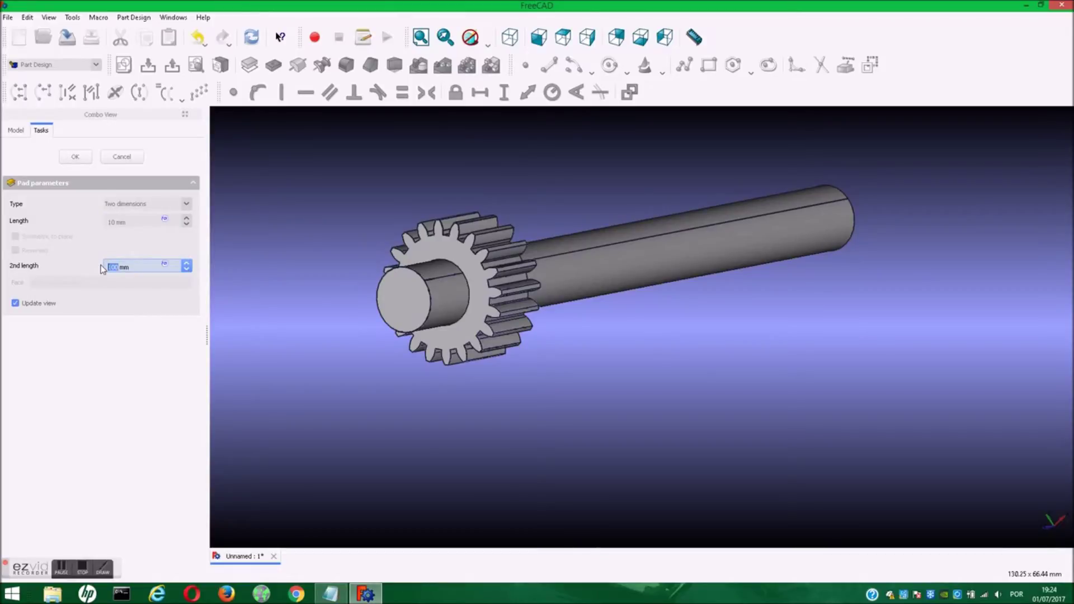
type("30")
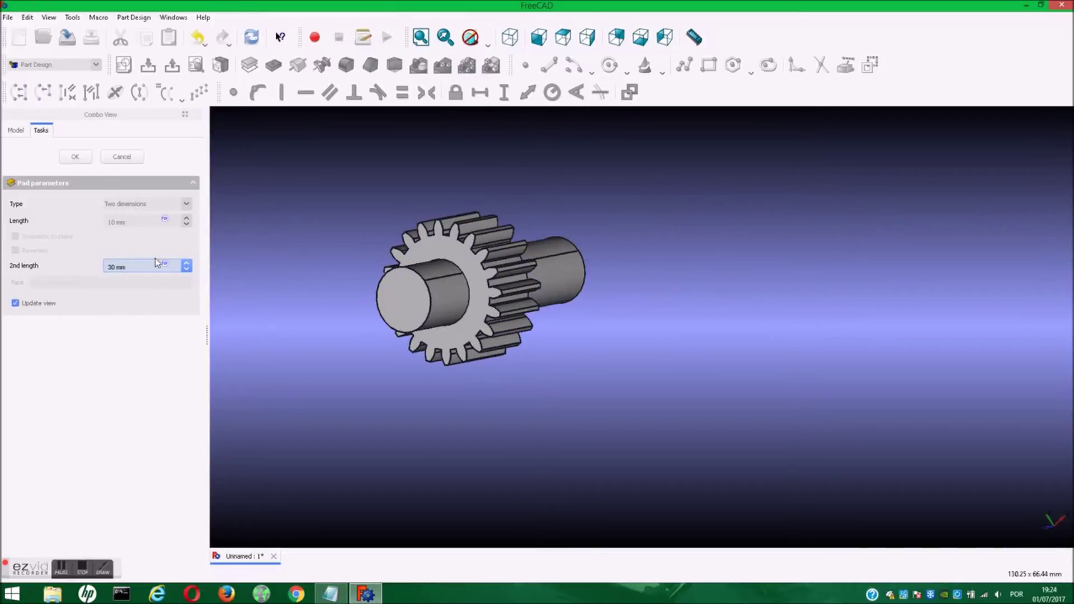
left_click(115, 222)
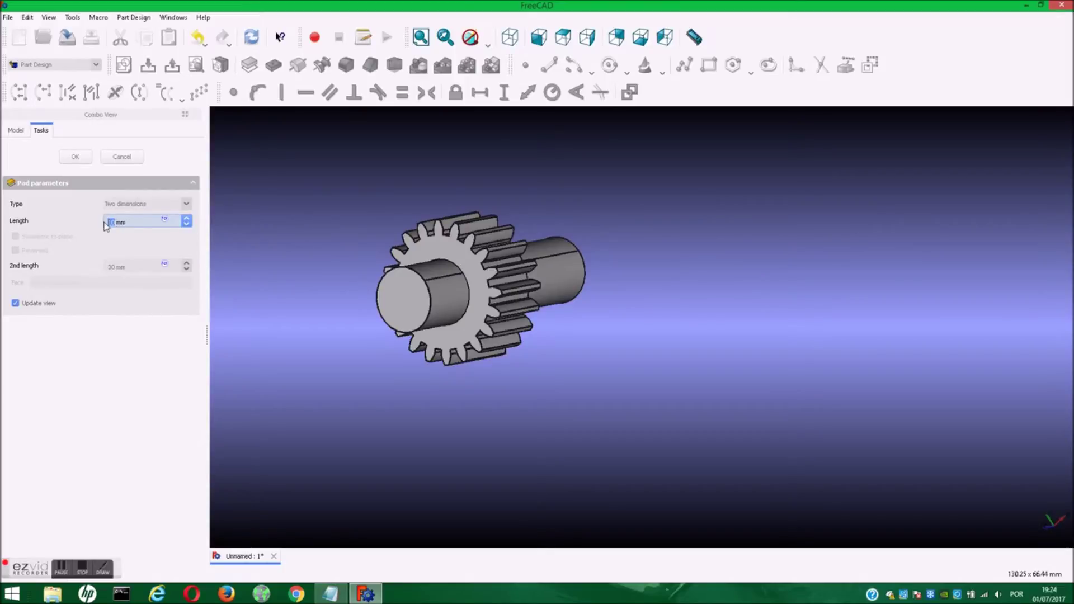
type("20")
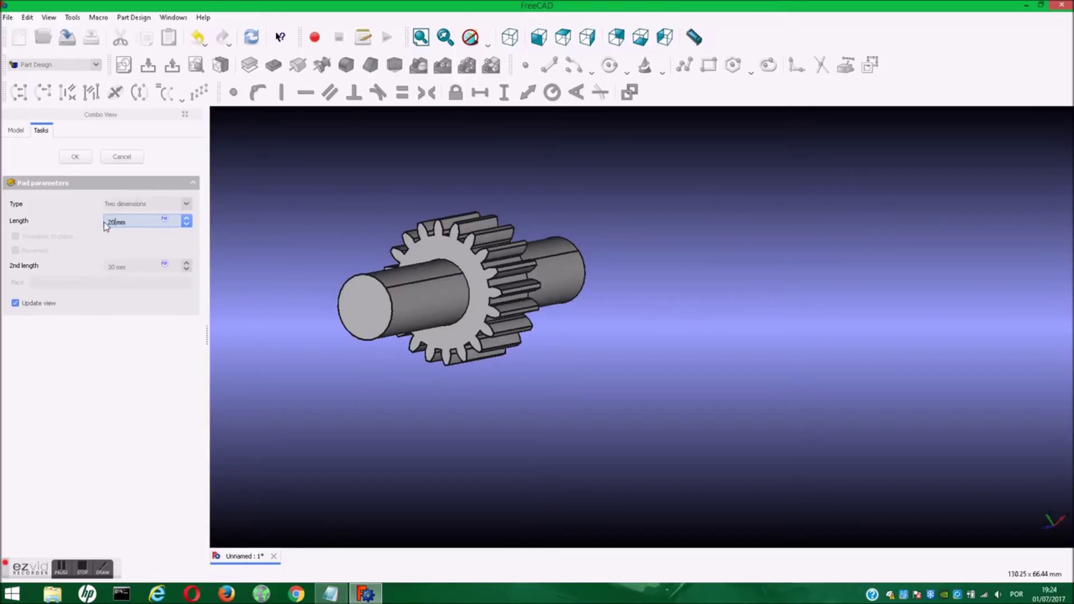
left_click(75, 157)
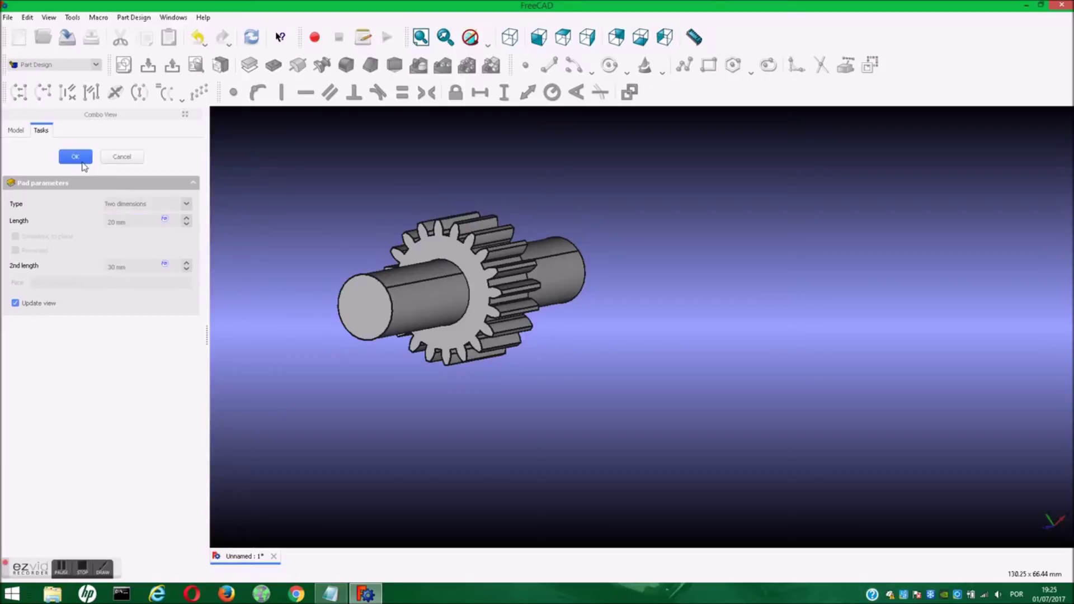
left_click(41, 190)
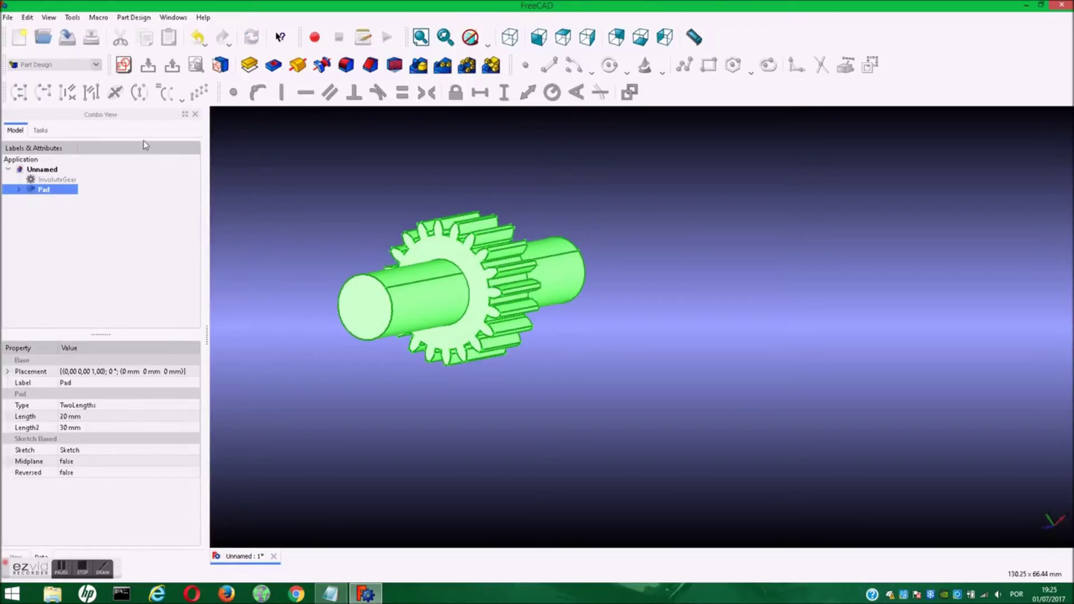
left_click(293, 173)
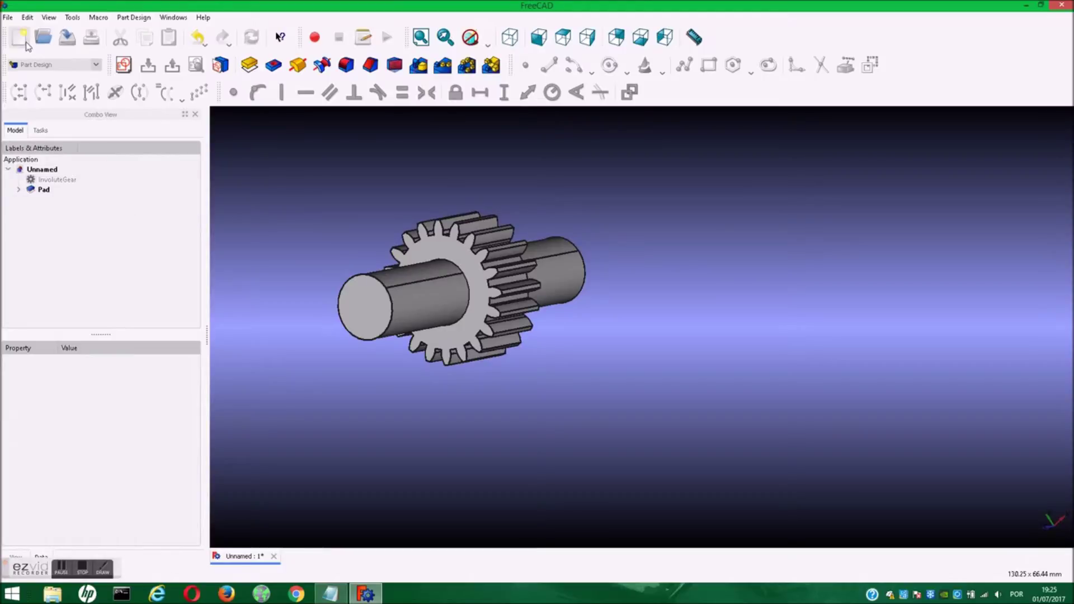
Start a new document and add an involute gear from the Gear workbench.
left_click(26, 43)
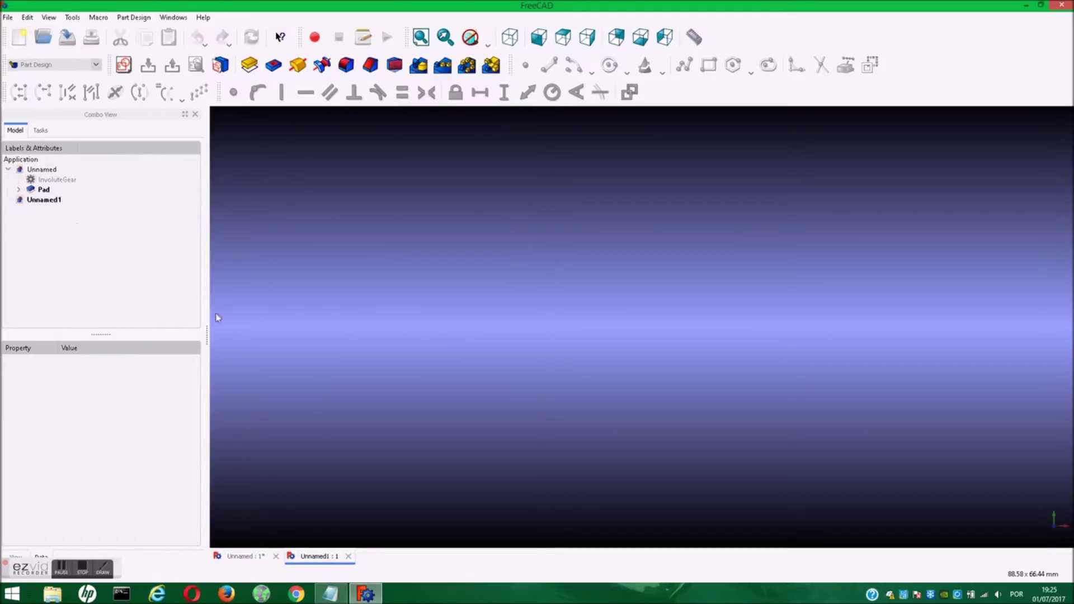
left_click(97, 66)
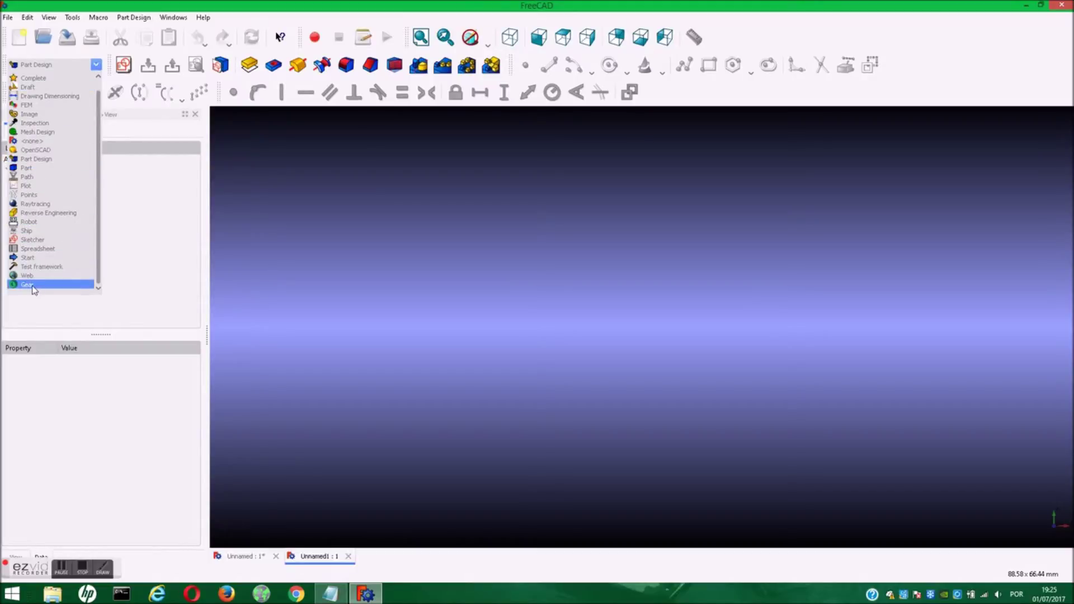
left_click(34, 289)
left_click(18, 79)
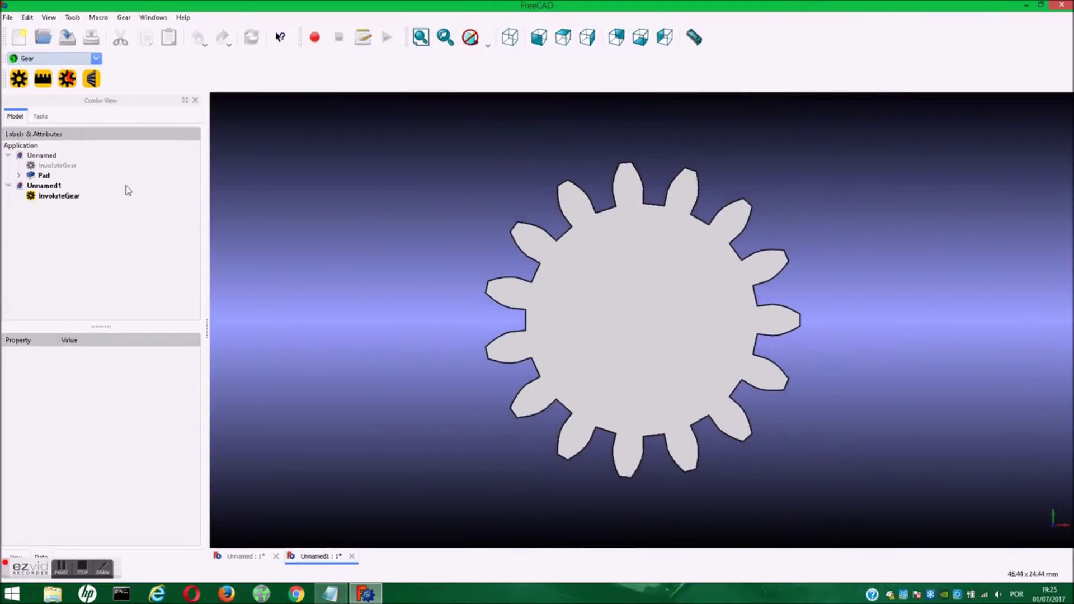
Set the new gear to 20 teeth and a 30 mm height.
left_click(48, 197)
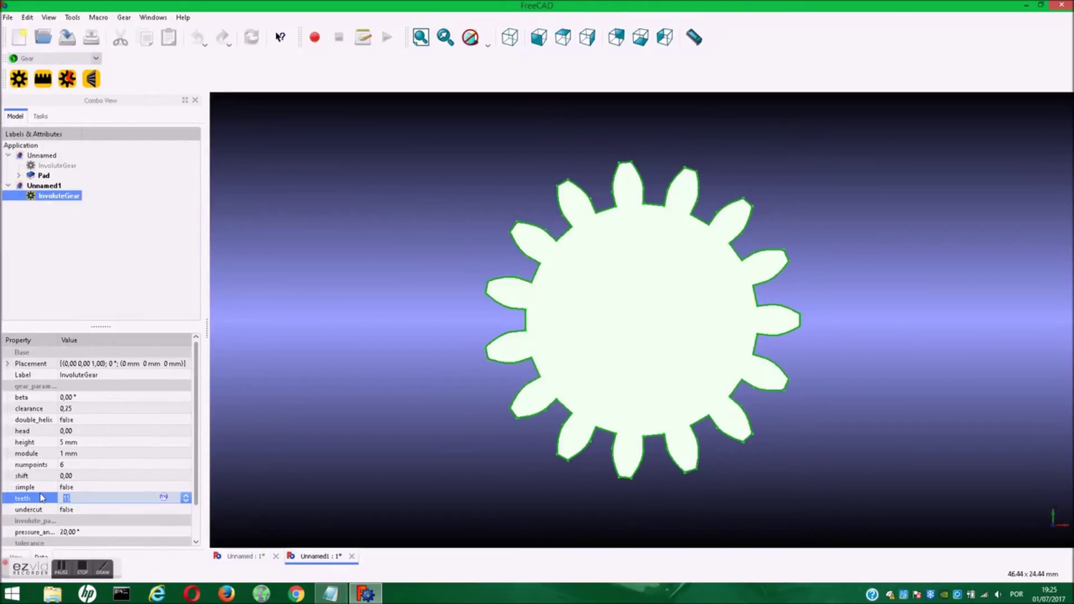
type("0")
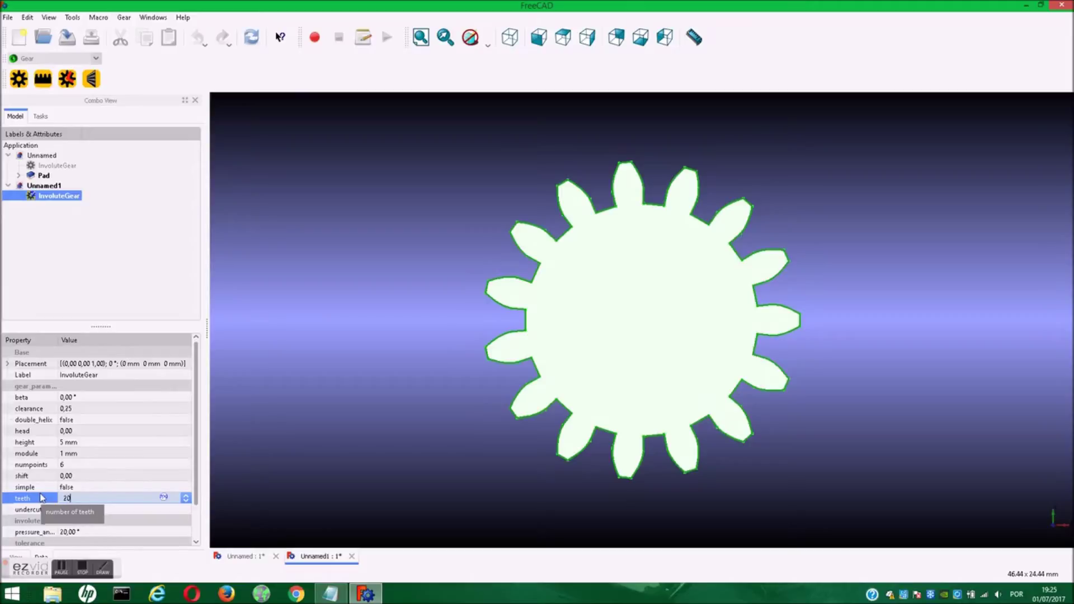
key("Return")
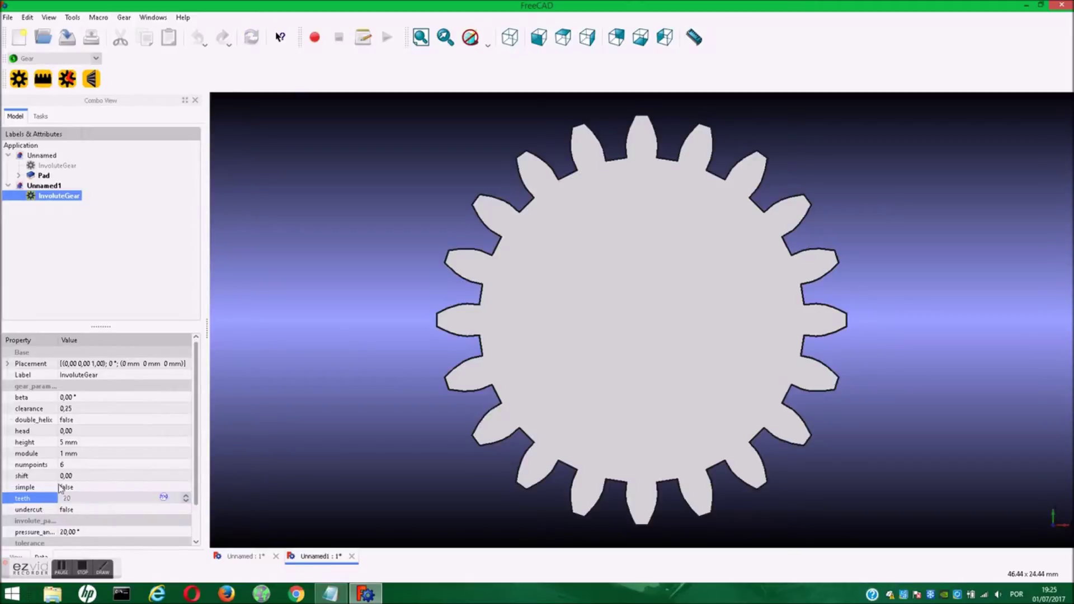
left_click(70, 443)
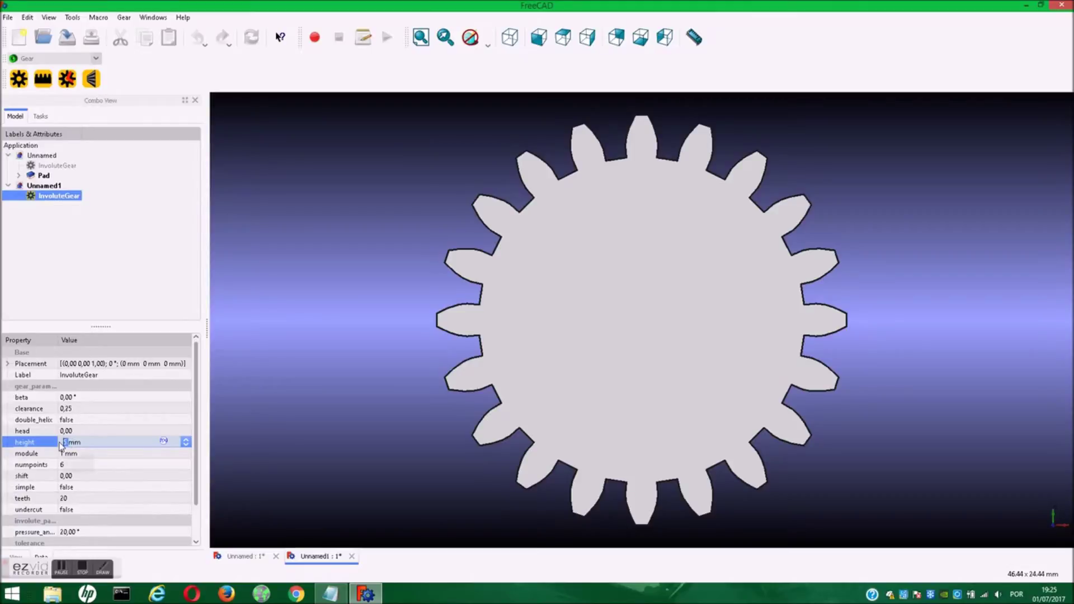
type("3")
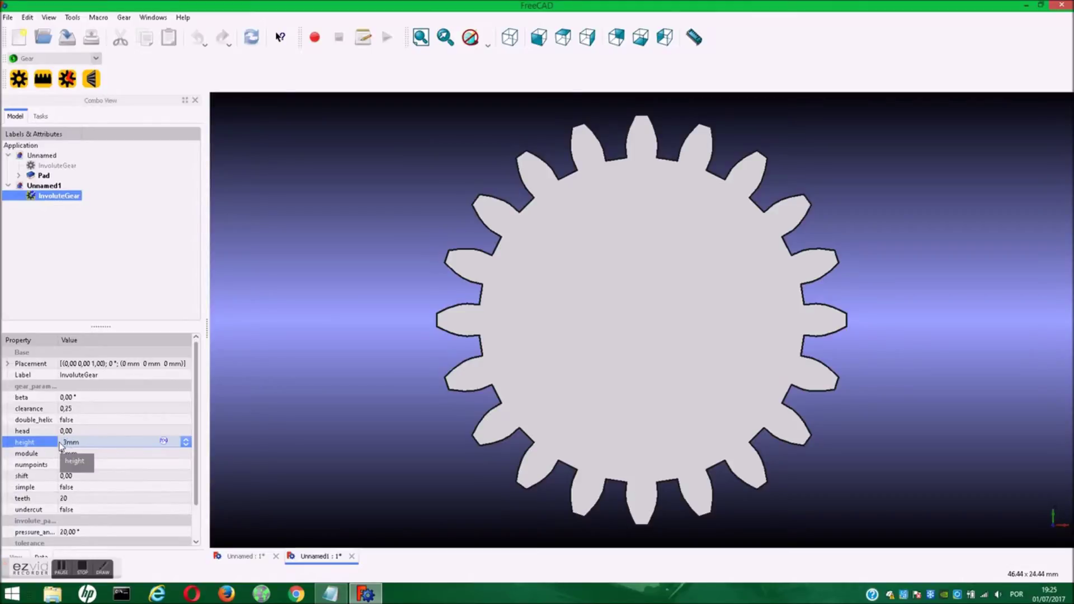
type("0")
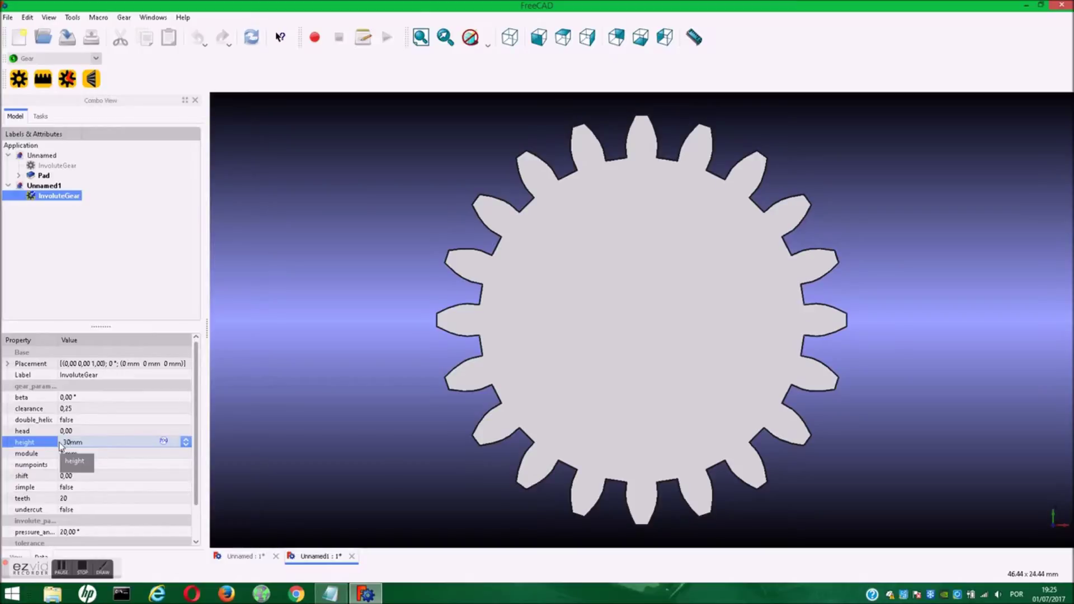
key("Return")
mouse_move(385, 353)
middle_mouse_down()
mouse_move(580, 333)
mouse_move(498, 357)
mouse_move(383, 367)
mouse_move(182, 346)
middle_mouse_up()
scroll(579, 334, "down", 2)
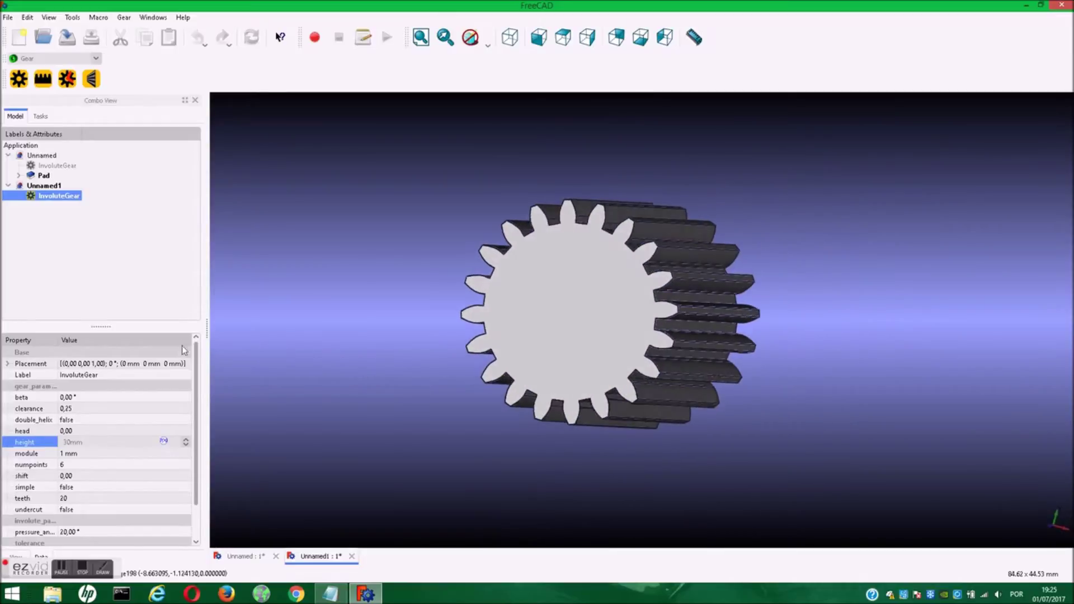
mouse_move(434, 261)
middle_mouse_down()
mouse_move(331, 270)
mouse_move(403, 310)
middle_mouse_up()
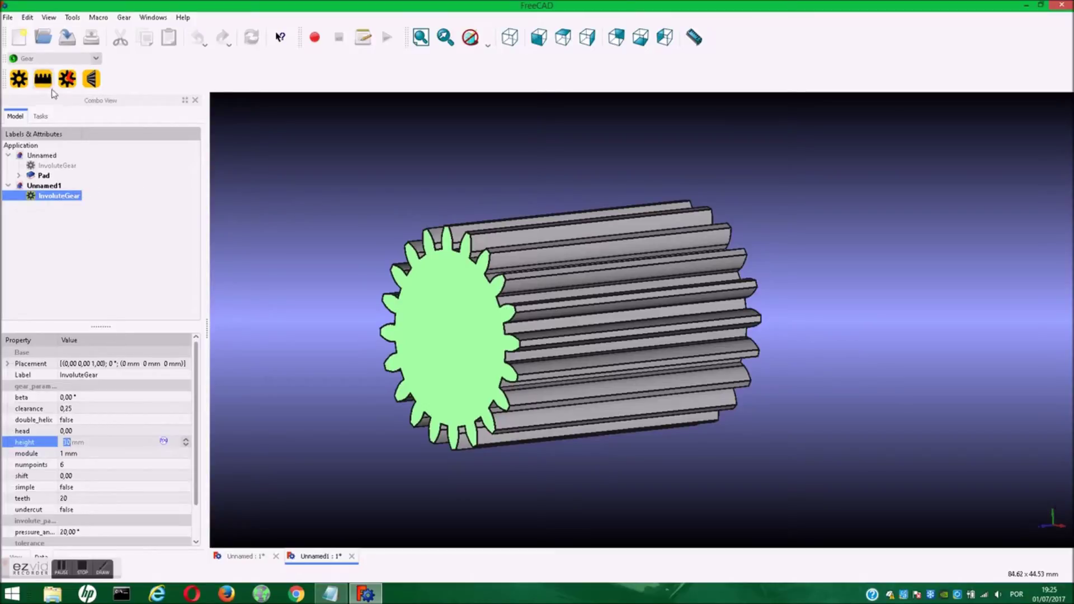
In Part Design, sketch on the new gear's front face and draw a circle.
left_click(96, 58)
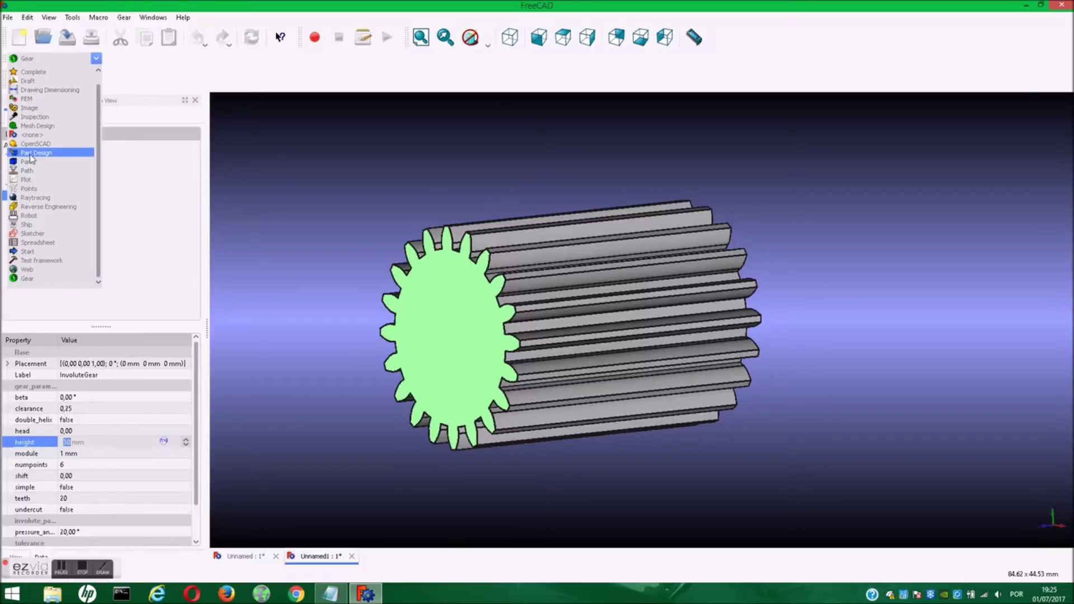
left_click(31, 153)
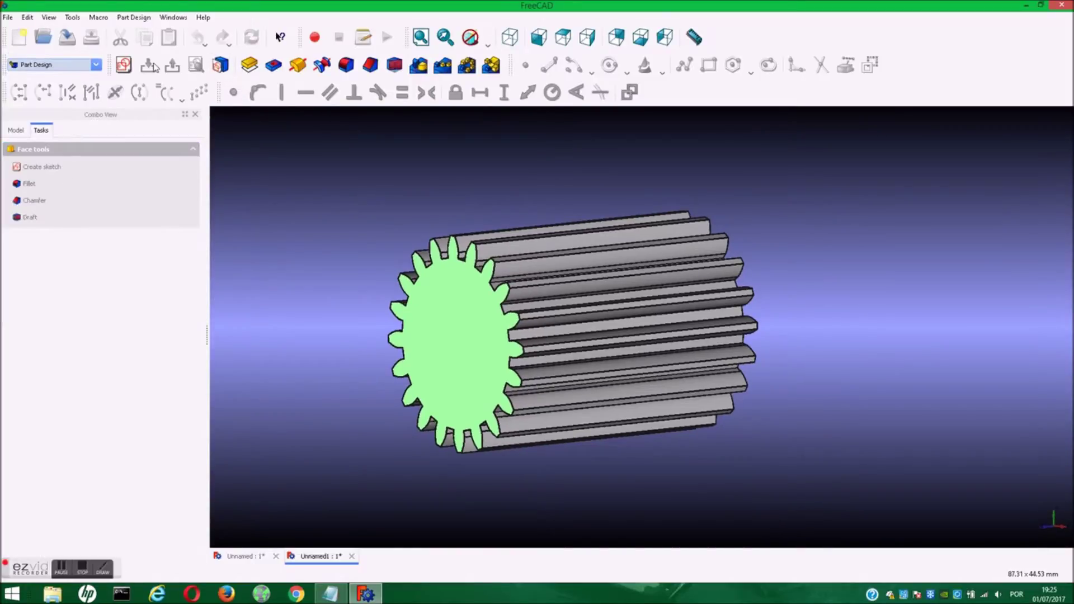
left_click(124, 65)
left_click(609, 65)
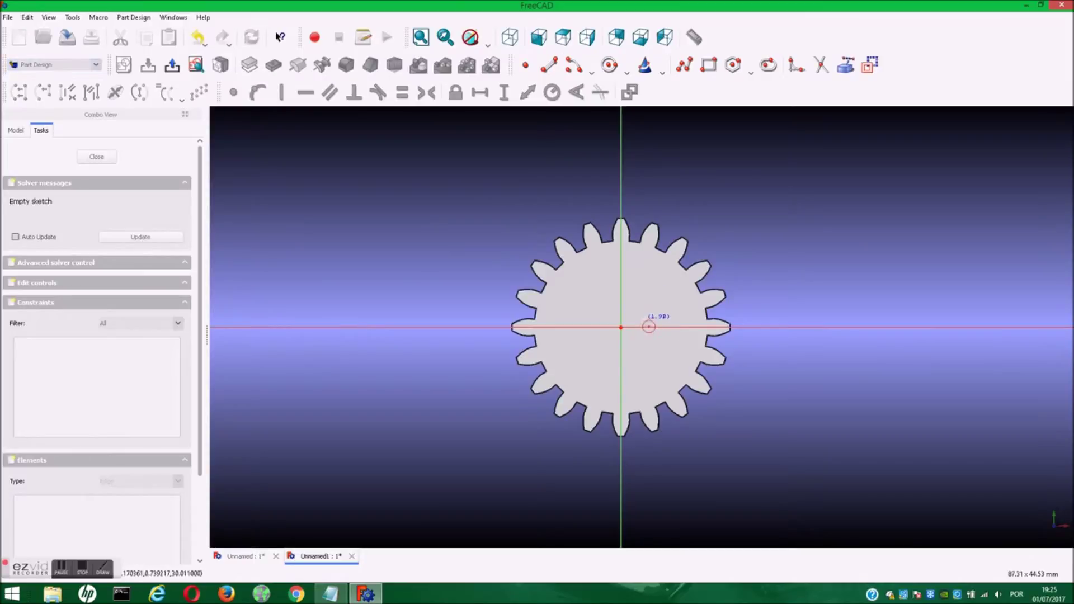
left_click(649, 327)
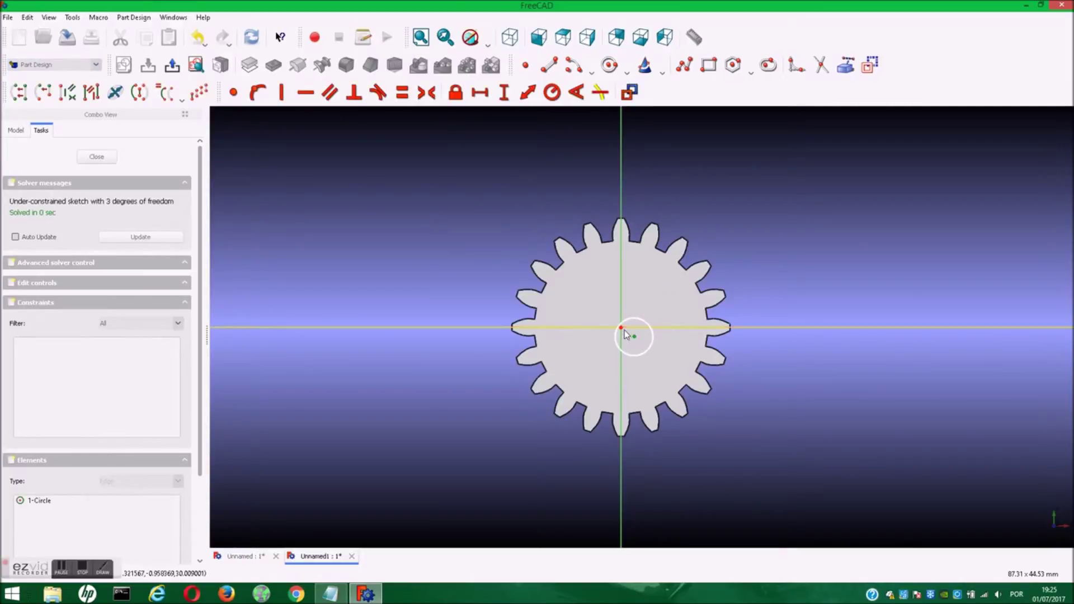
Fix the circle's centre on the origin with a 5 mm radius, then close the sketch.
left_click(234, 92)
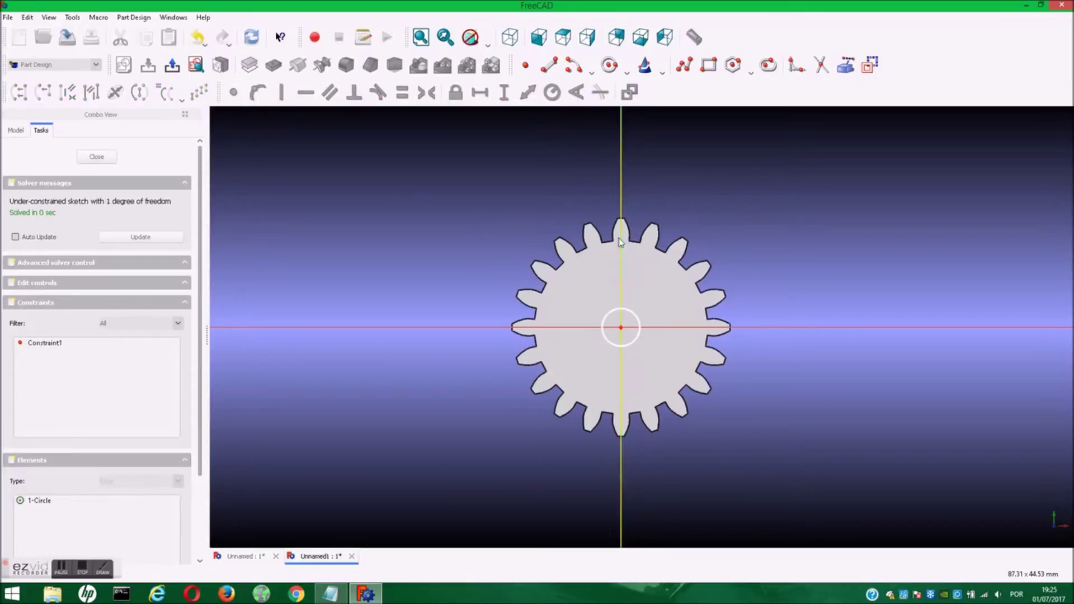
left_click(616, 309)
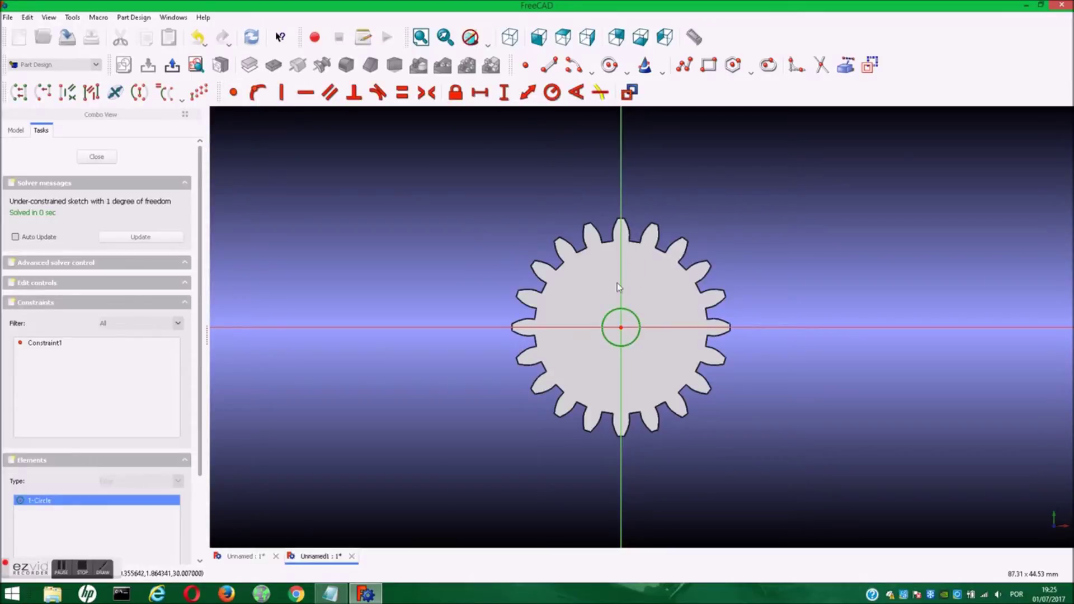
left_click(552, 92)
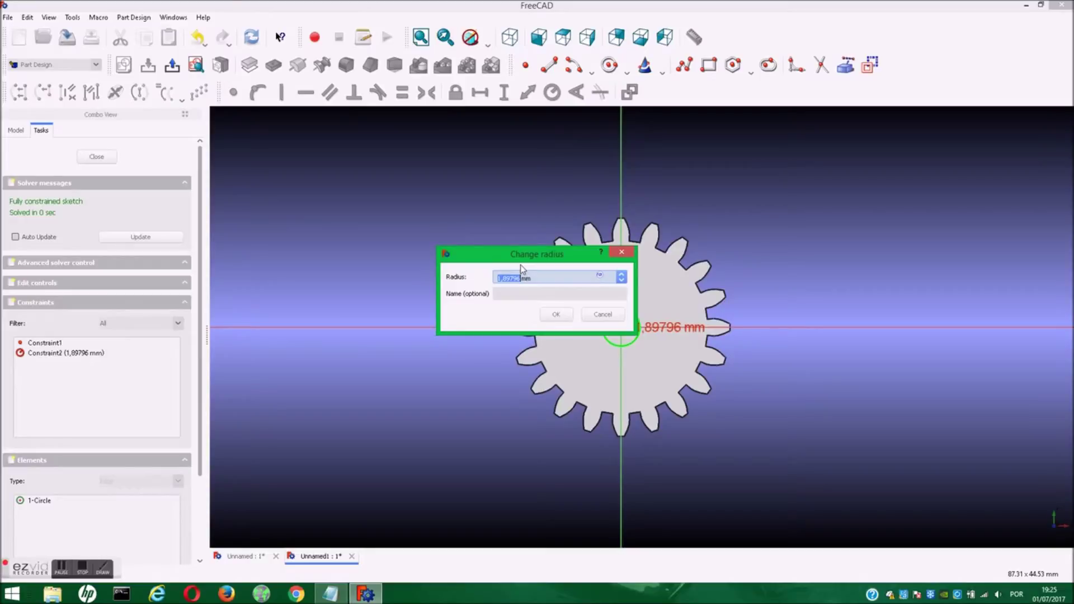
type("5")
key("Return")
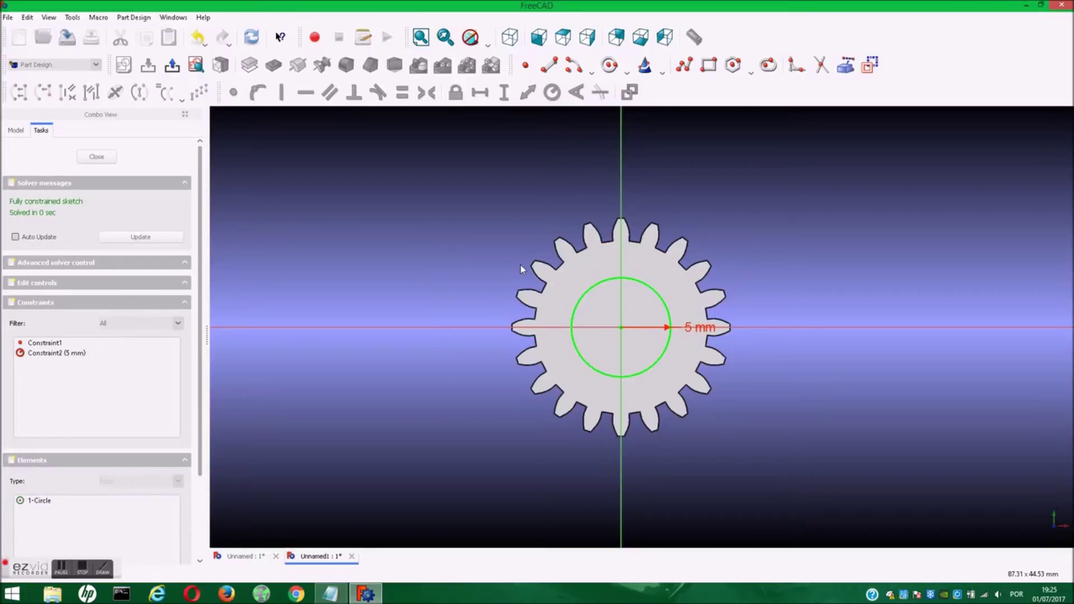
left_click(87, 157)
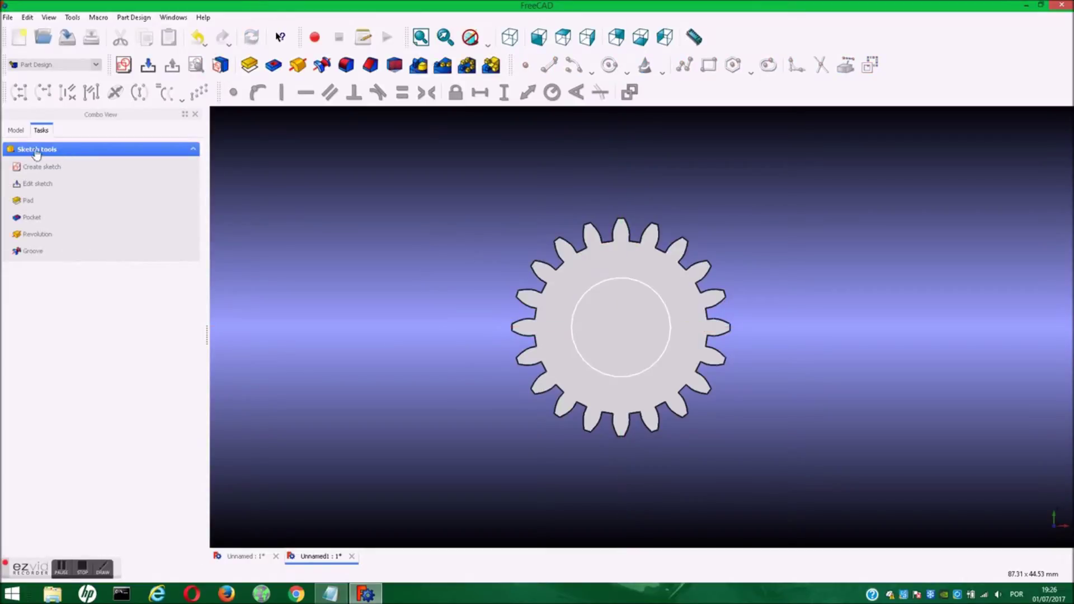
Pad the second gear's circle as Two dimensions, 10 mm one way and 40 mm the other.
left_click(17, 132)
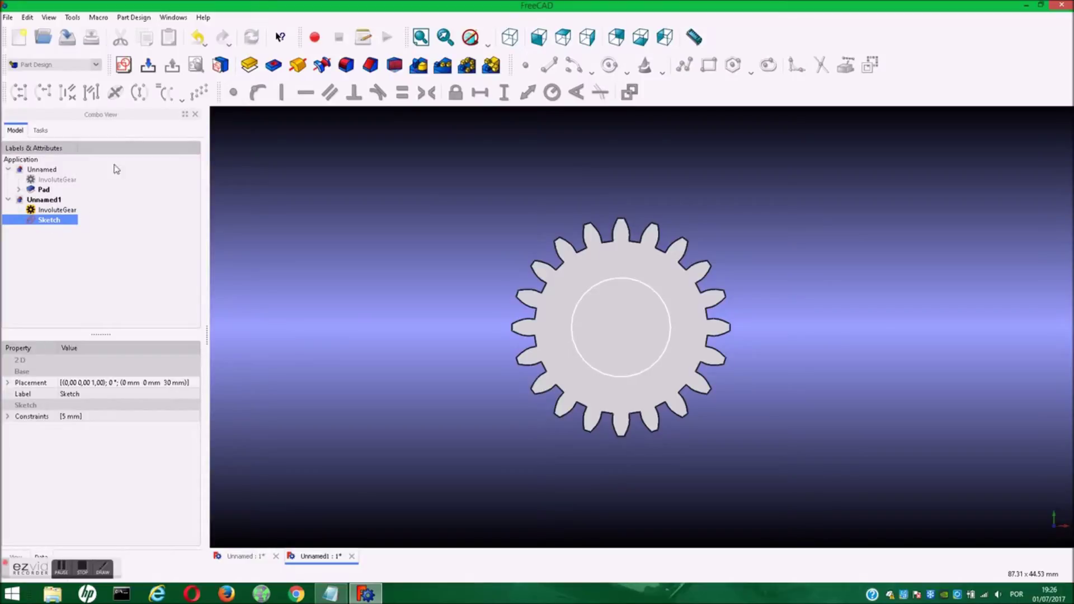
left_click(250, 65)
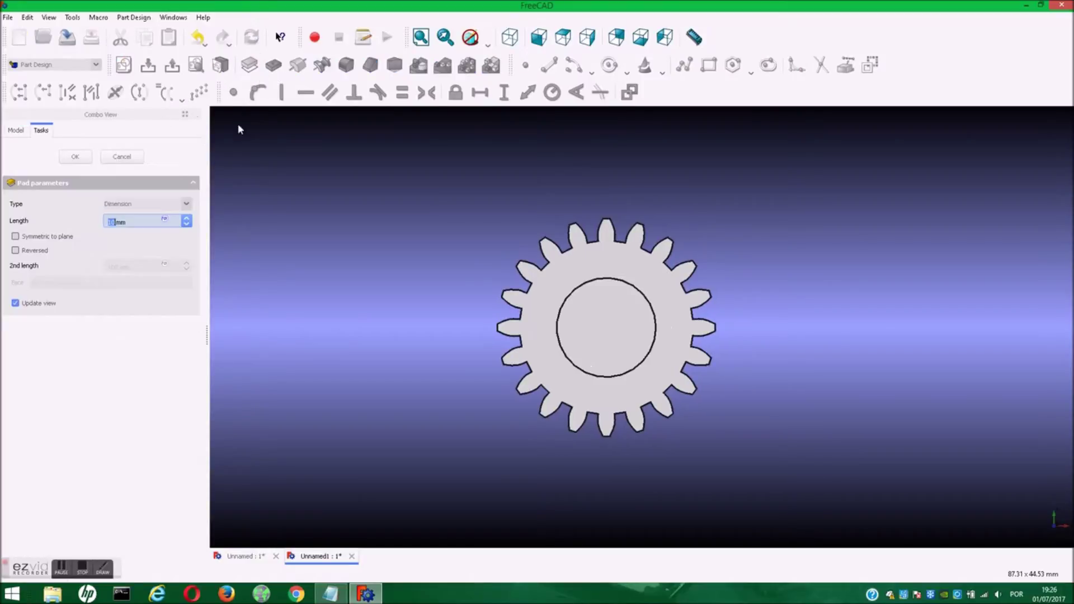
middle_click_drag(808, 243, 568, 282)
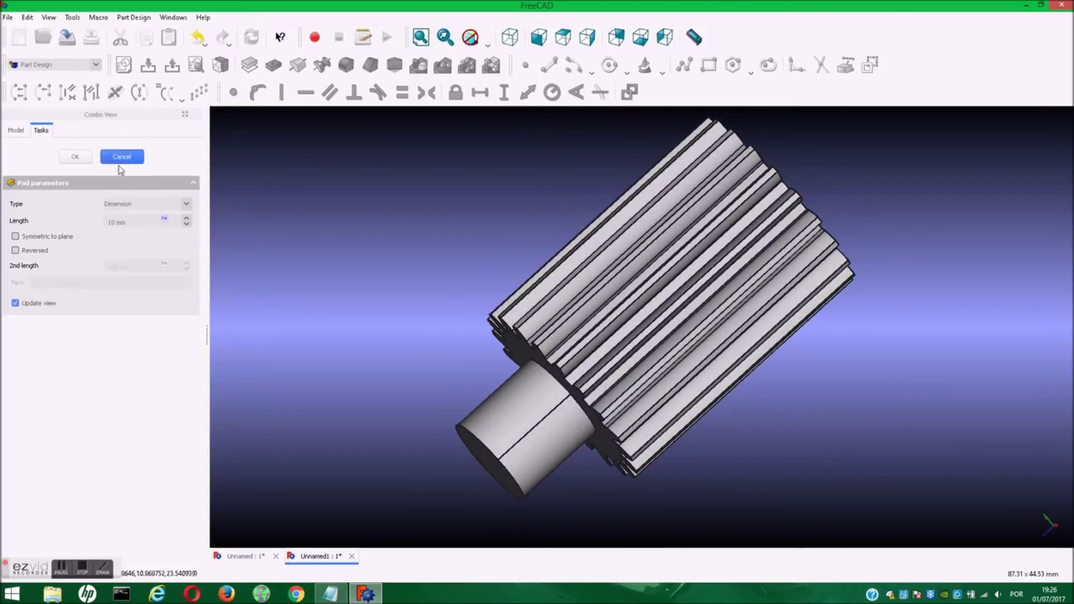
left_click(186, 204)
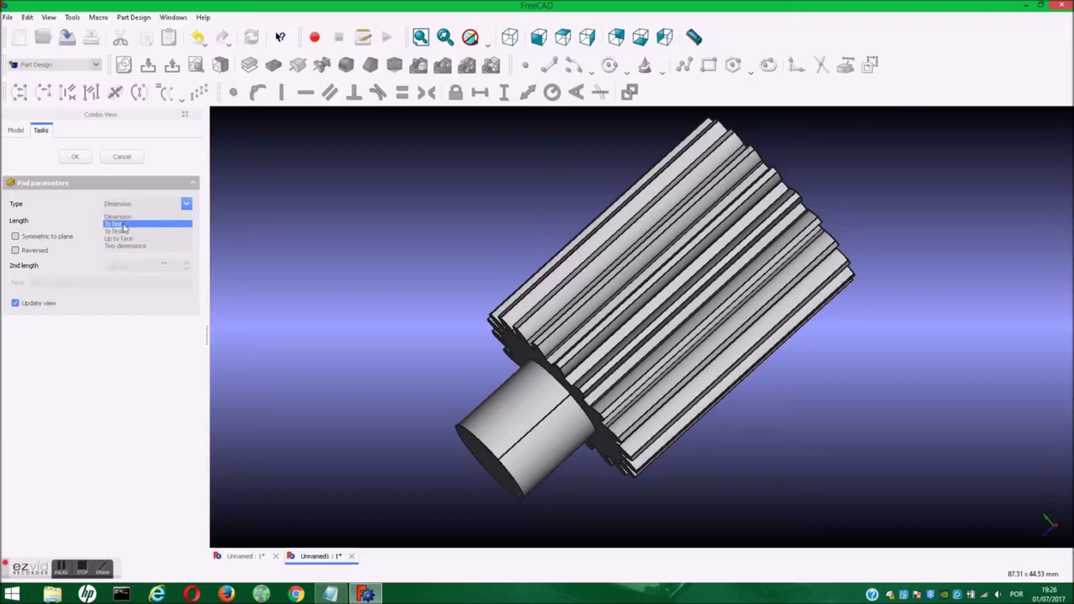
left_click(124, 246)
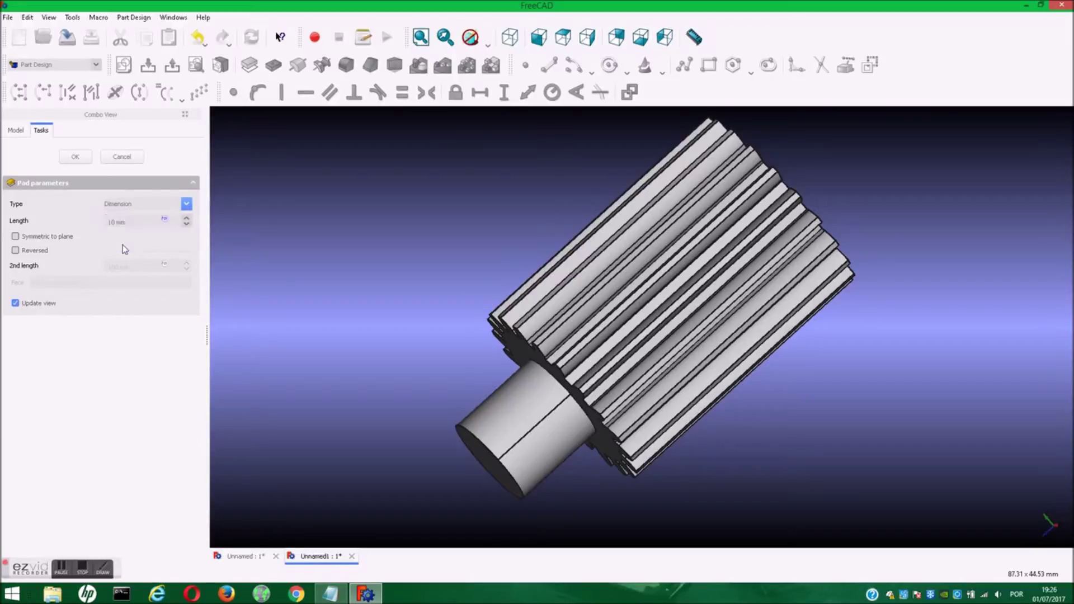
left_click_drag(121, 269, 112, 266)
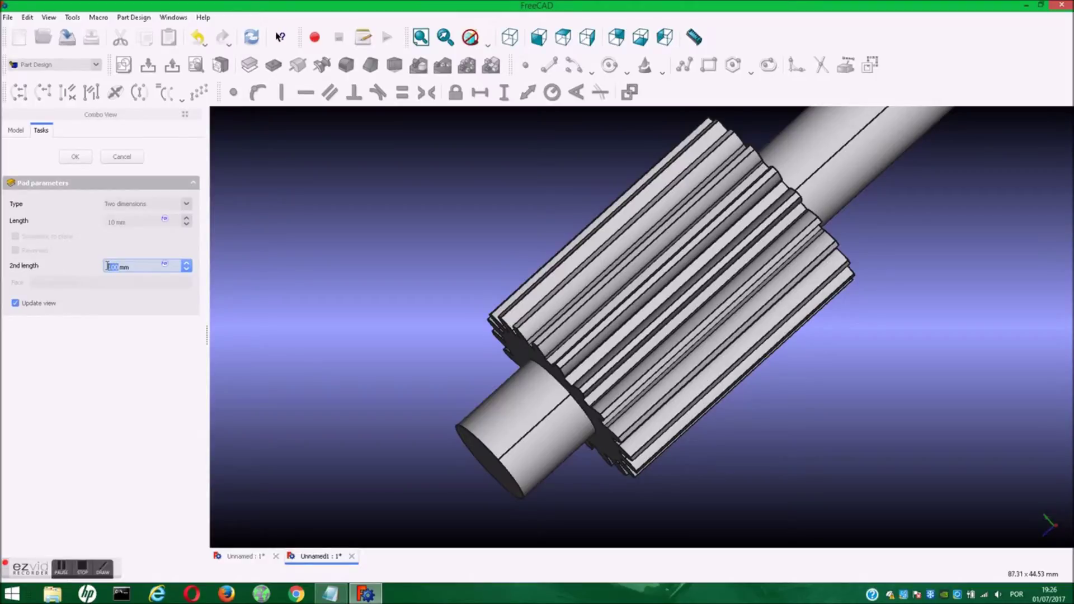
type("40")
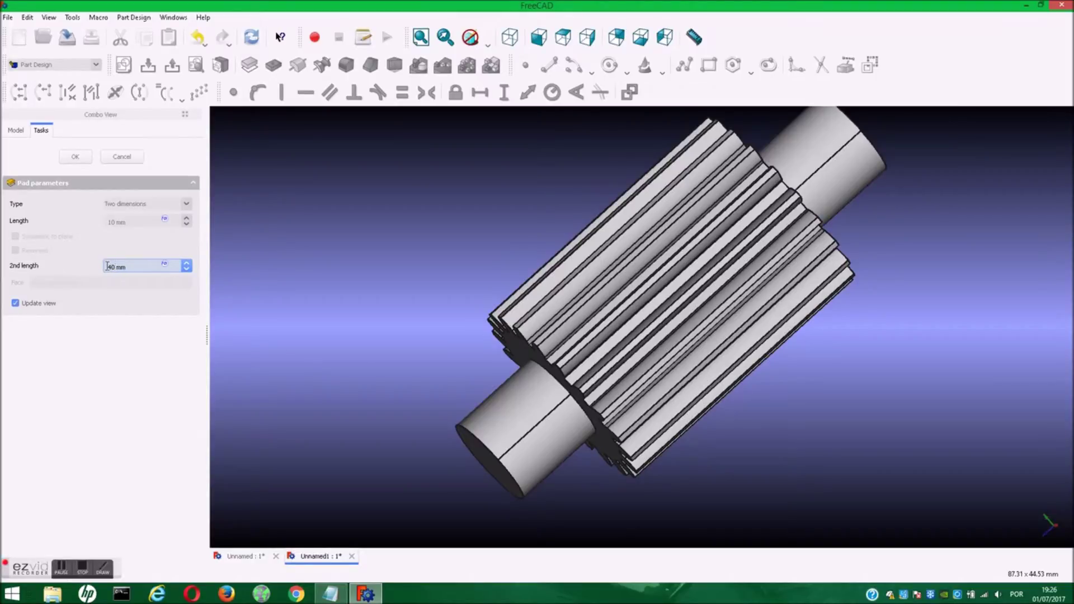
middle_click_drag(763, 450, 704, 459)
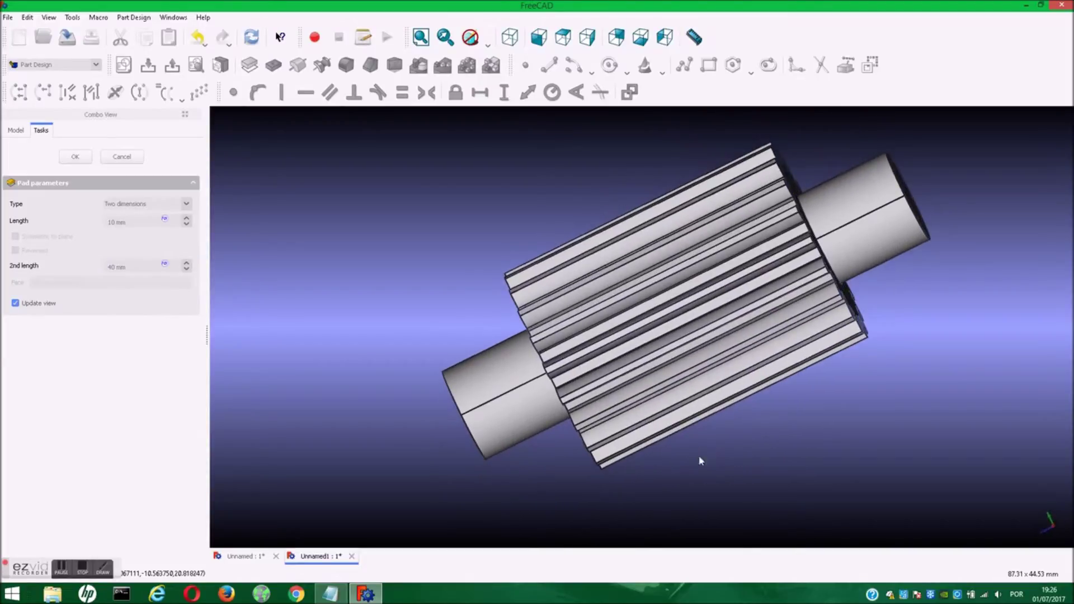
left_click(75, 157)
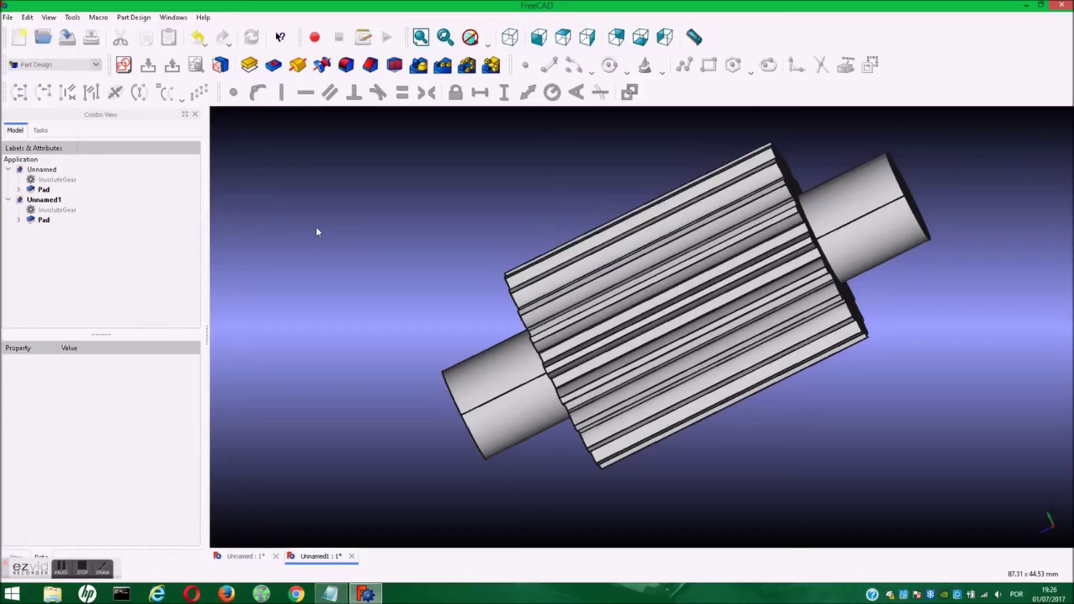
left_click(93, 67)
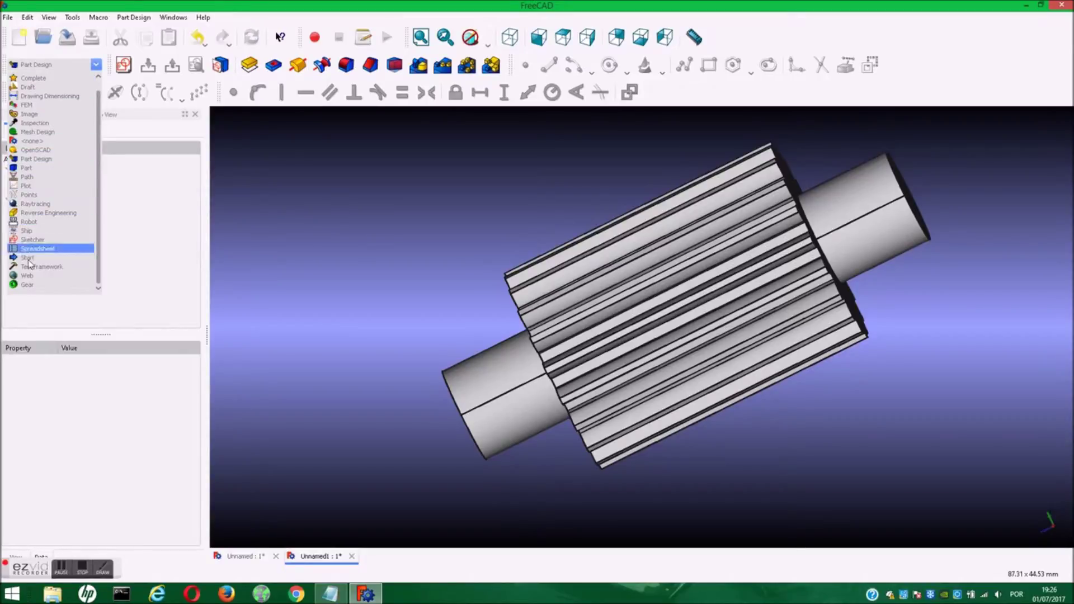
Start a third document with an involute gear and set its height to 10 mm.
left_click(25, 286)
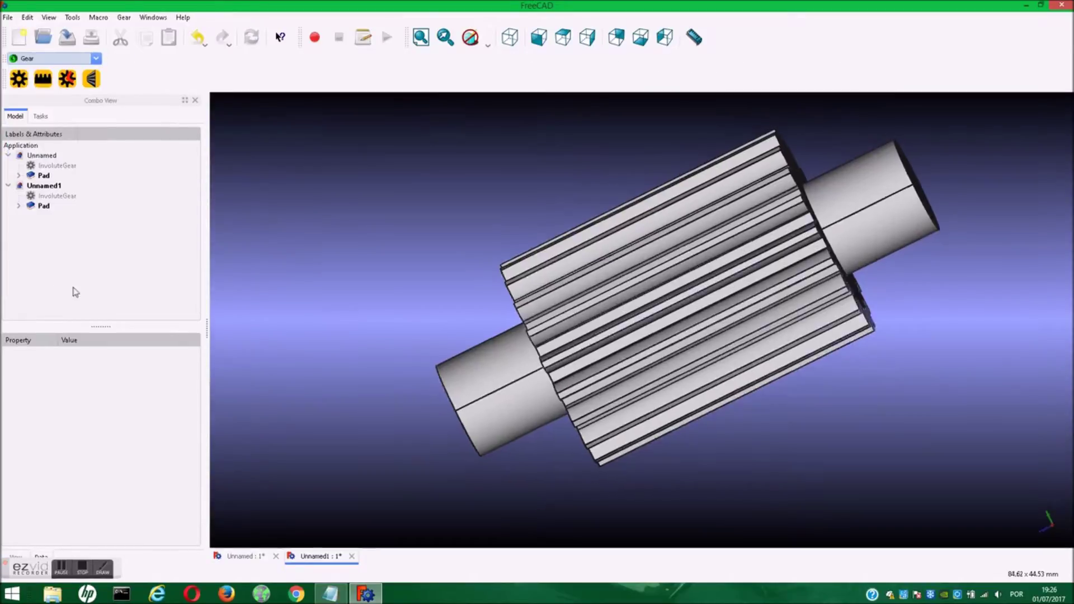
left_click(19, 37)
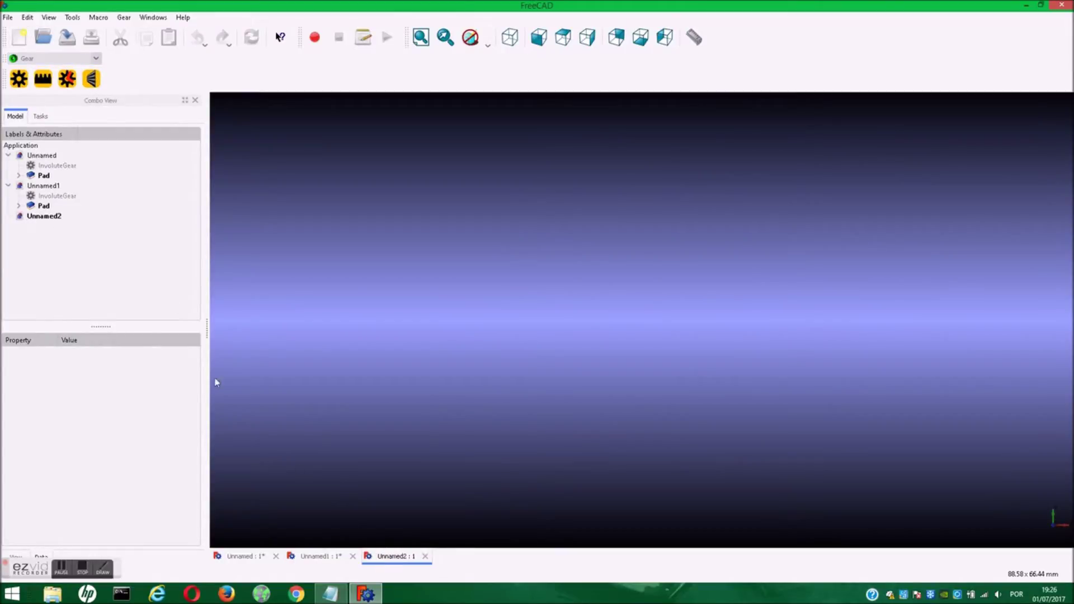
left_click(19, 79)
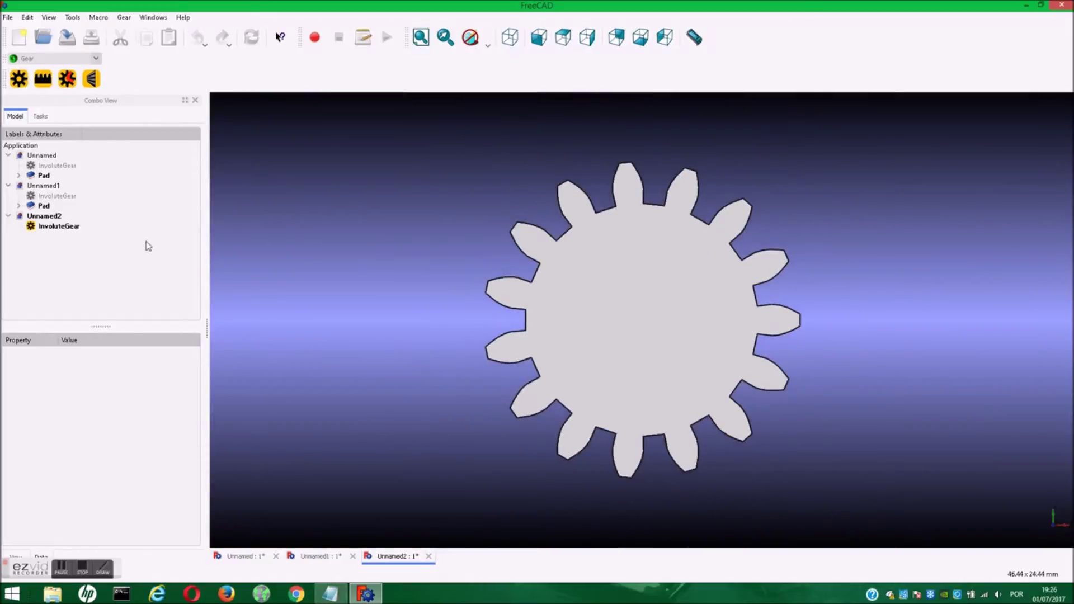
left_click(576, 292)
left_click(108, 442)
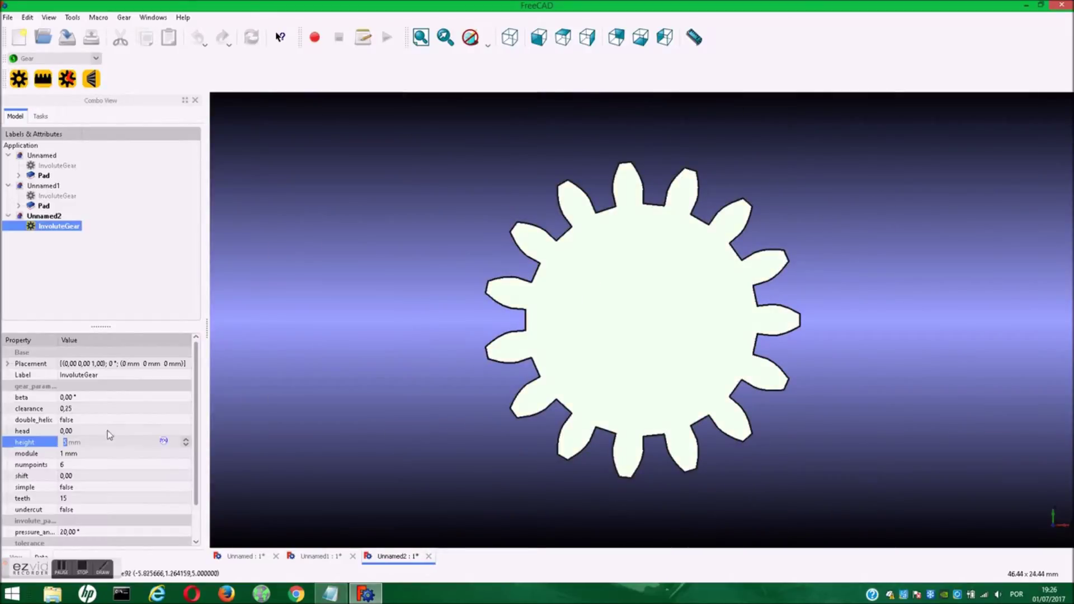
type("2")
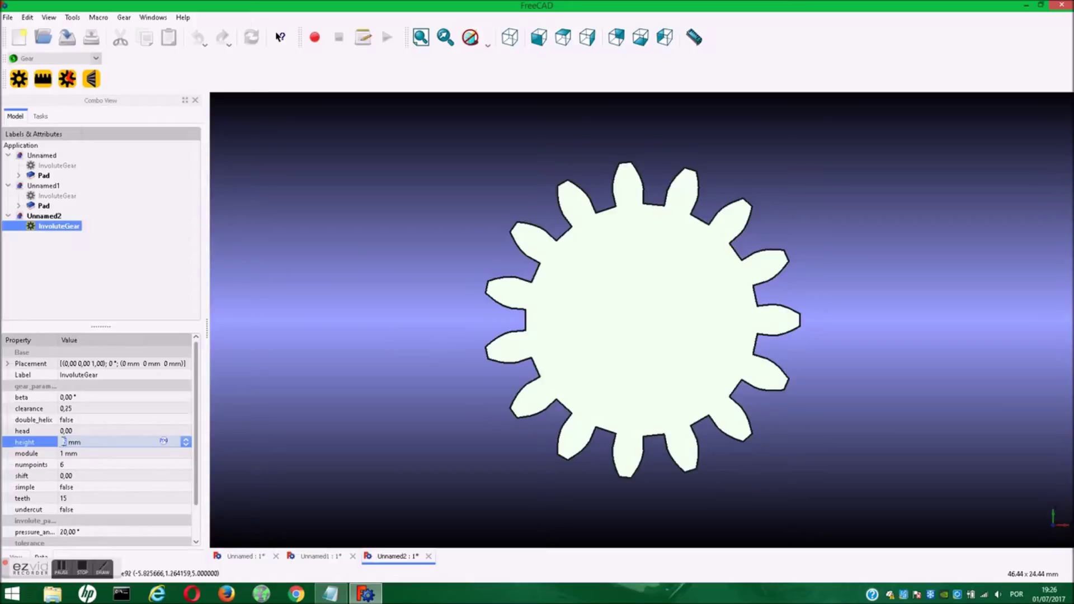
type("0")
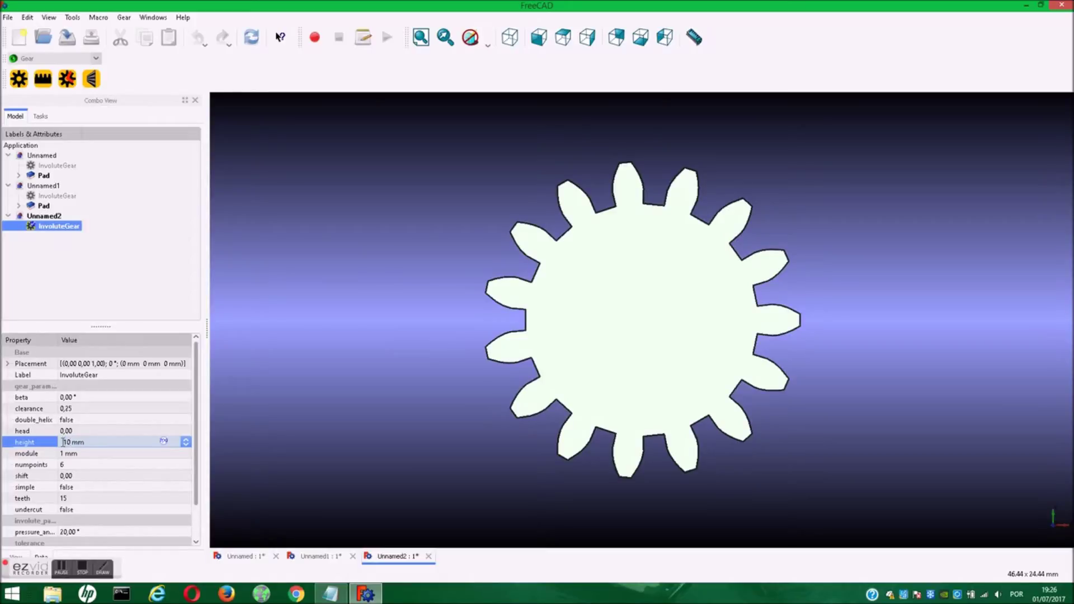
key("Return")
Raise the gear's tooth count to 40.
mouse_move(436, 430)
middle_mouse_down()
mouse_move(502, 384)
mouse_move(446, 407)
middle_mouse_up()
scroll(198, 434, "down", 1)
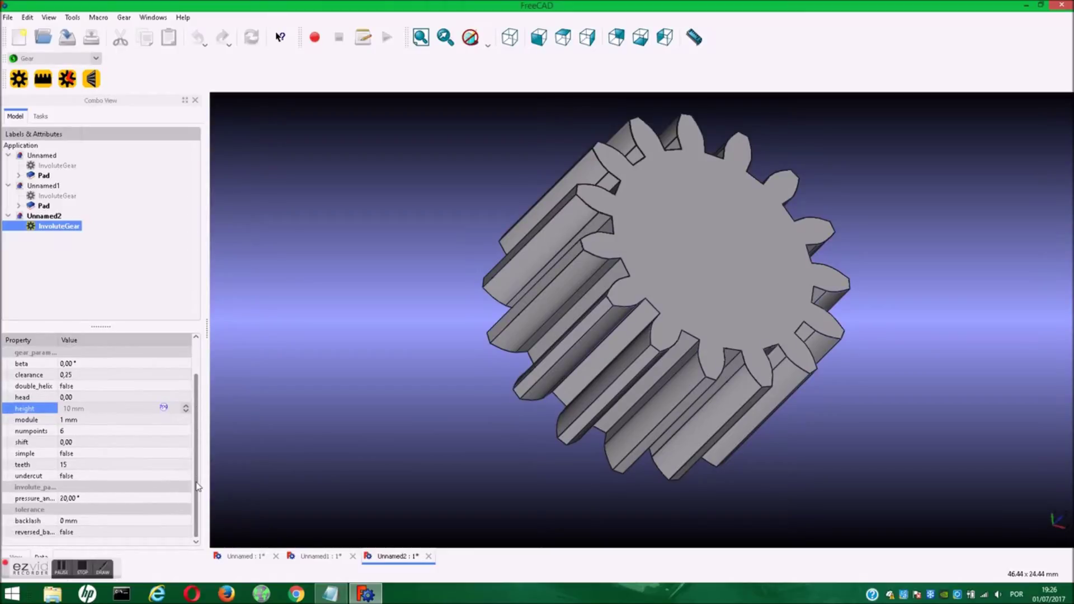
left_click(71, 465)
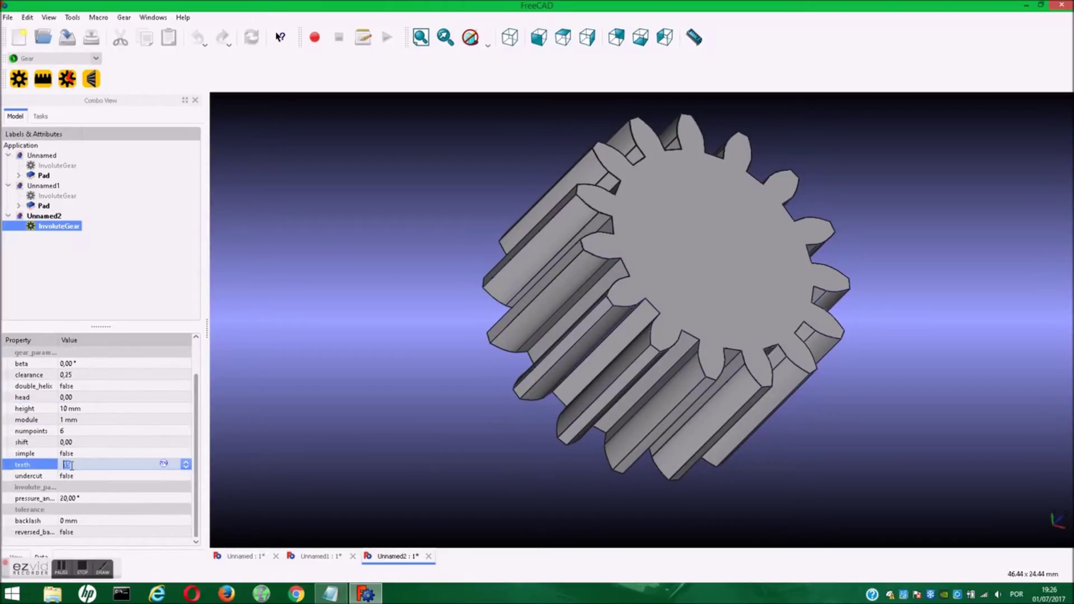
type("40")
key("Return")
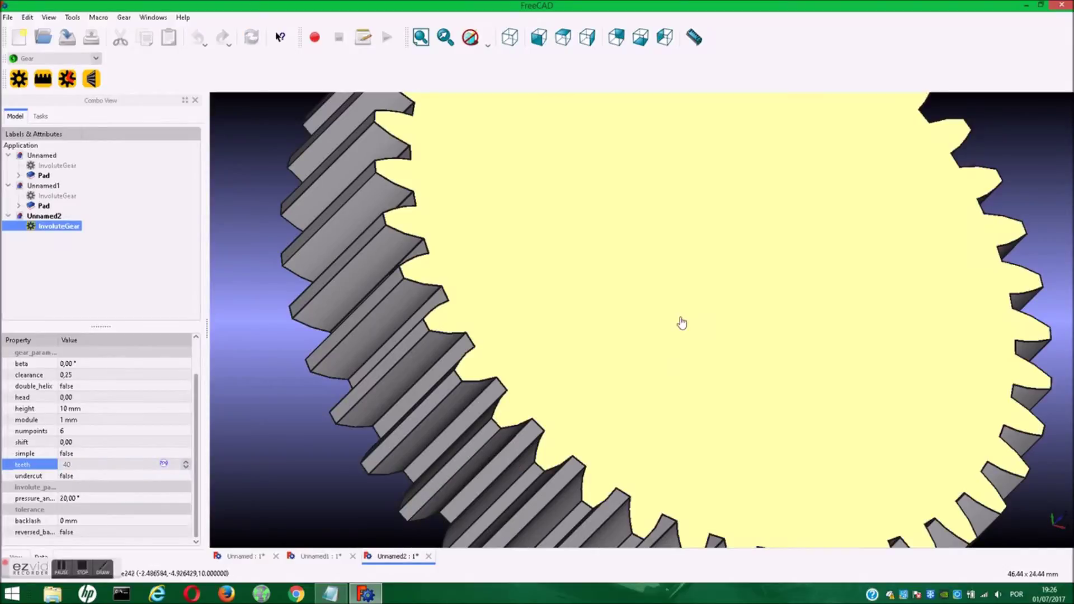
left_click(680, 320)
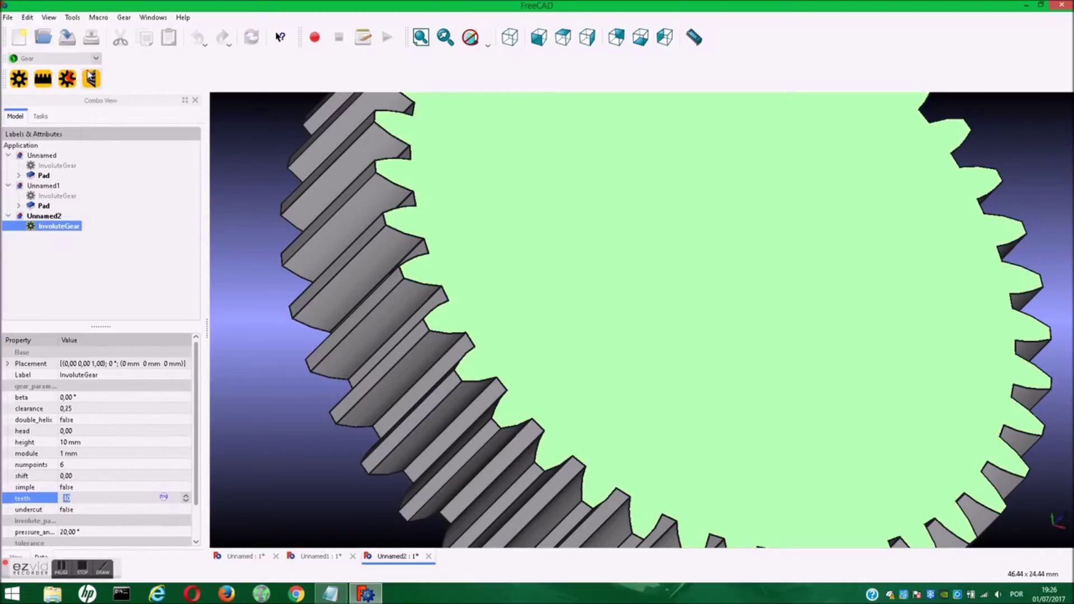
left_click(96, 60)
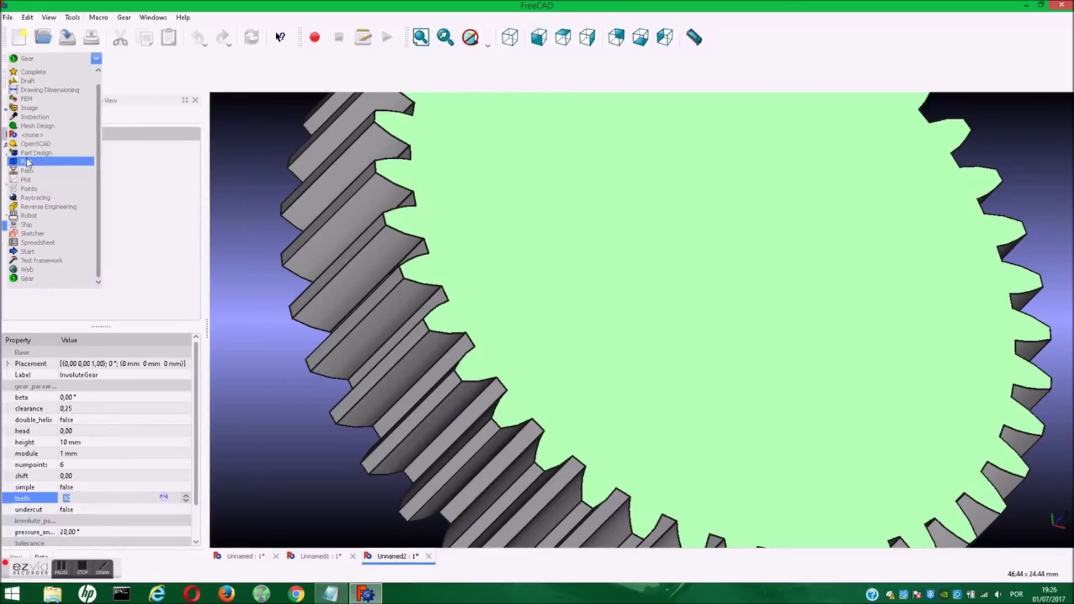
In Part Design, sketch on the 40-tooth gear's face and draw a circle.
left_click(29, 158)
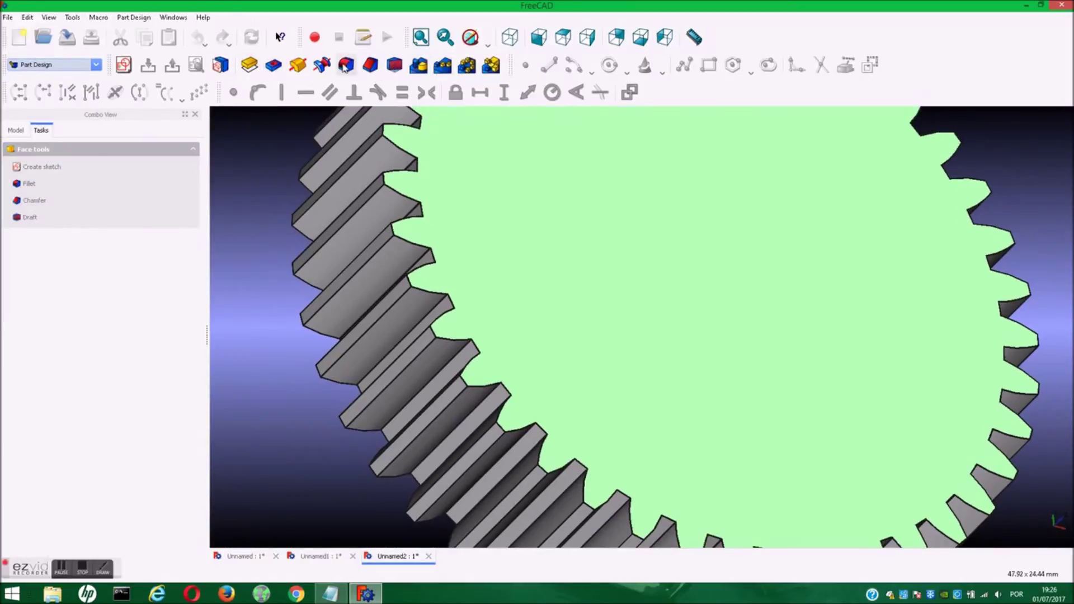
left_click(124, 64)
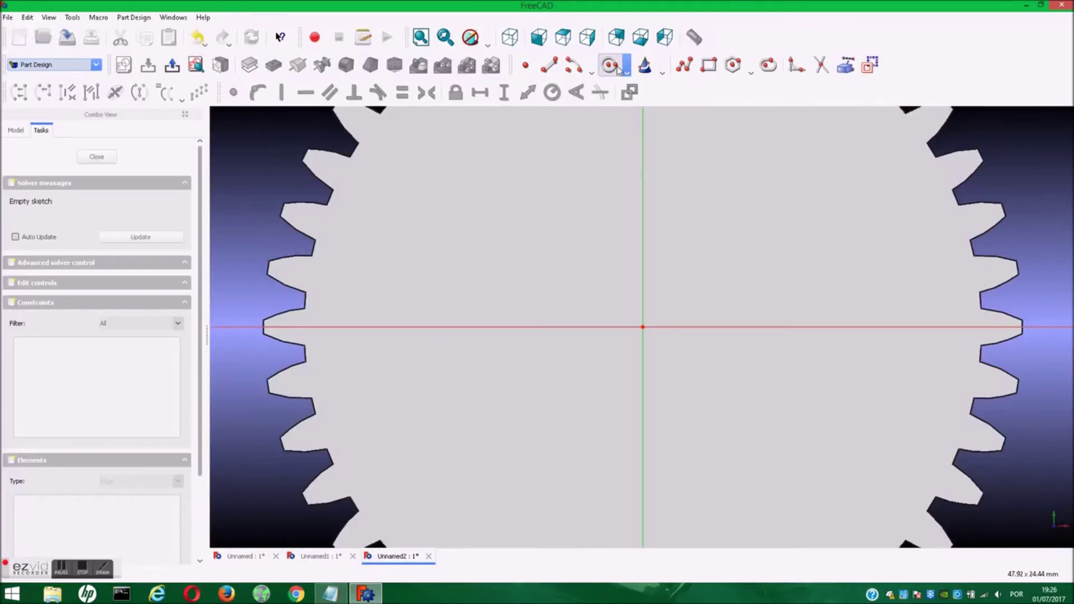
left_click(609, 65)
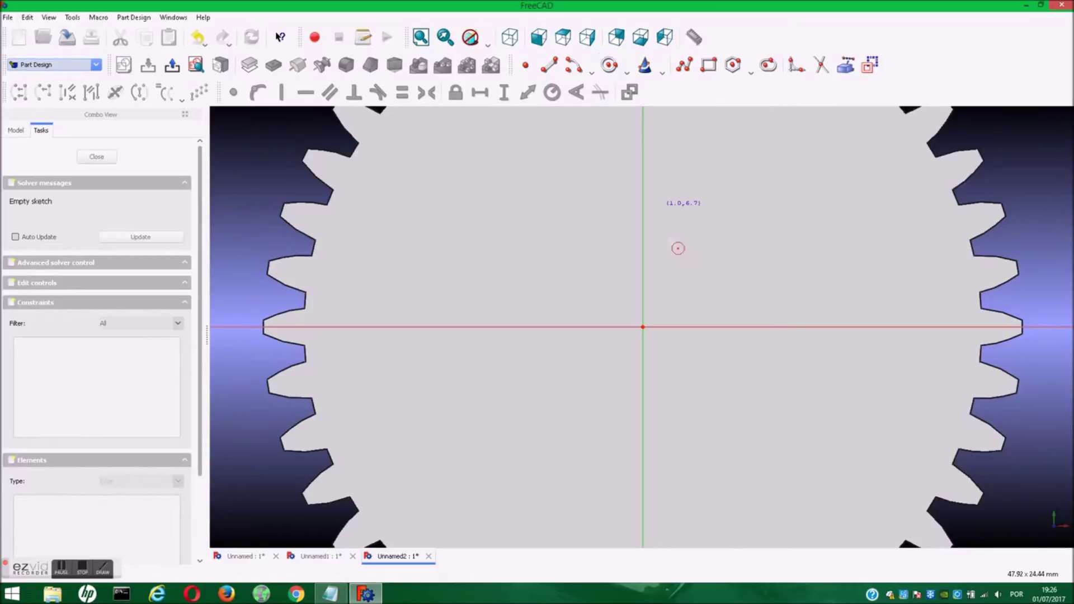
left_click(676, 339)
left_click(691, 298)
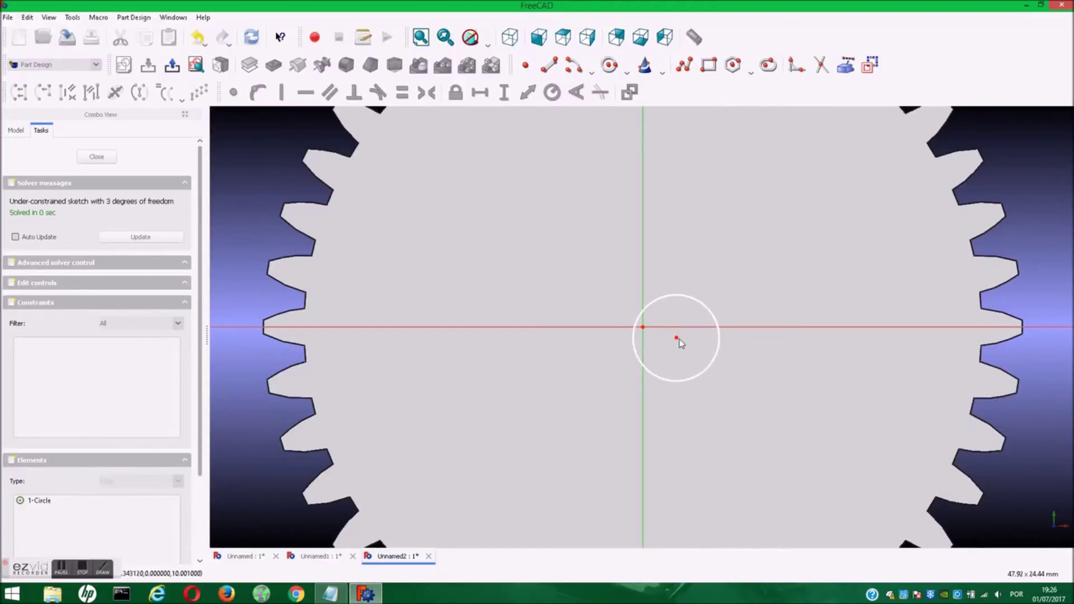
Centre the circle on the origin, fix its radius at 5 mm, and close the sketch.
left_click(677, 337)
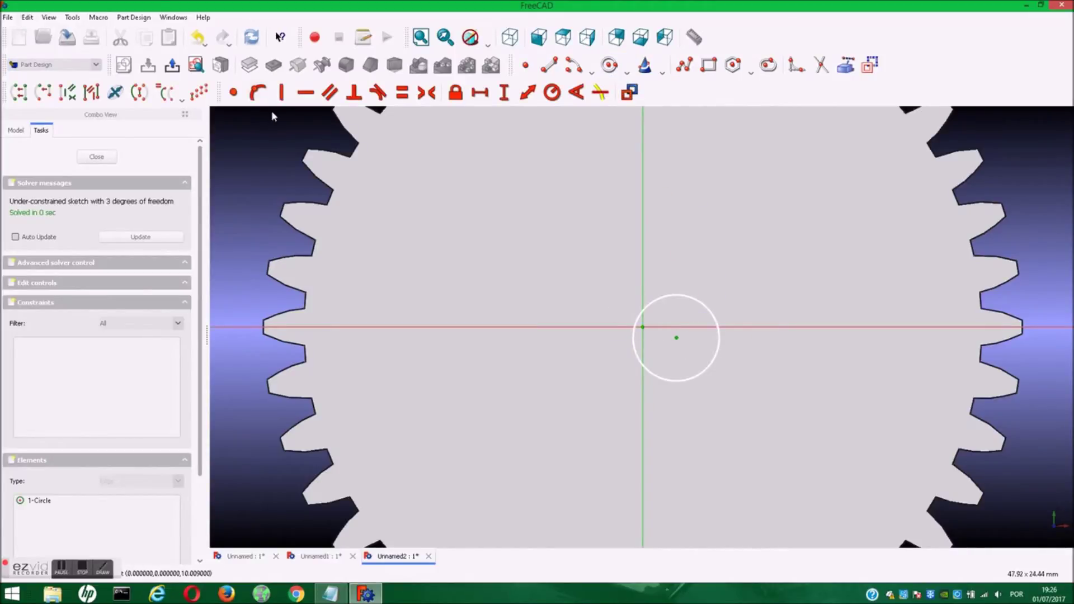
left_click(233, 92)
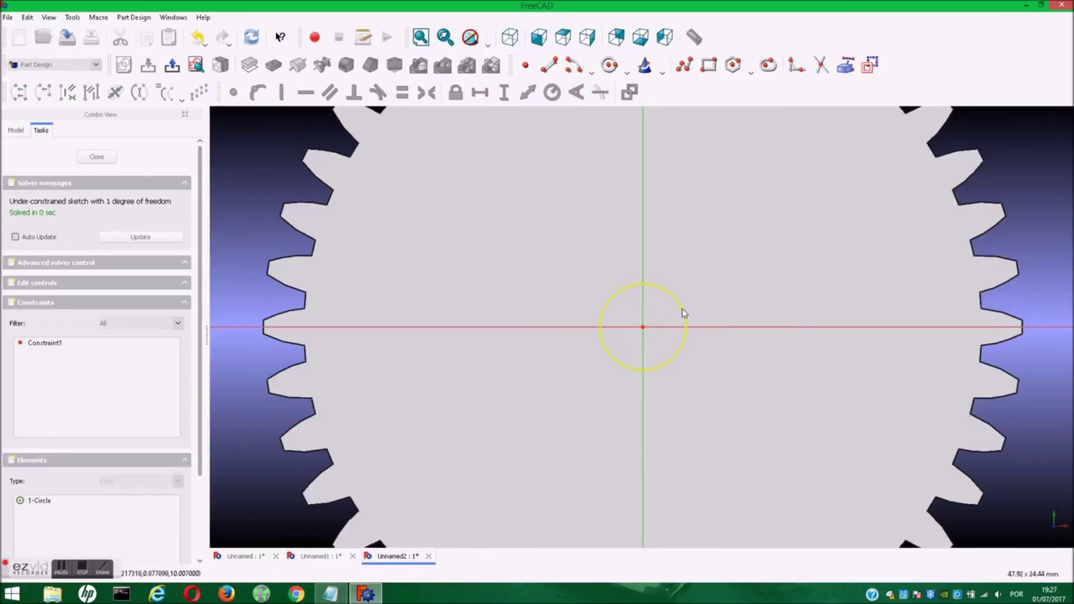
left_click(683, 312)
left_click(552, 92)
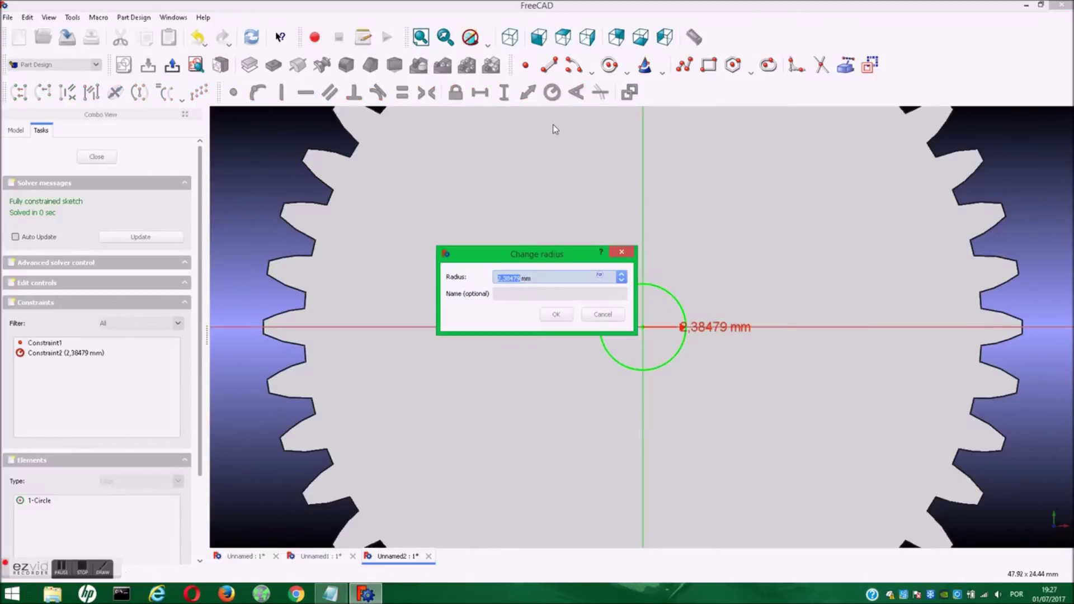
type("5")
key("Return")
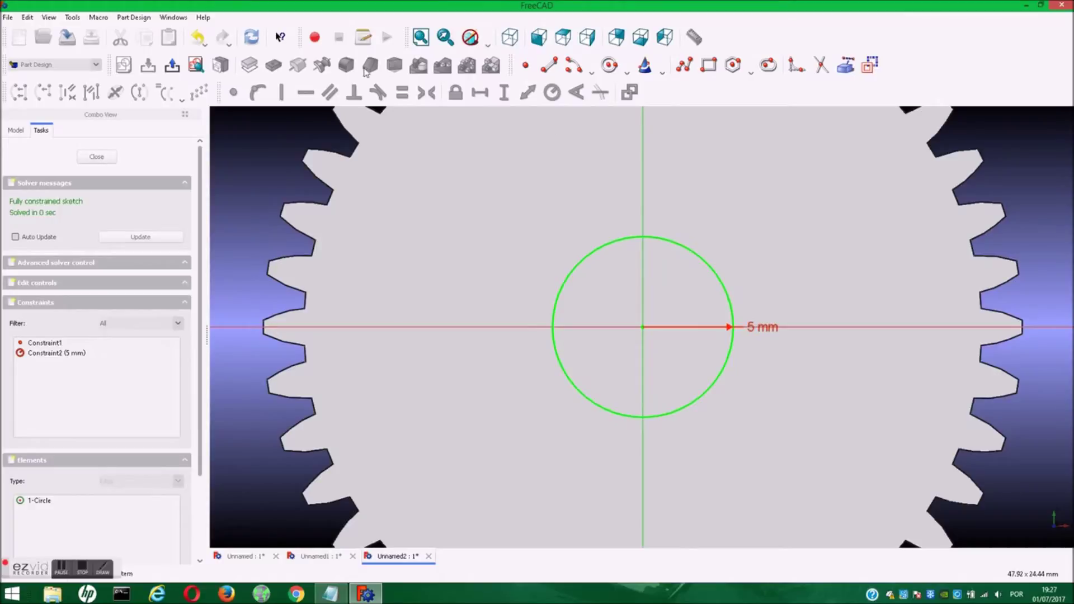
left_click(92, 156)
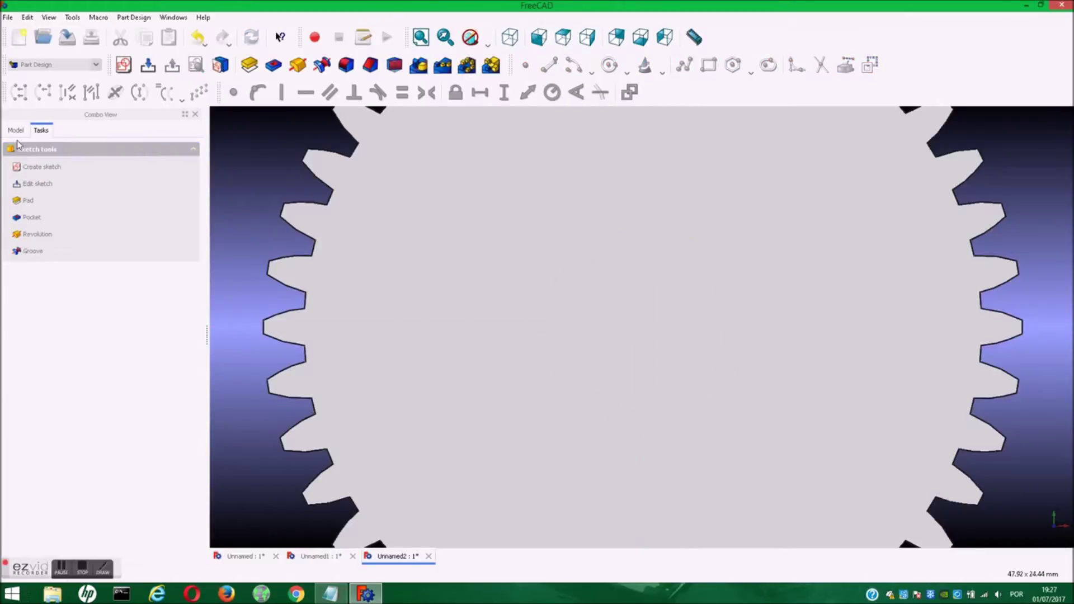
Pad the third gear's circle using the Two dimensions type.
left_click(17, 131)
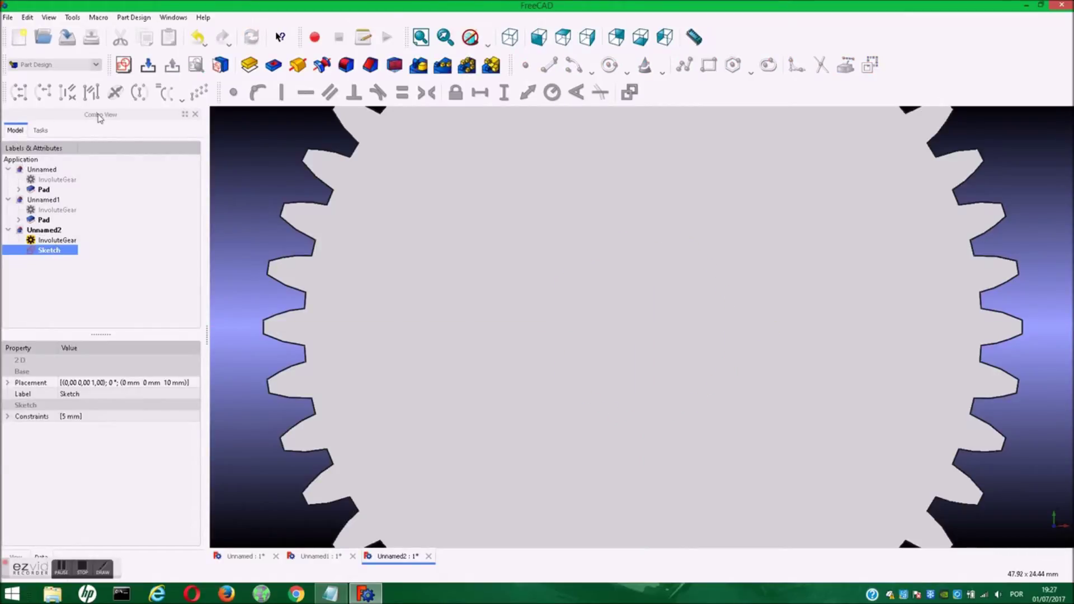
left_click(249, 66)
middle_click_drag(916, 235, 815, 240)
scroll(815, 240, "down", 5)
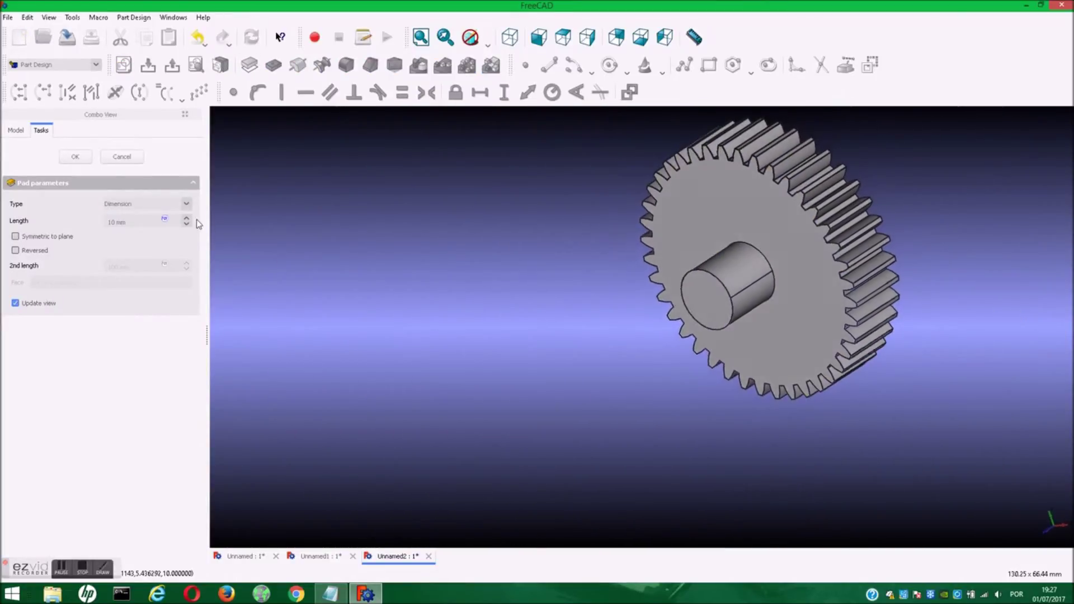
mouse_move(570, 305)
middle_mouse_down()
mouse_move(411, 318)
mouse_move(335, 297)
middle_mouse_up()
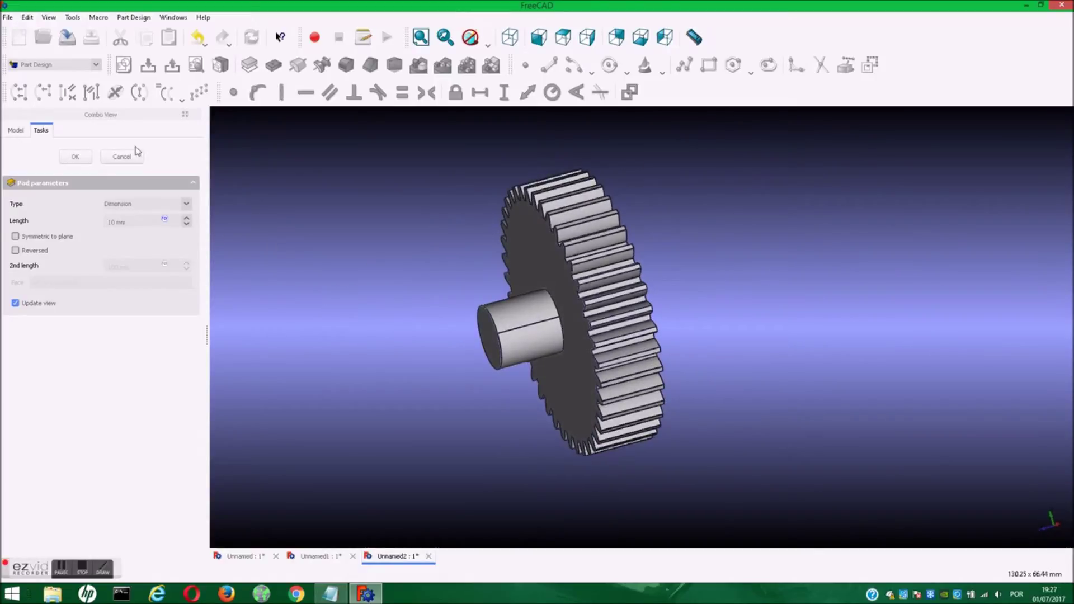
left_click(186, 204)
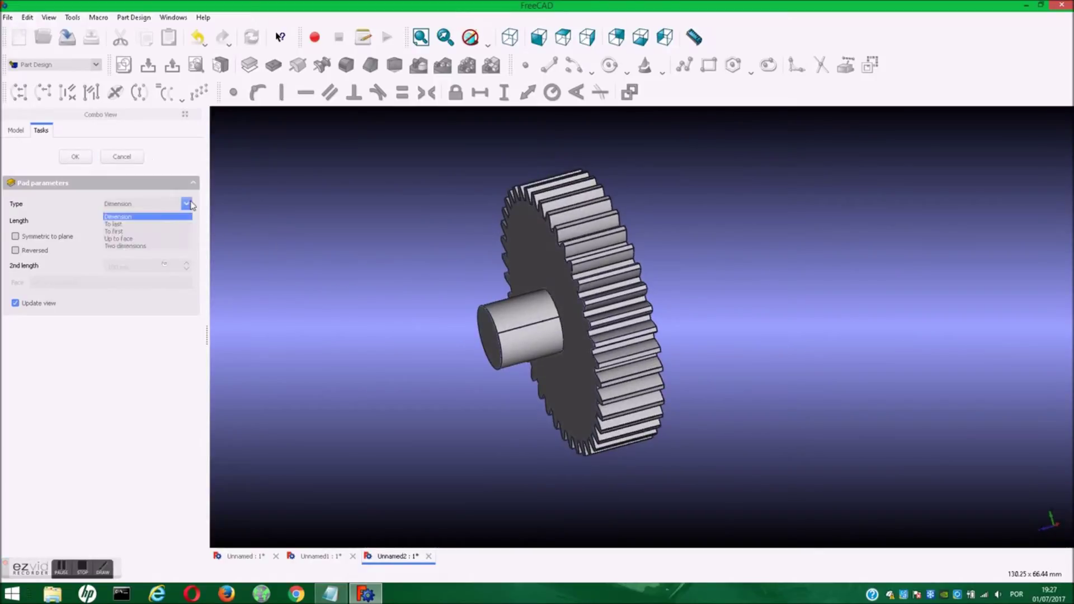
left_click(135, 246)
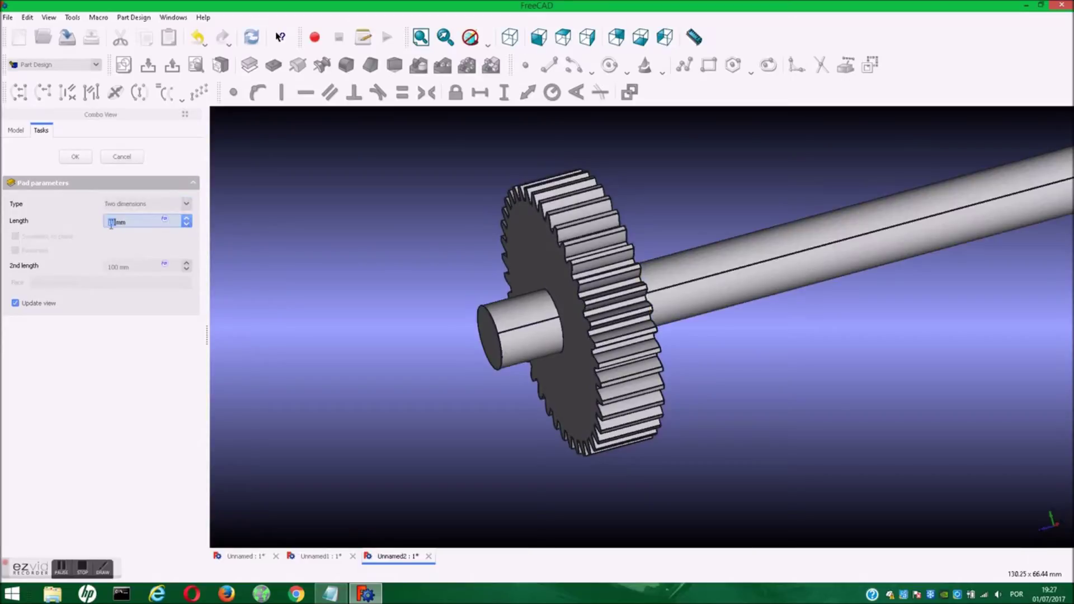
Raise the first pad length to 20 mm, change the second length, and confirm the pad.
left_click(189, 220)
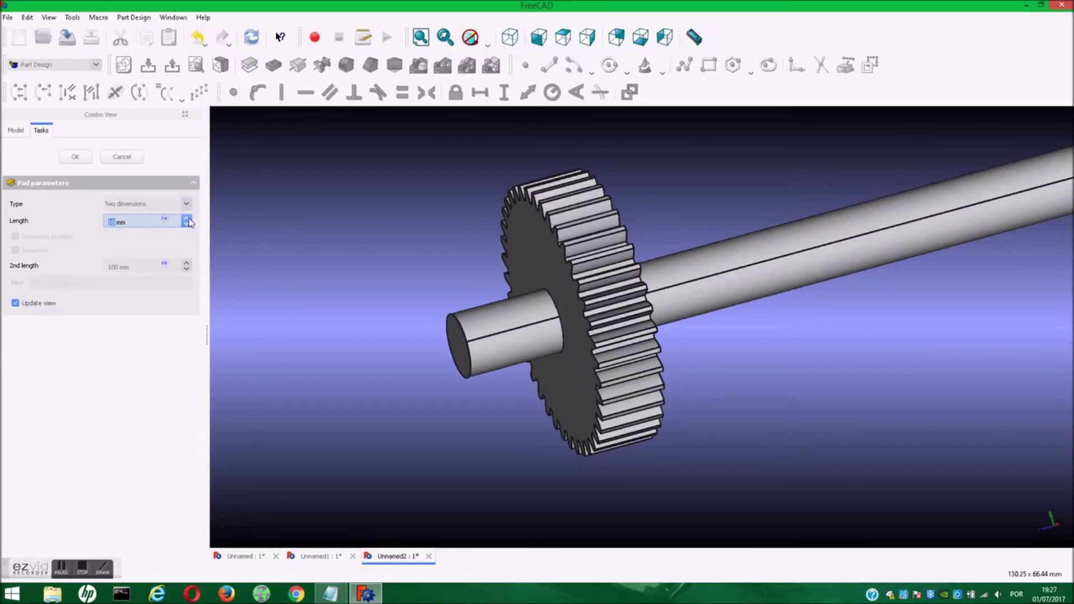
left_click(188, 223)
left_click_drag(118, 266, 110, 266)
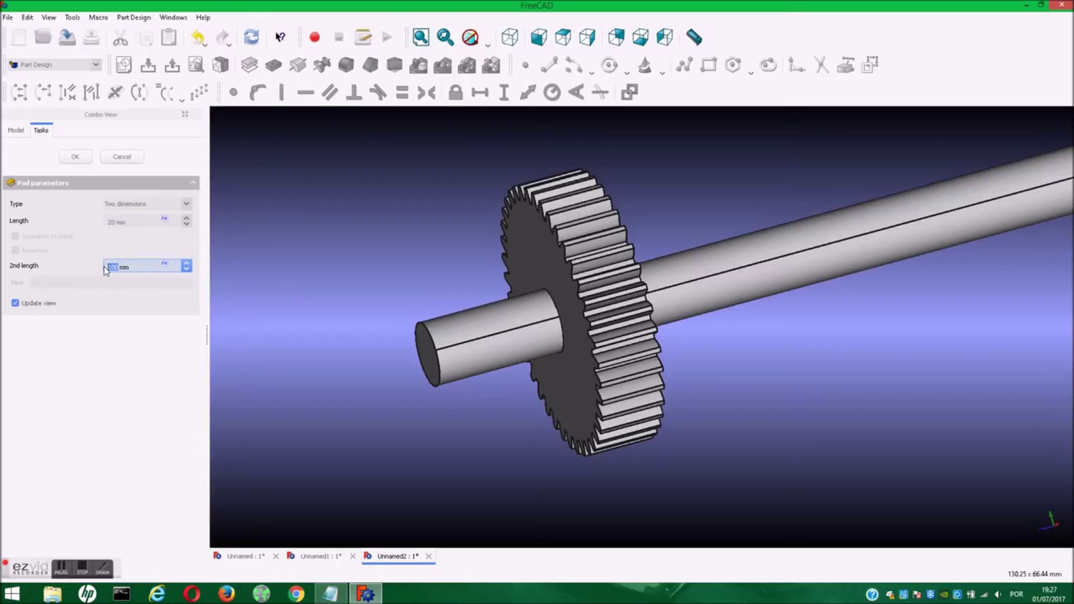
type("0")
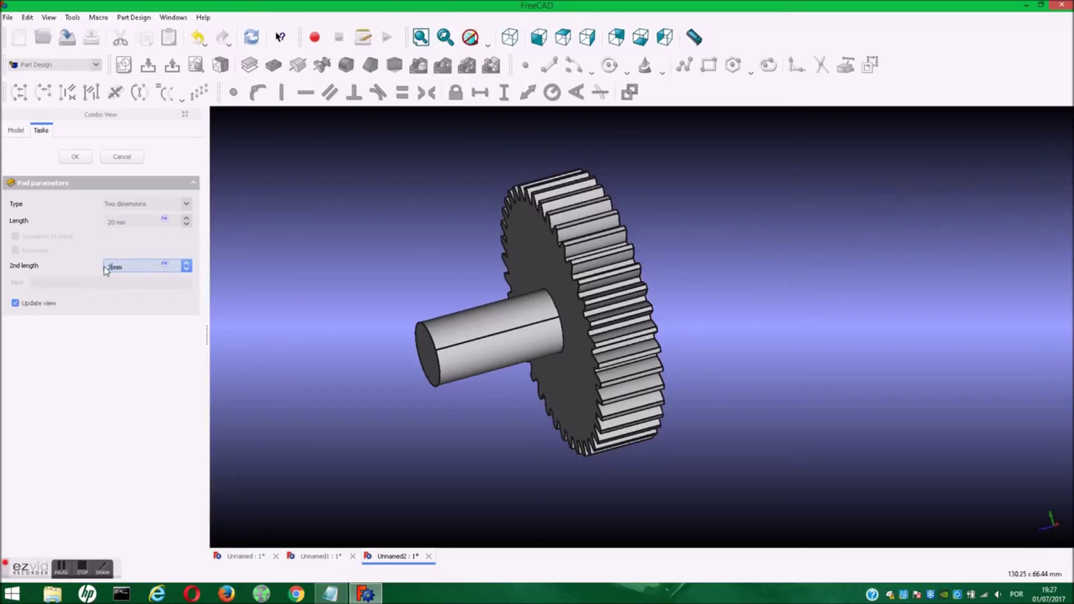
key("Return")
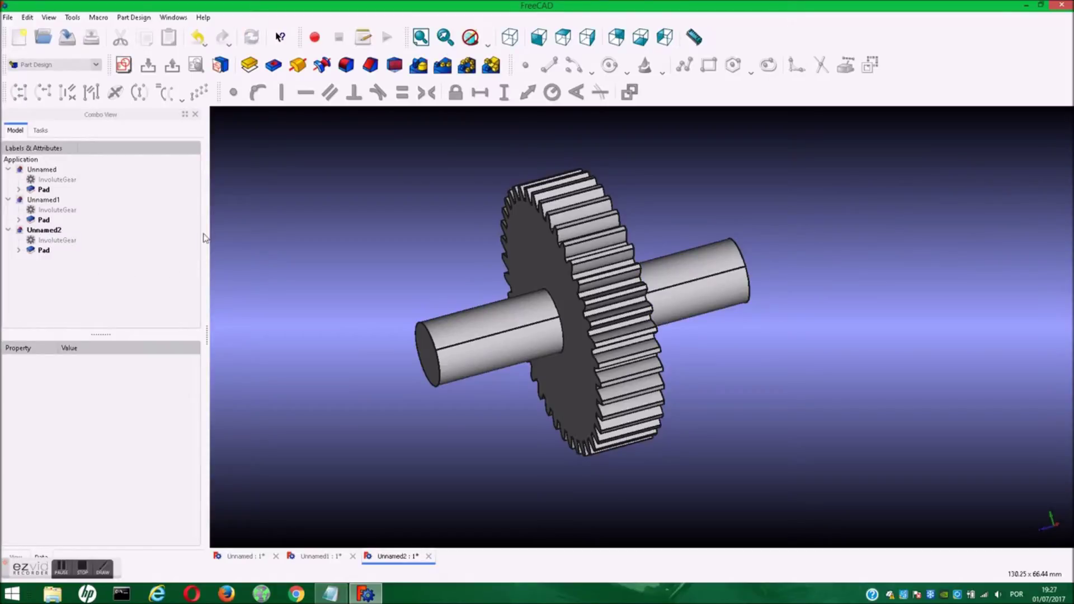
middle_click_drag(523, 437, 451, 403)
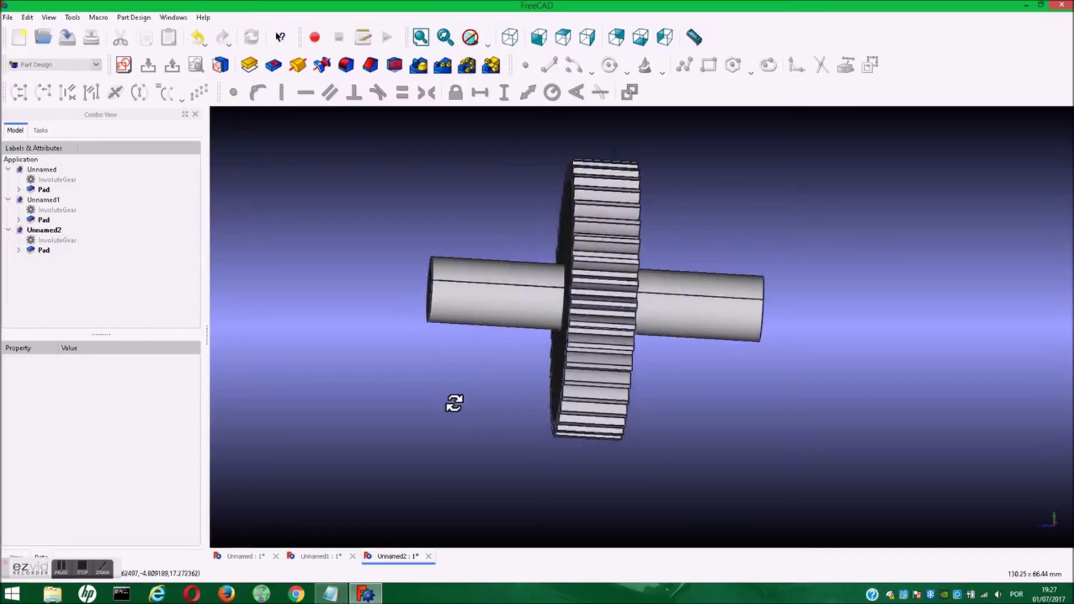
Create a new document and open an empty sketch on the XY-Plane.
left_click(20, 38)
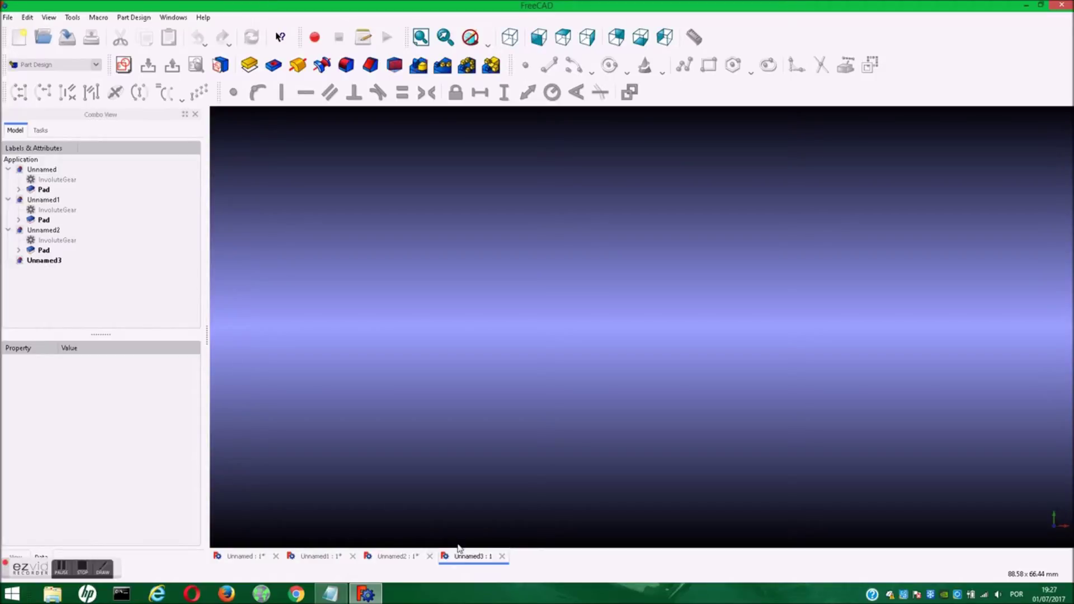
left_click(125, 65)
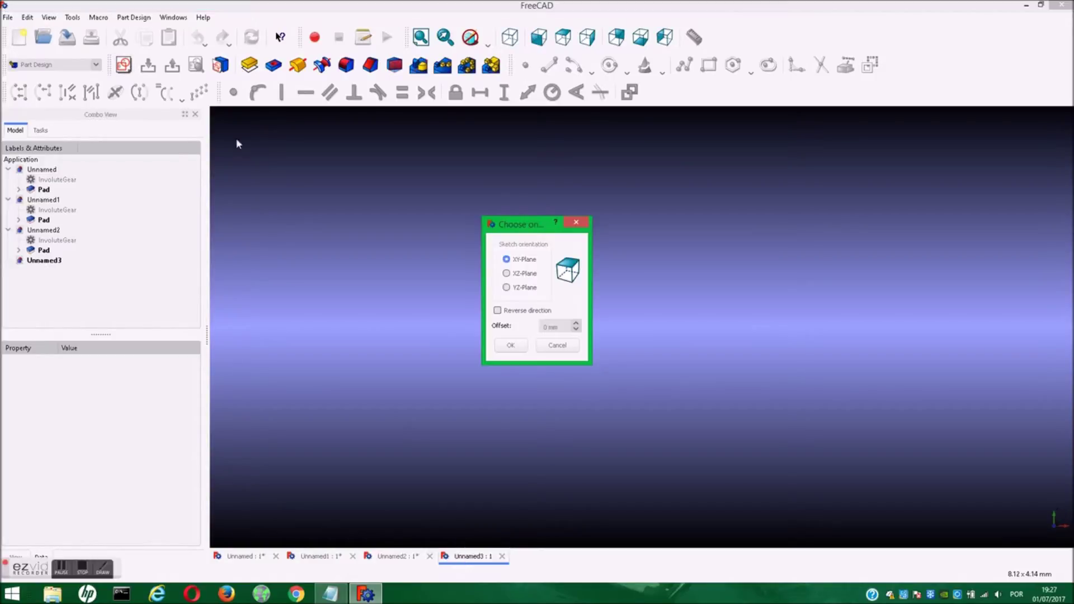
left_click(511, 345)
middle_click_drag(610, 236, 451, 229)
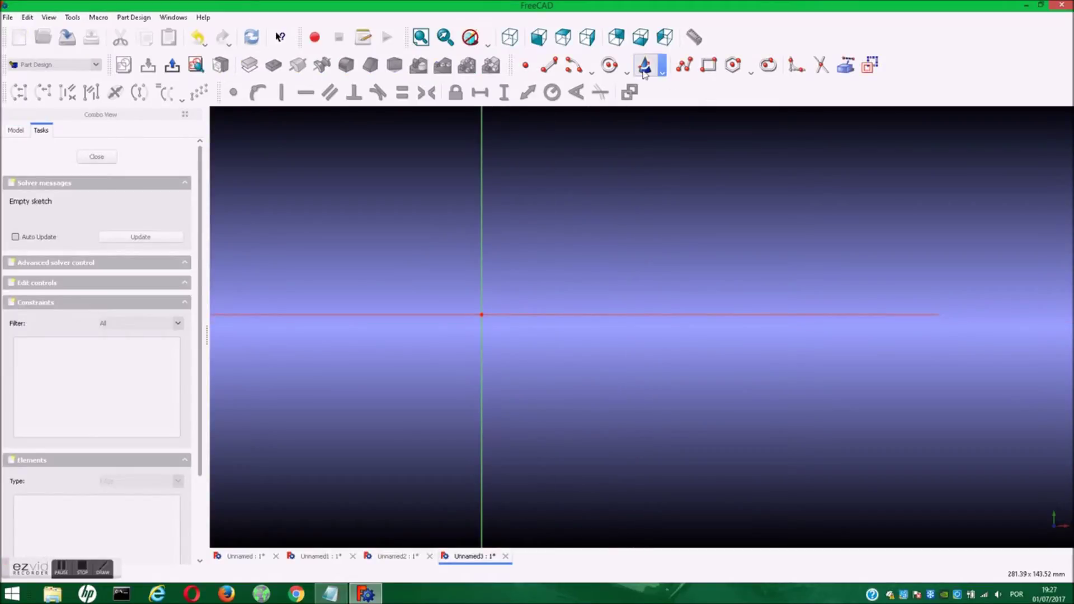
left_click(609, 65)
Draw three circles and make the two small upper circles equal.
left_click(509, 348)
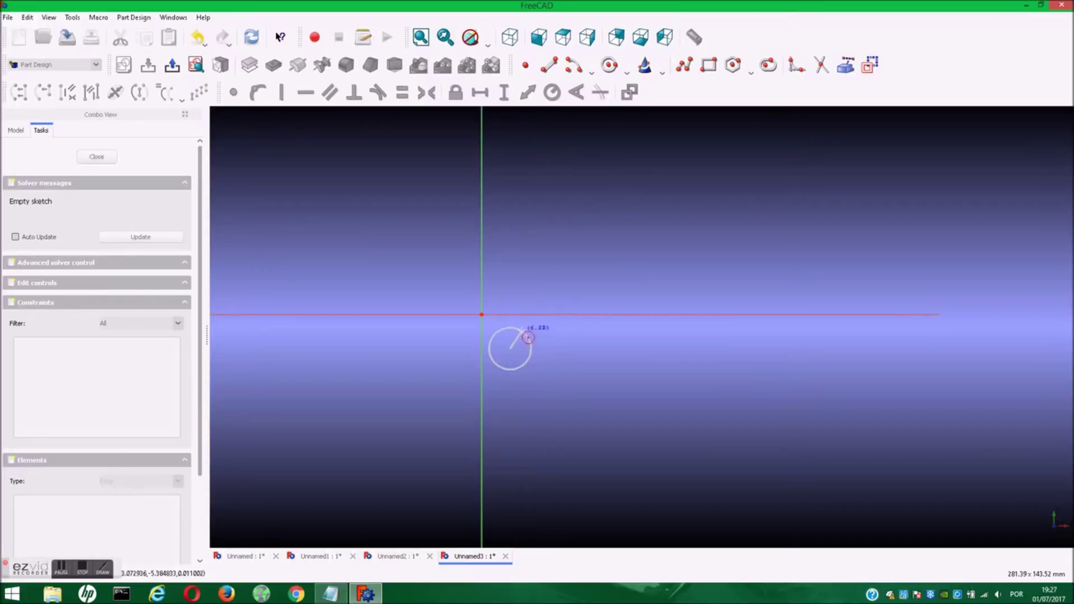
left_click(540, 314)
left_click(504, 264)
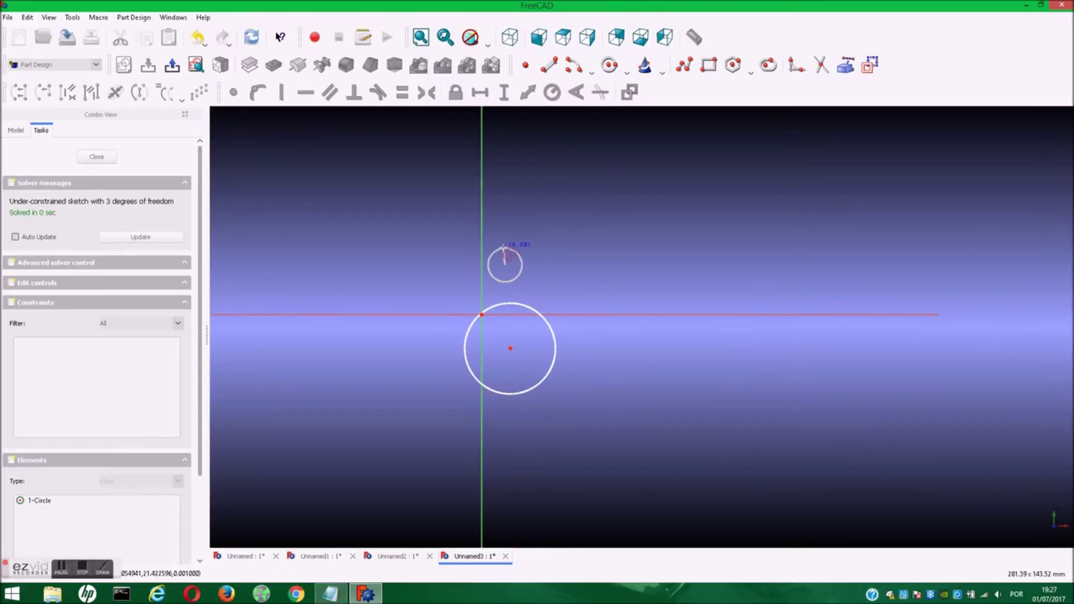
left_click(564, 277)
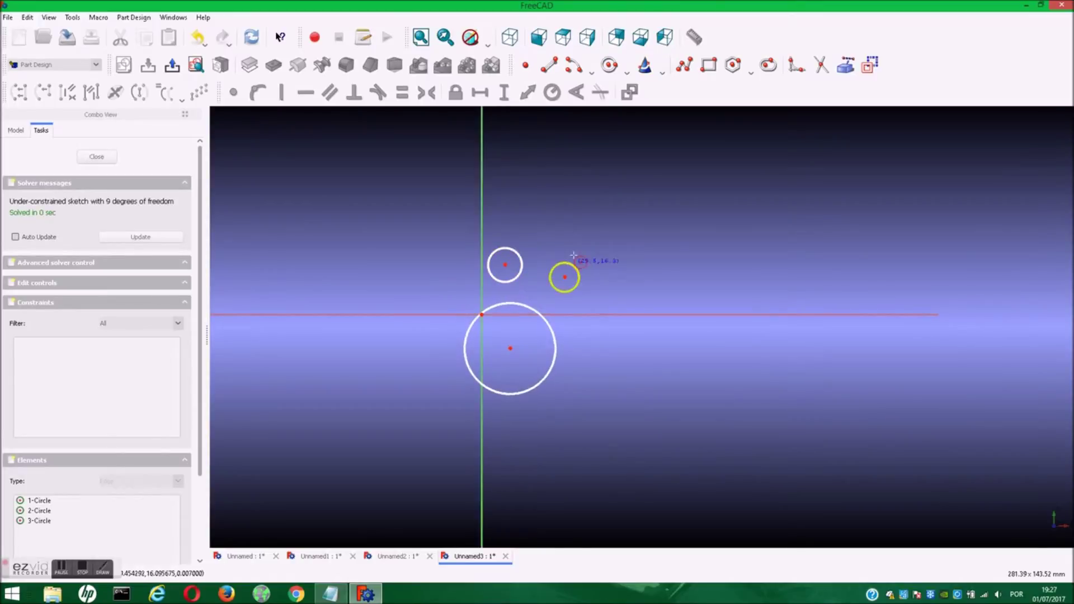
left_click(522, 272)
left_click(565, 263)
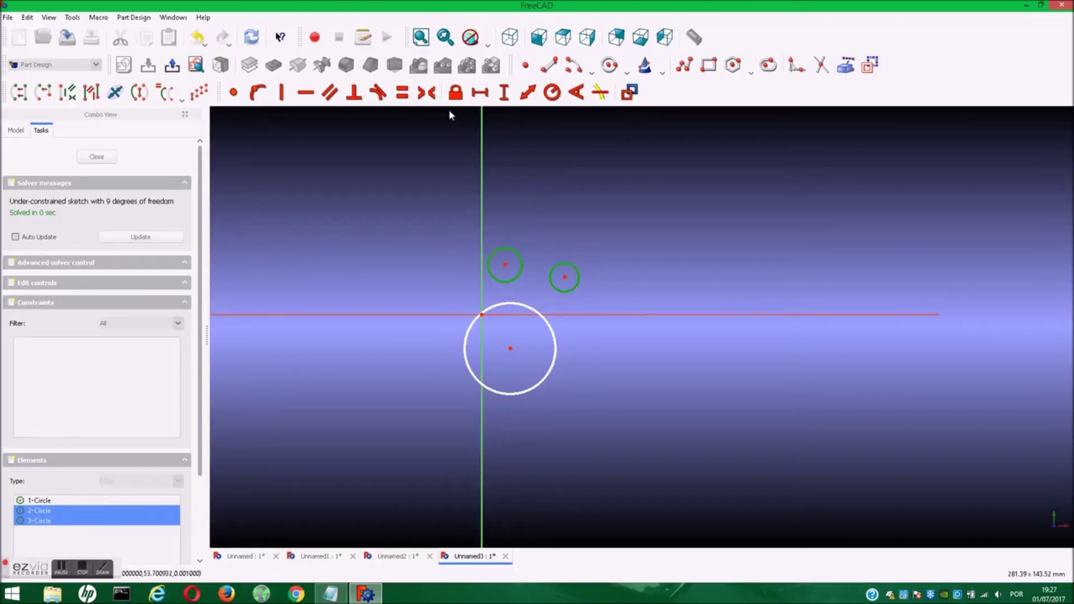
left_click(402, 92)
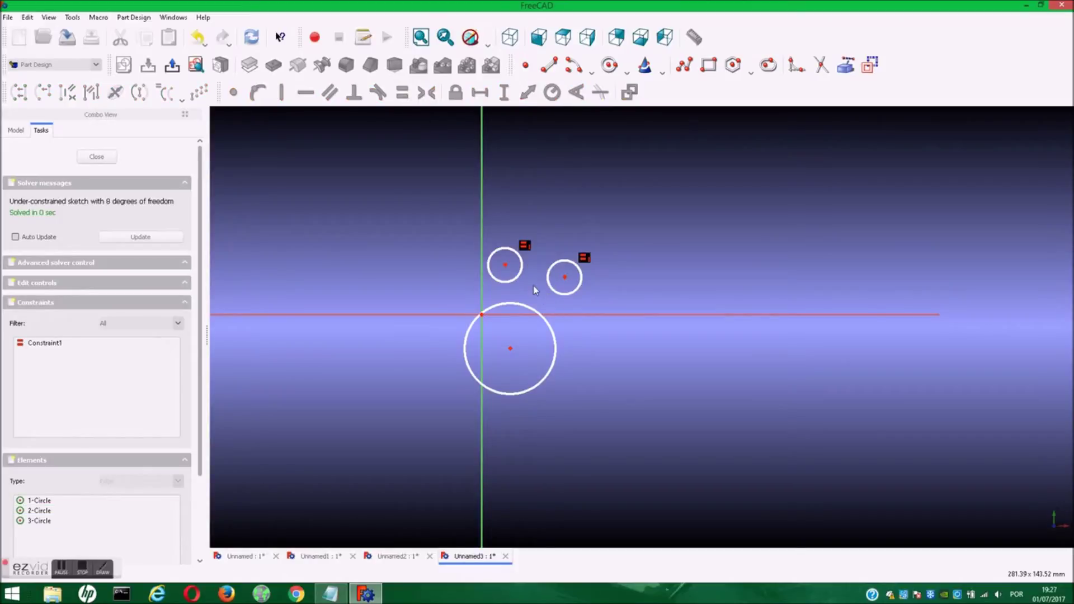
Constrain the small circle radius to 10 mm and the large circle radius to 20 mm.
left_click(520, 274)
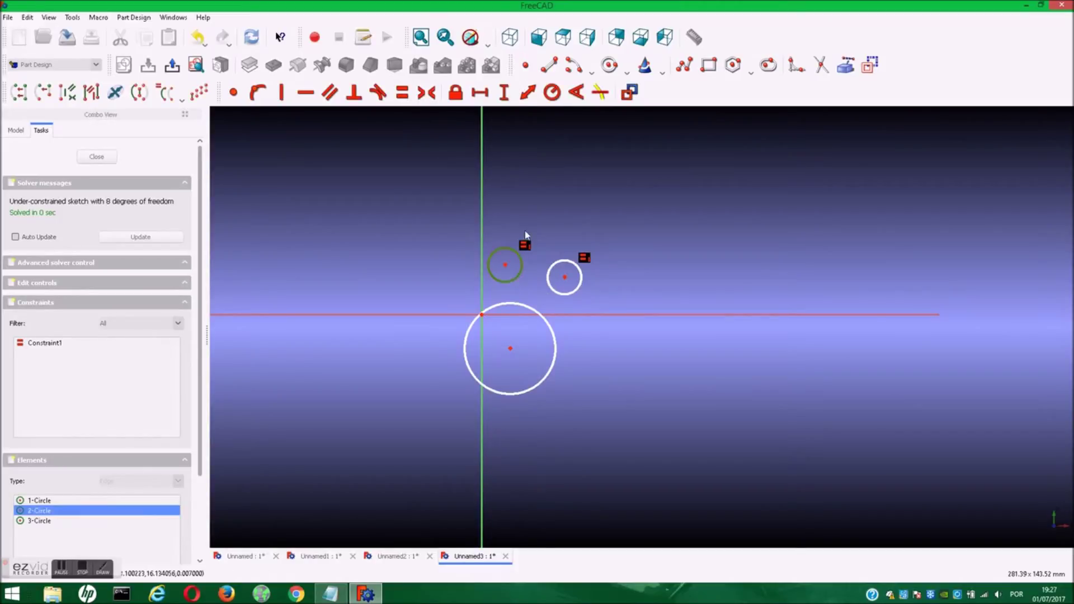
left_click(552, 93)
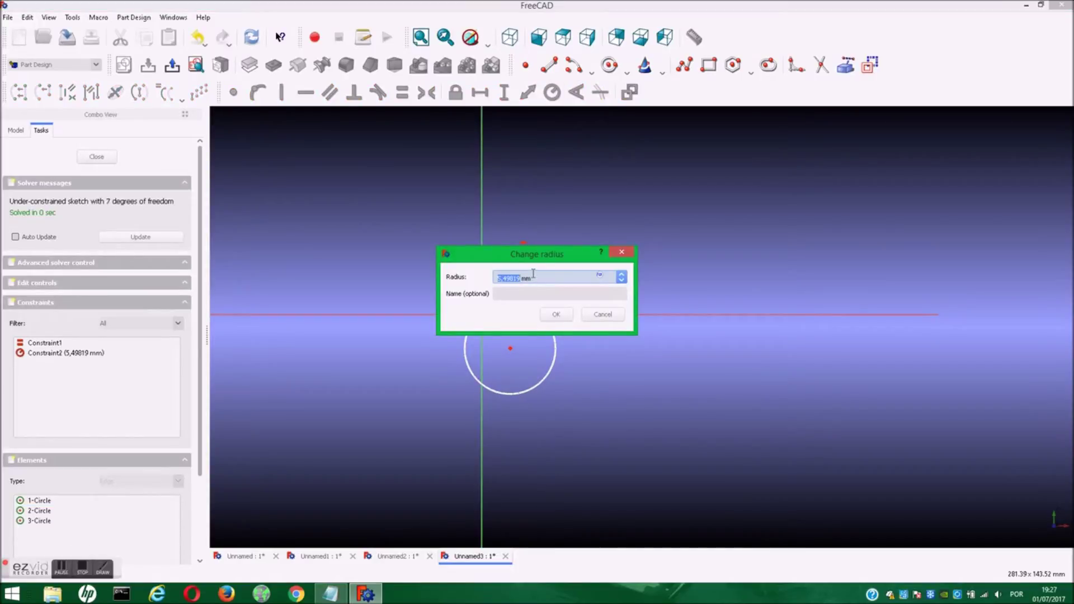
type("10")
key("Return")
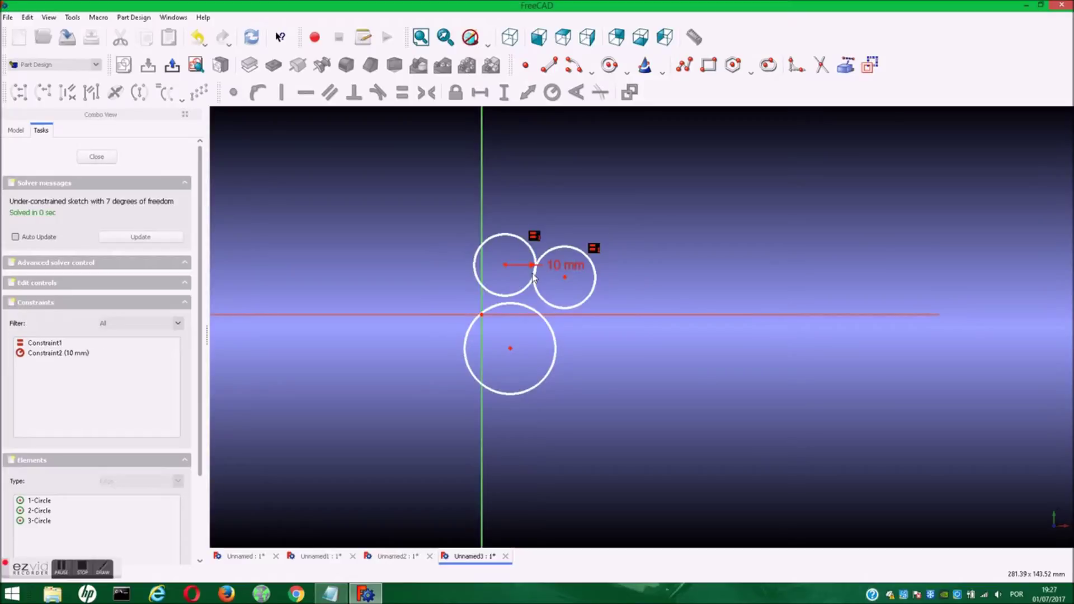
left_click_drag(576, 266, 557, 173)
left_click(554, 362)
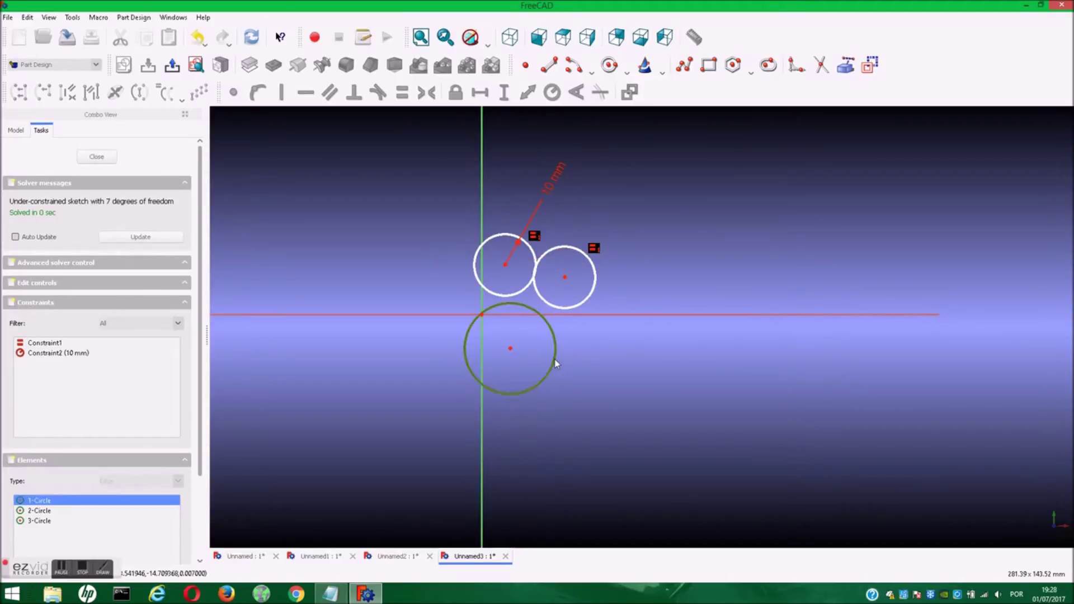
left_click(551, 92)
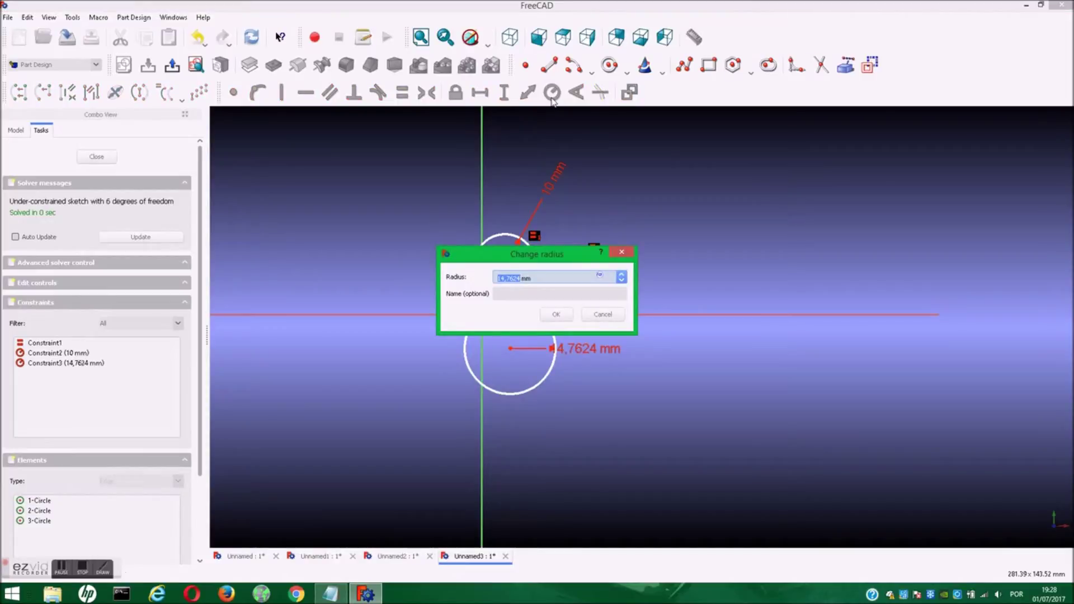
type("40")
type("20")
key("Return")
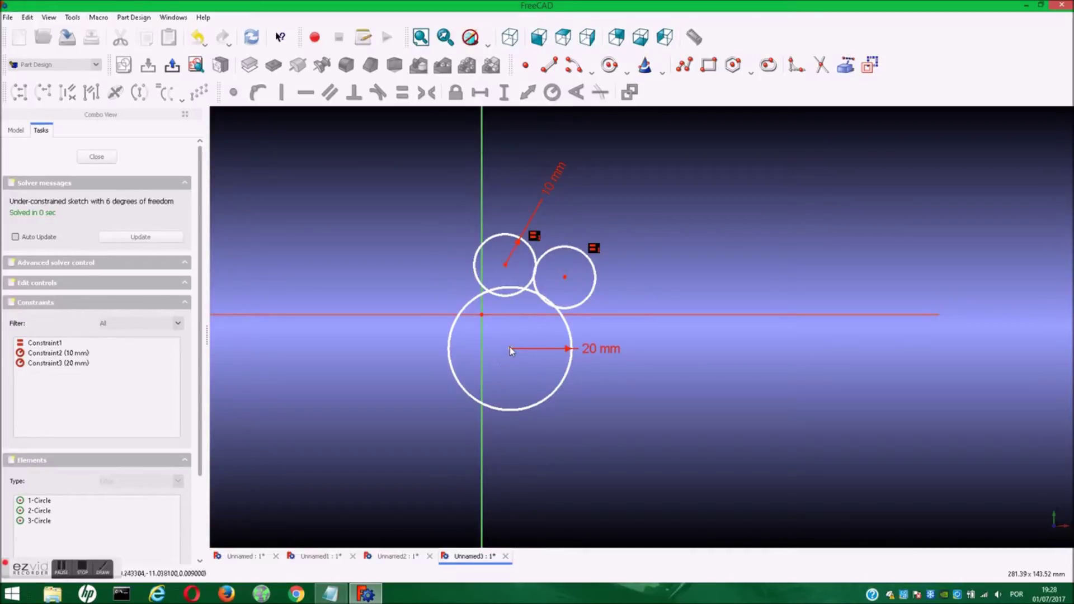
left_click(482, 315)
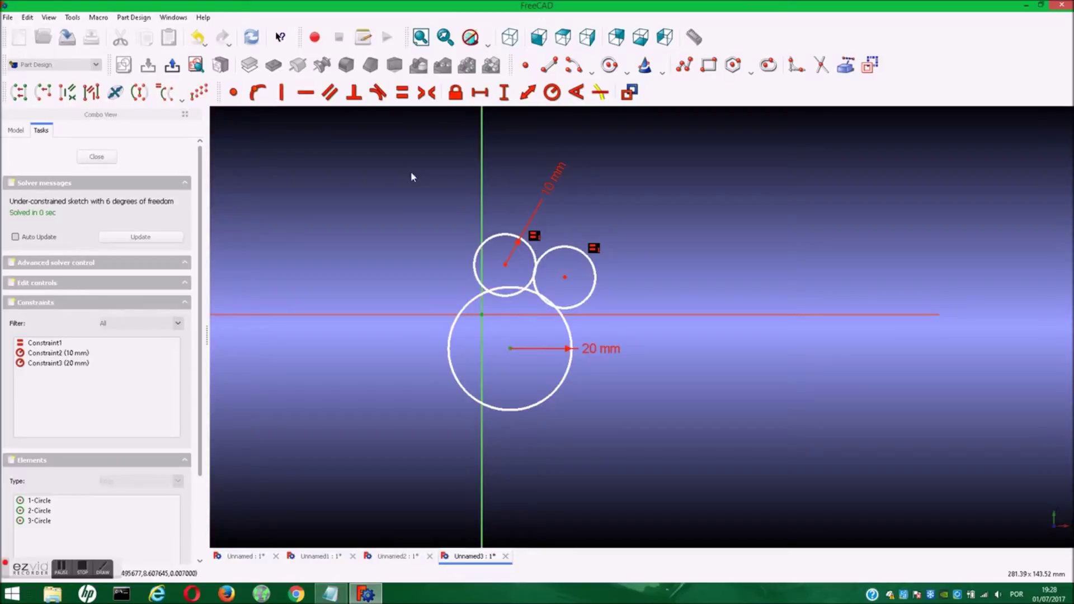
Centre the large circle on the origin and make the circles mutually tangent.
left_click(233, 92)
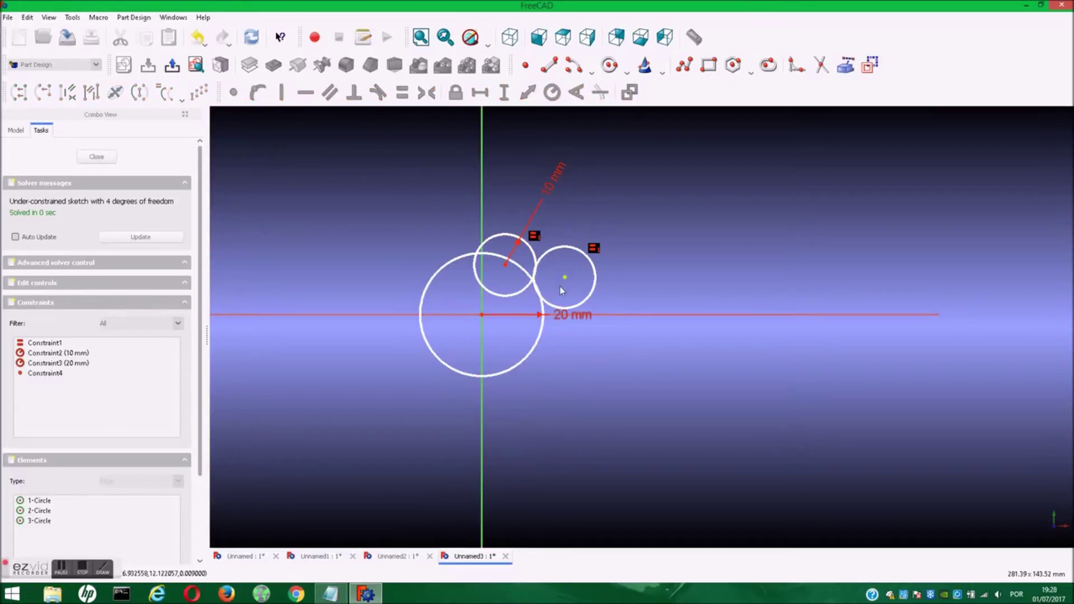
left_click(558, 308)
left_click(541, 335)
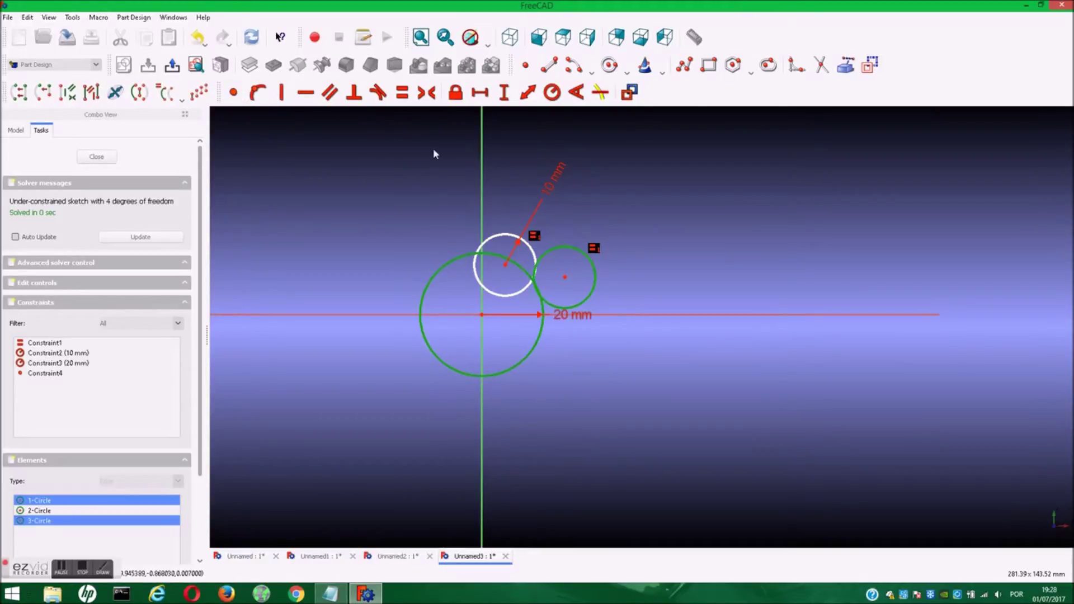
left_click(378, 93)
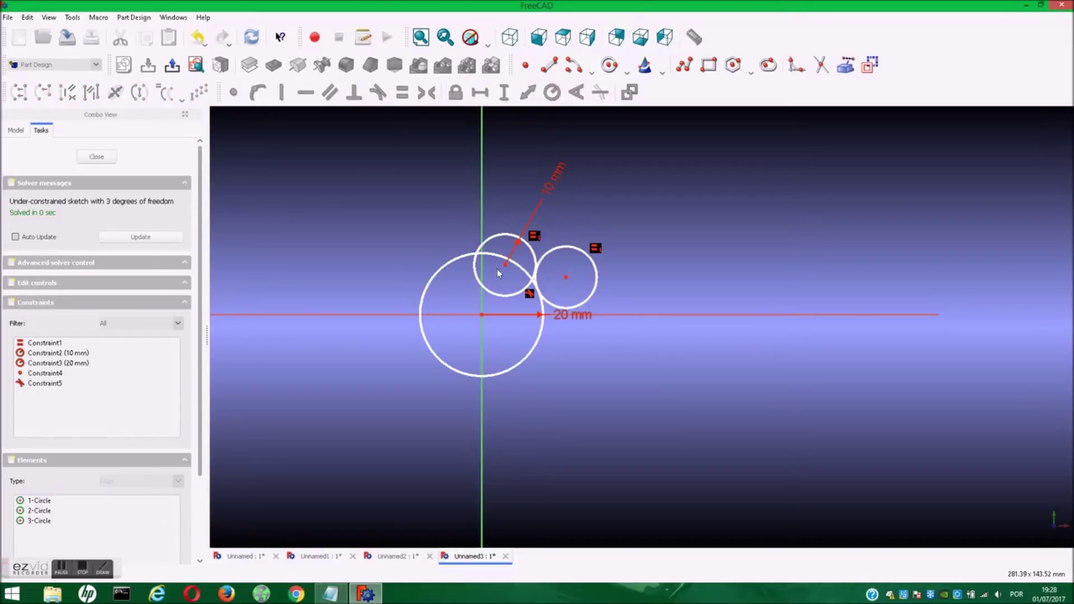
left_click(534, 256)
left_click(537, 262)
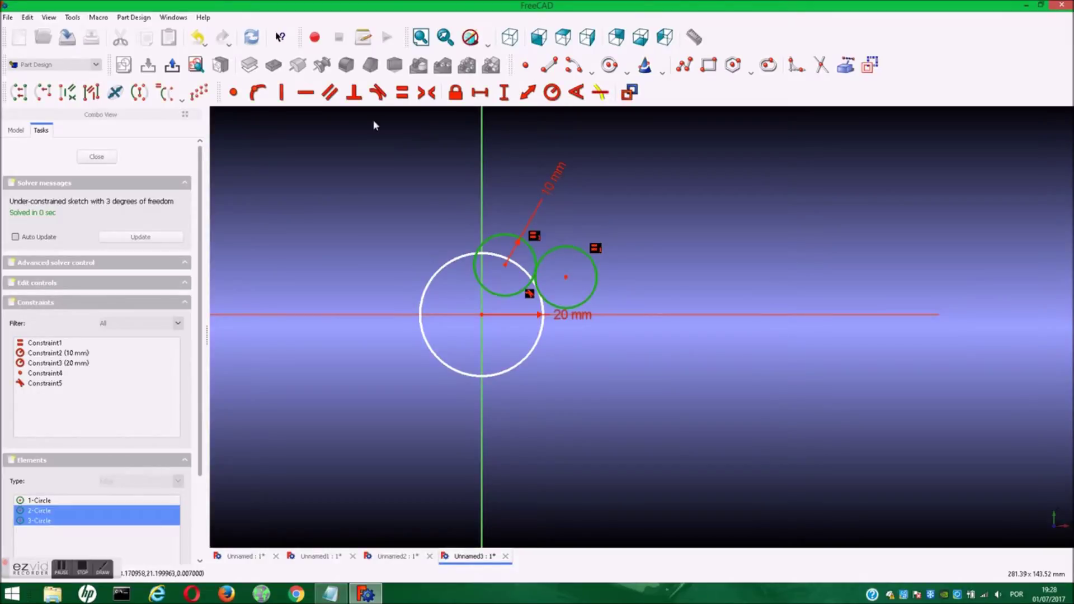
left_click(378, 93)
left_click(504, 295)
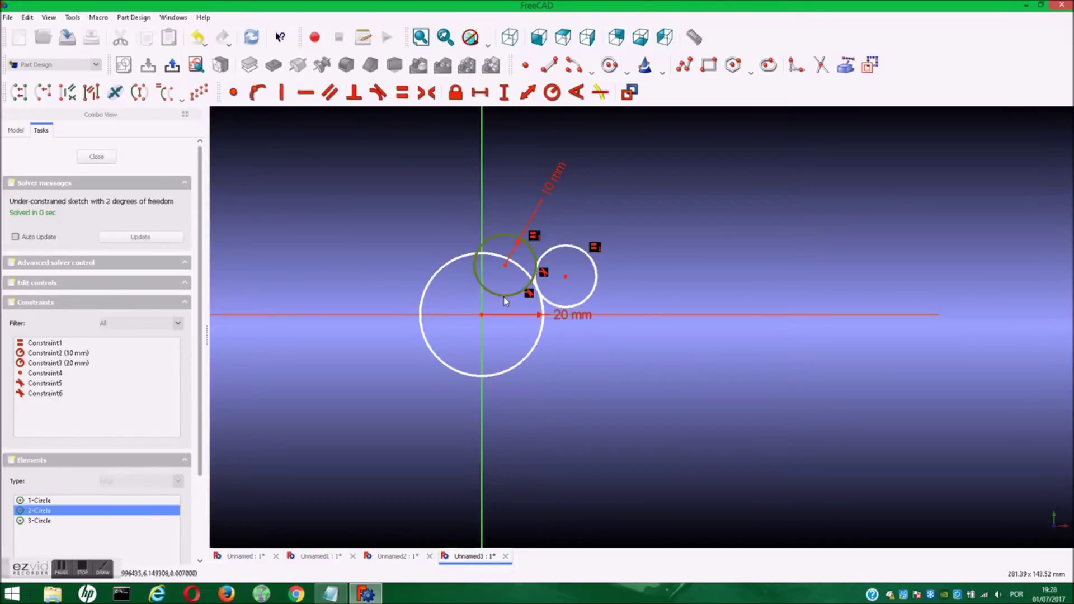
left_click(457, 256)
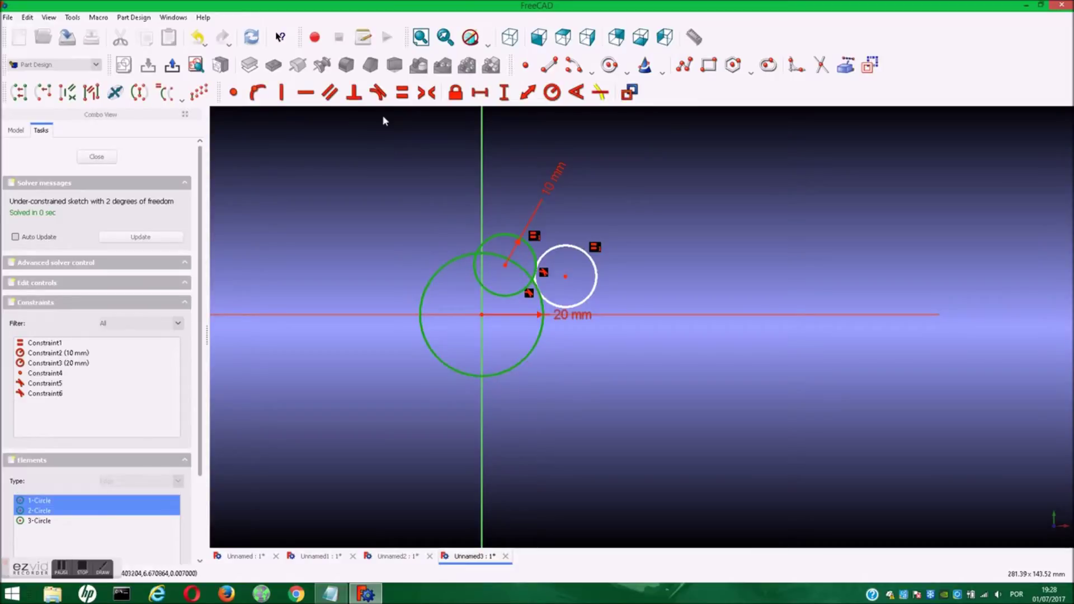
left_click(378, 92)
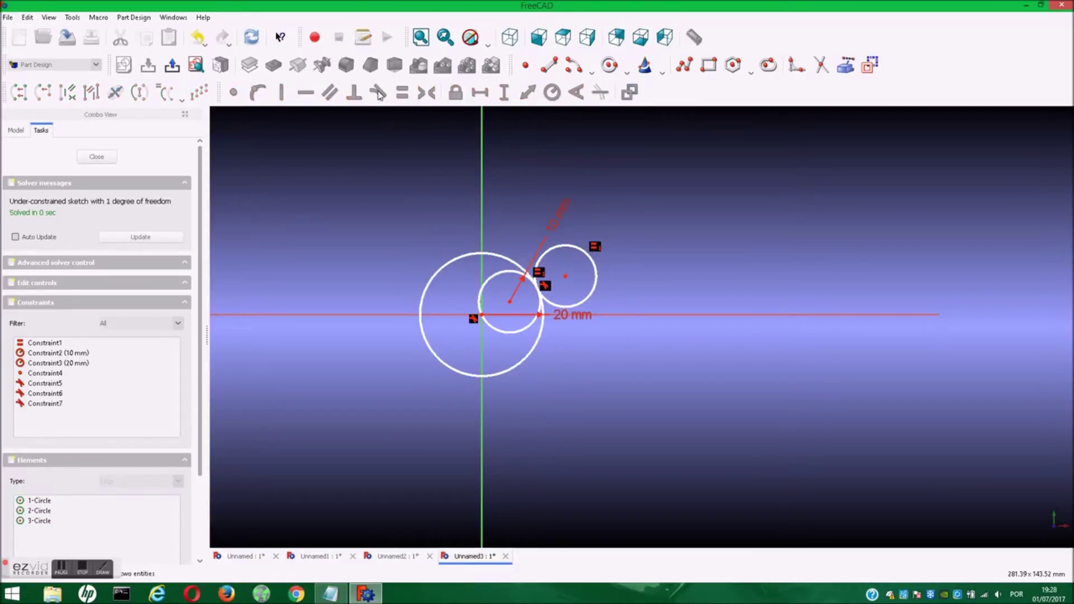
Undo the misplaced tangency and make the top small circle tangent to the large one.
mouse_move(565, 276)
left_mouse_down()
mouse_move(463, 230)
mouse_move(542, 244)
left_mouse_up()
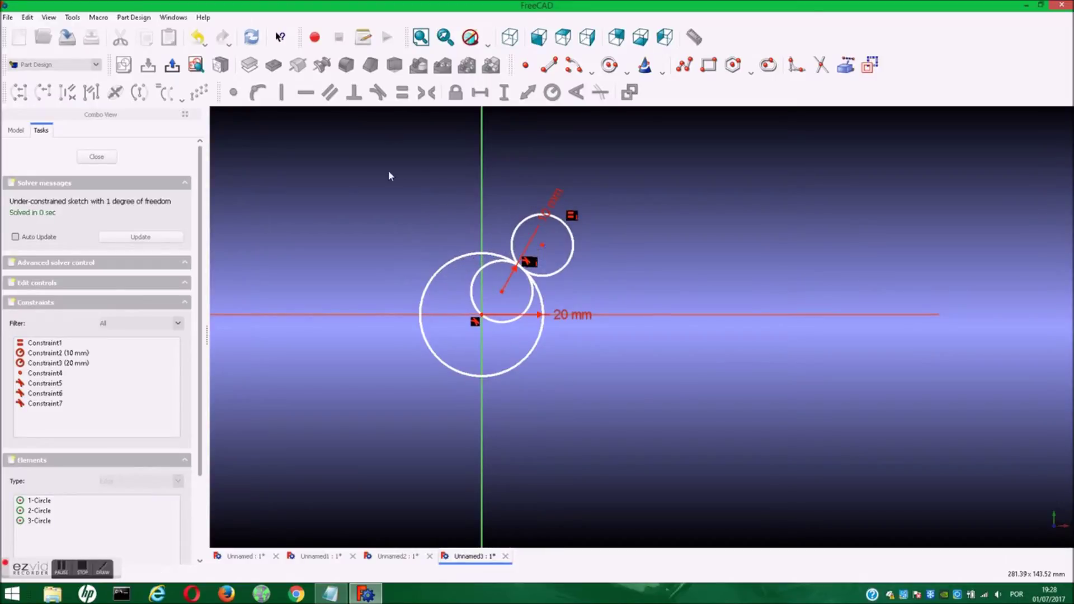
left_click(198, 37)
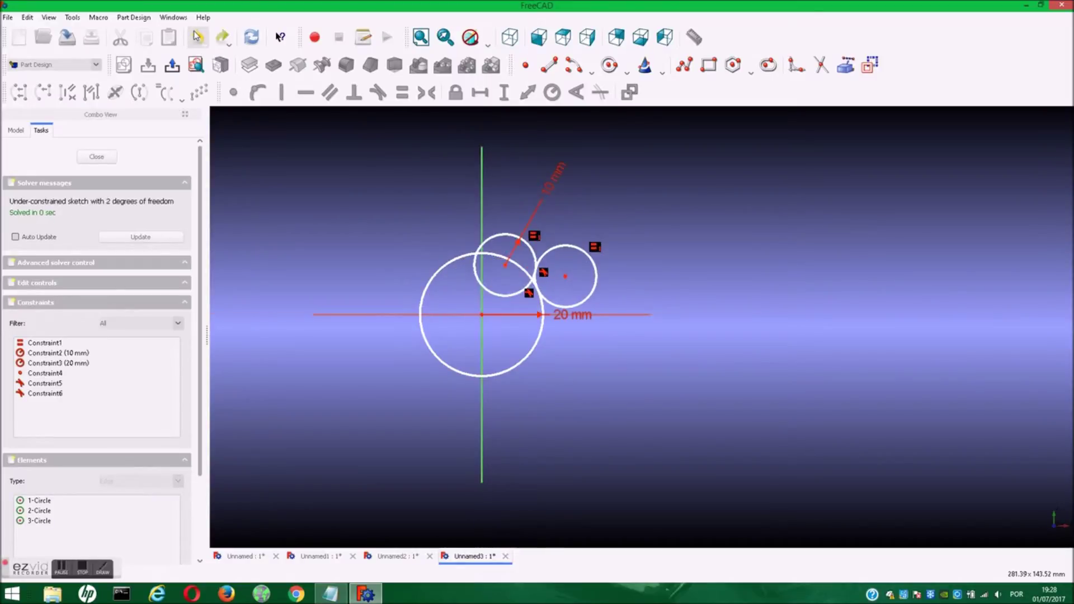
left_click_drag(495, 288, 498, 238)
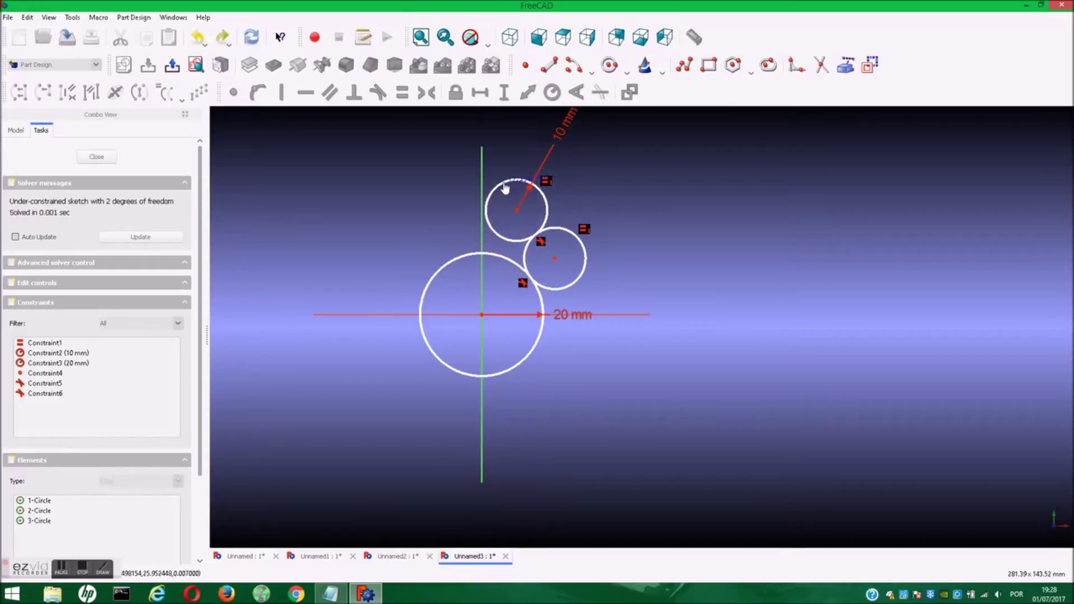
left_click(496, 243)
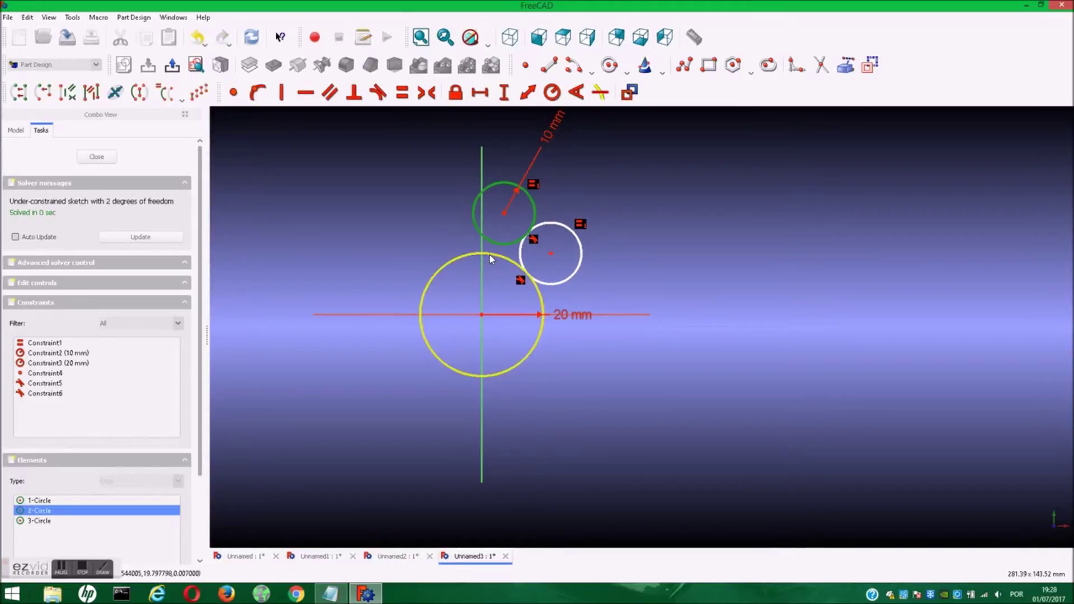
left_click(489, 253)
left_click(378, 92)
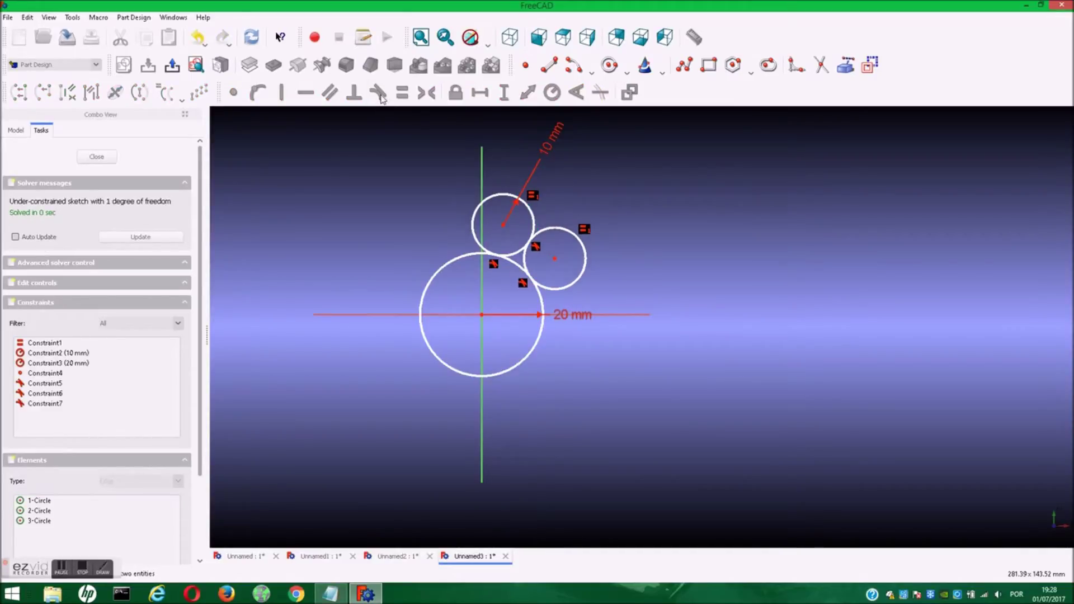
Put the top circle's centre on the vertical axis.
left_click(504, 226)
left_click(481, 164)
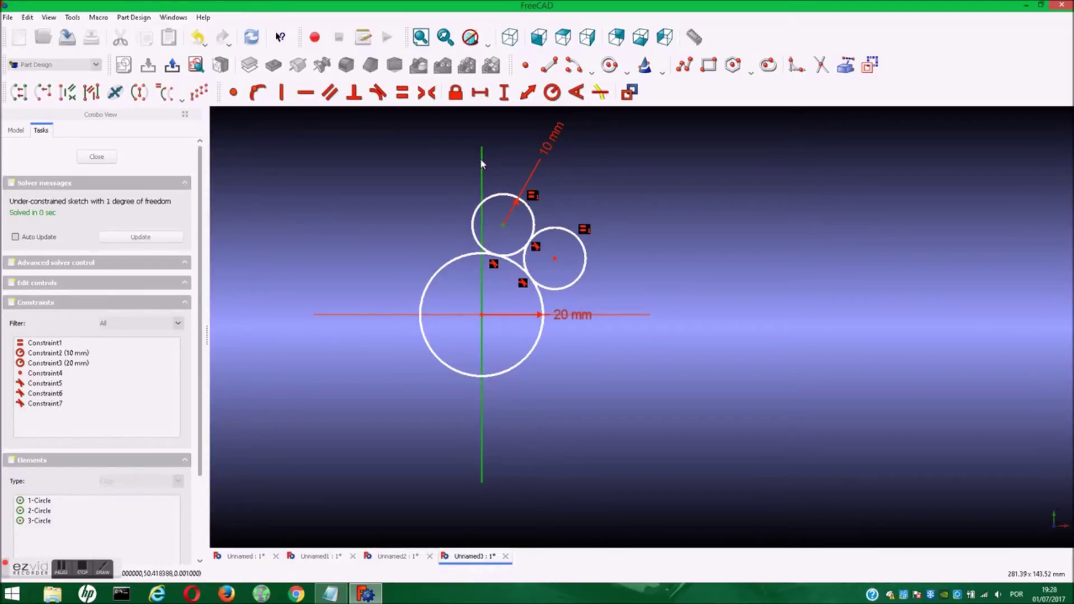
left_click(382, 94)
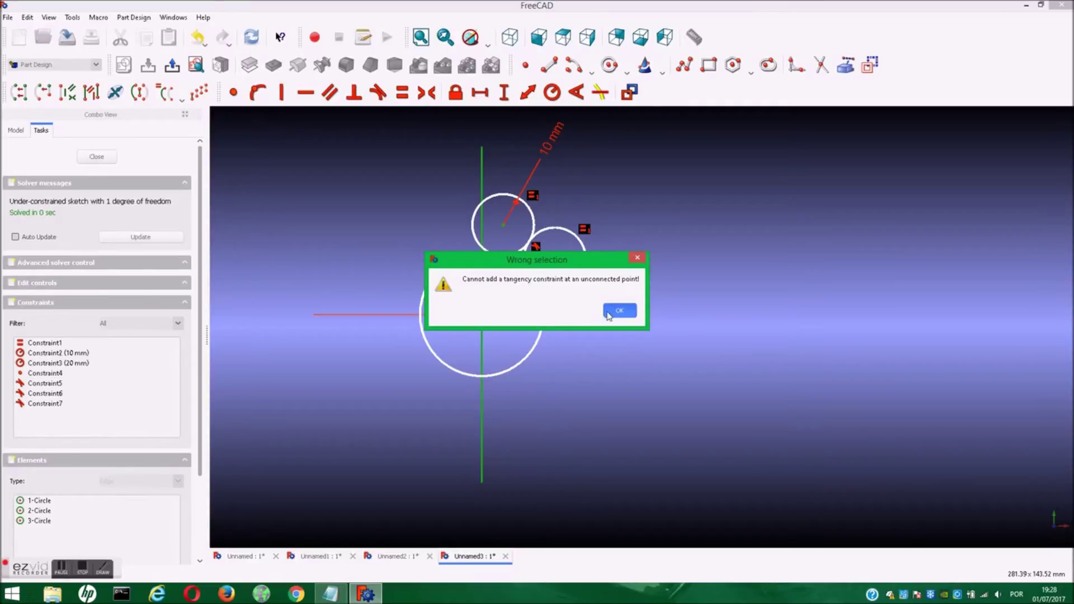
left_click(620, 311)
left_click(497, 226)
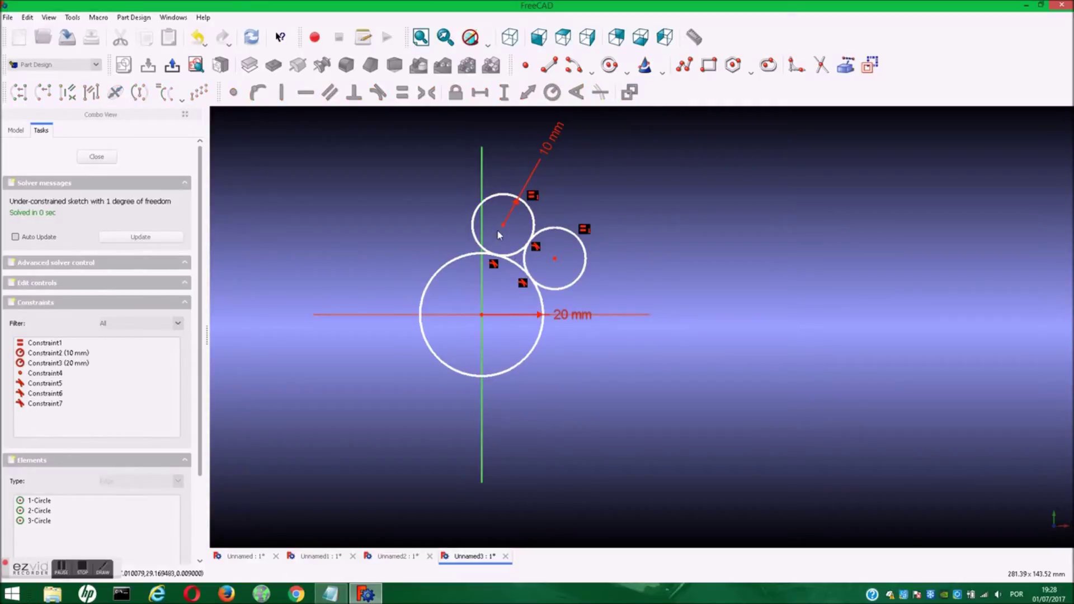
left_click(503, 226)
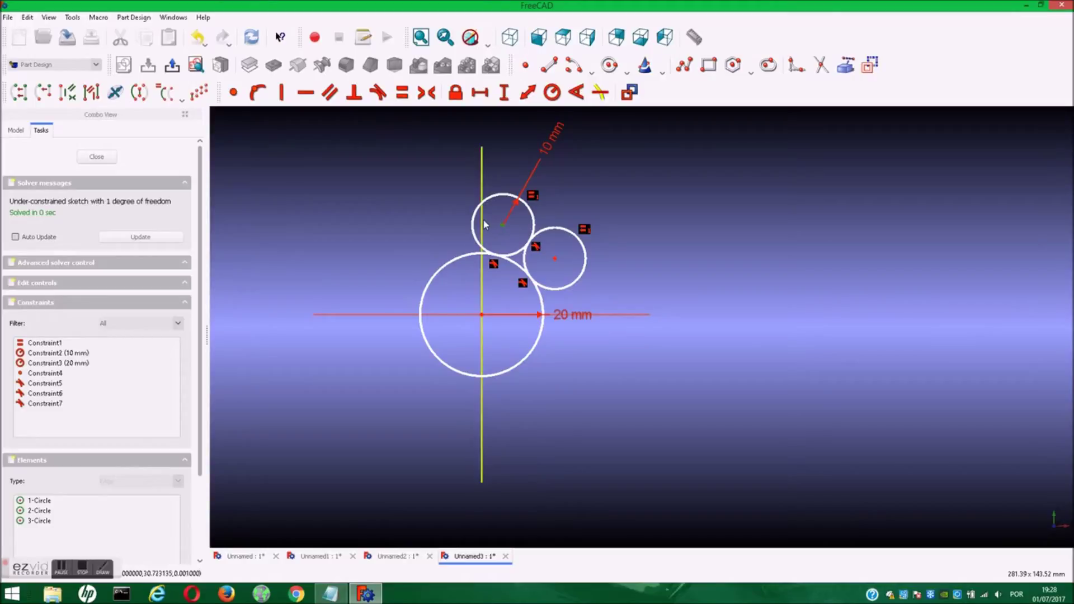
left_click(258, 93)
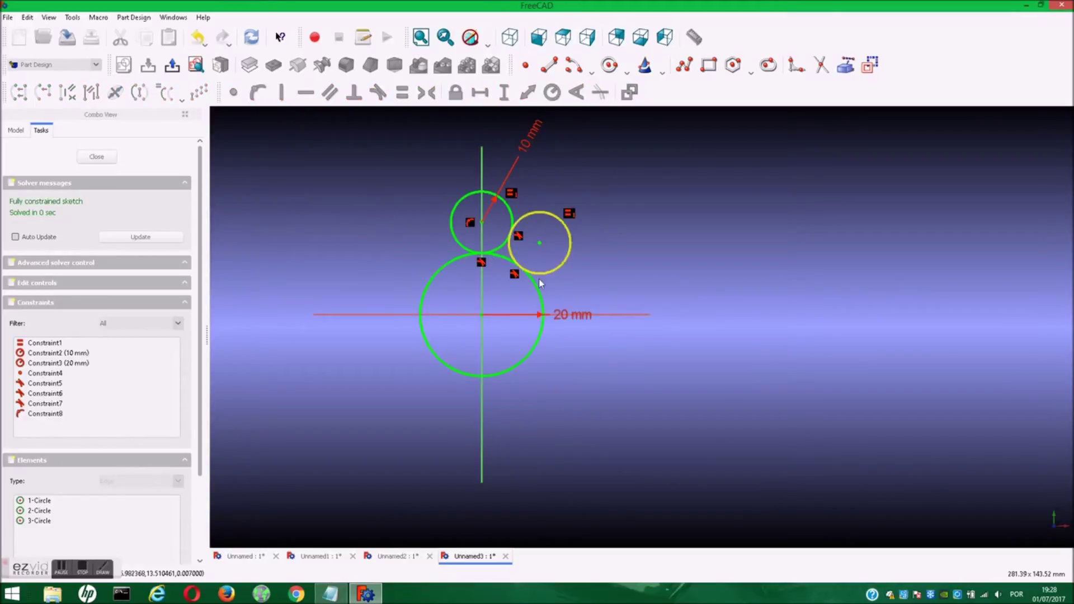
Convert all three circles to construction geometry.
left_click(566, 262)
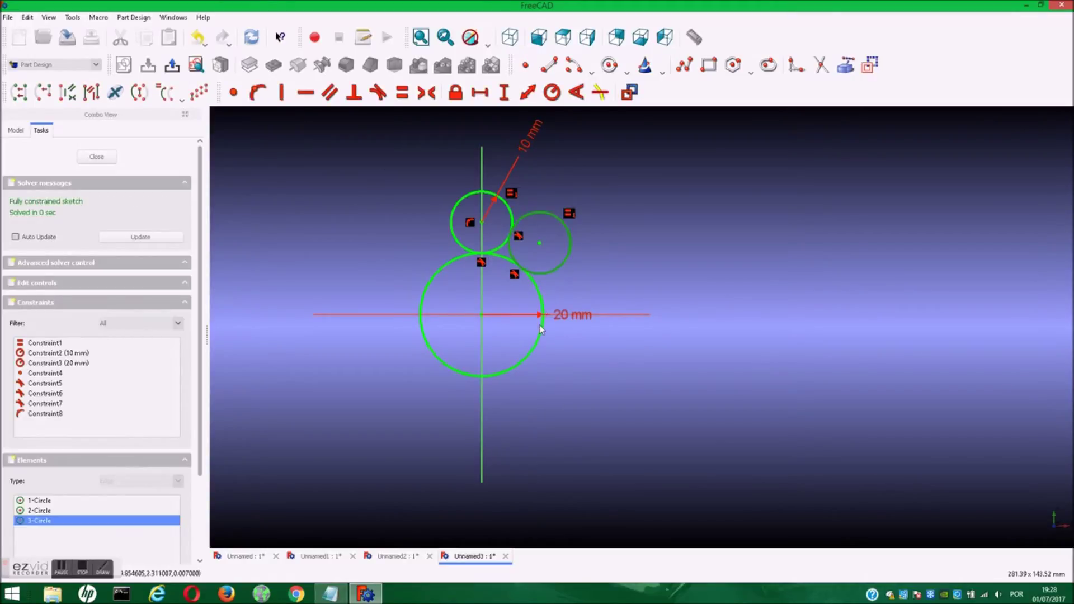
left_click(541, 330)
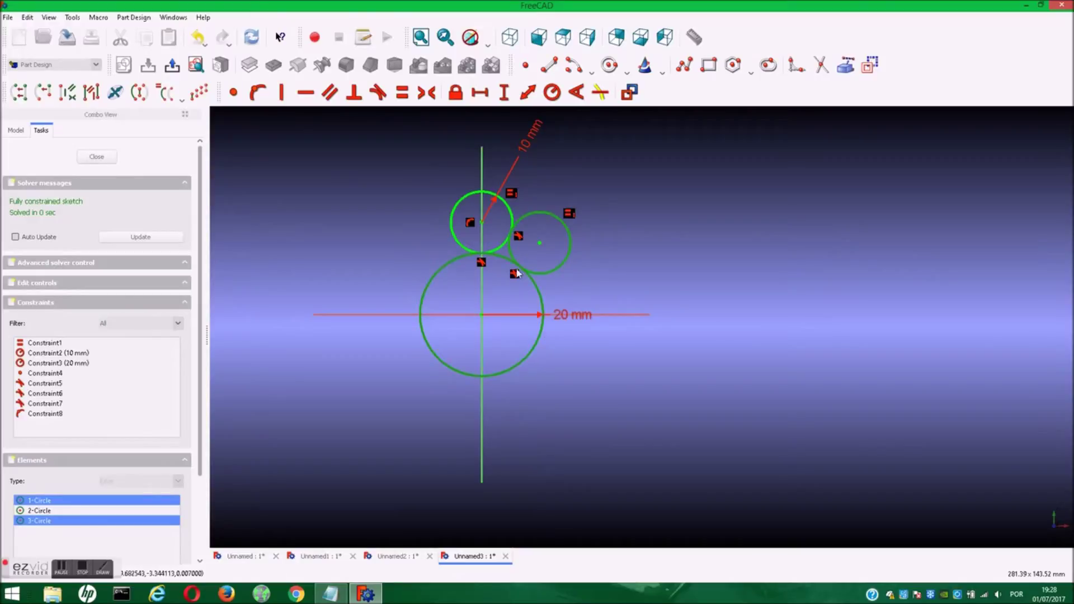
left_click(507, 239)
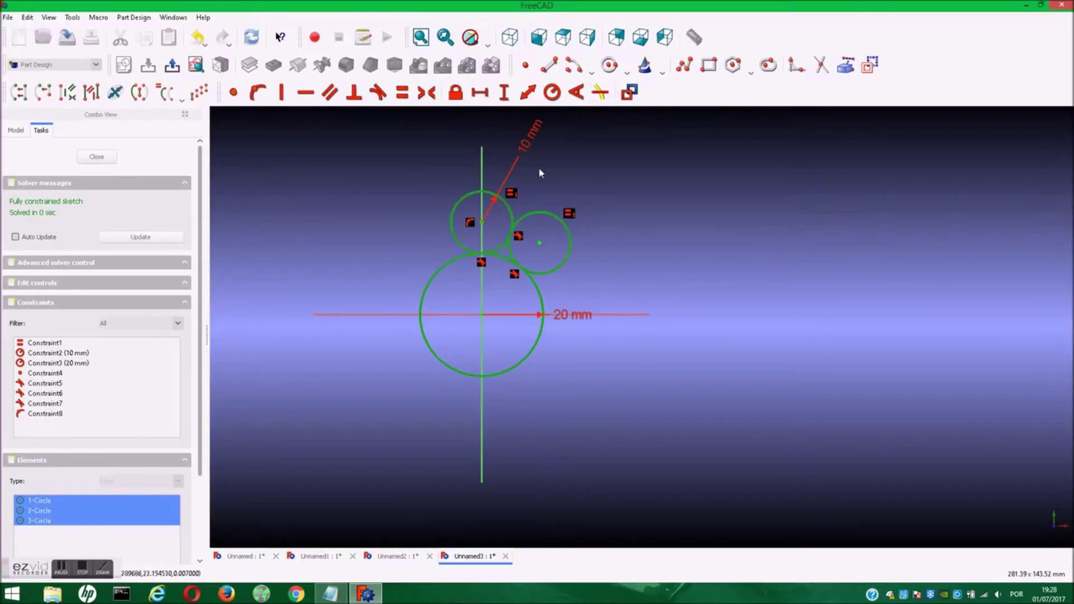
left_click(871, 65)
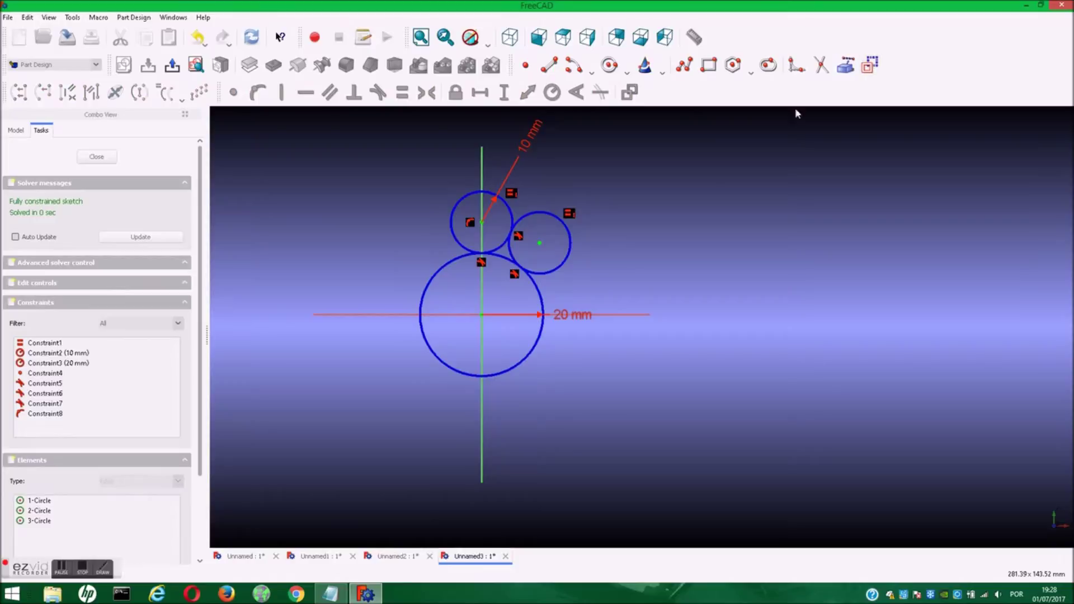
Draw a rectangle around the circles and make its top and right edges equal.
middle_click_drag(701, 246, 716, 271)
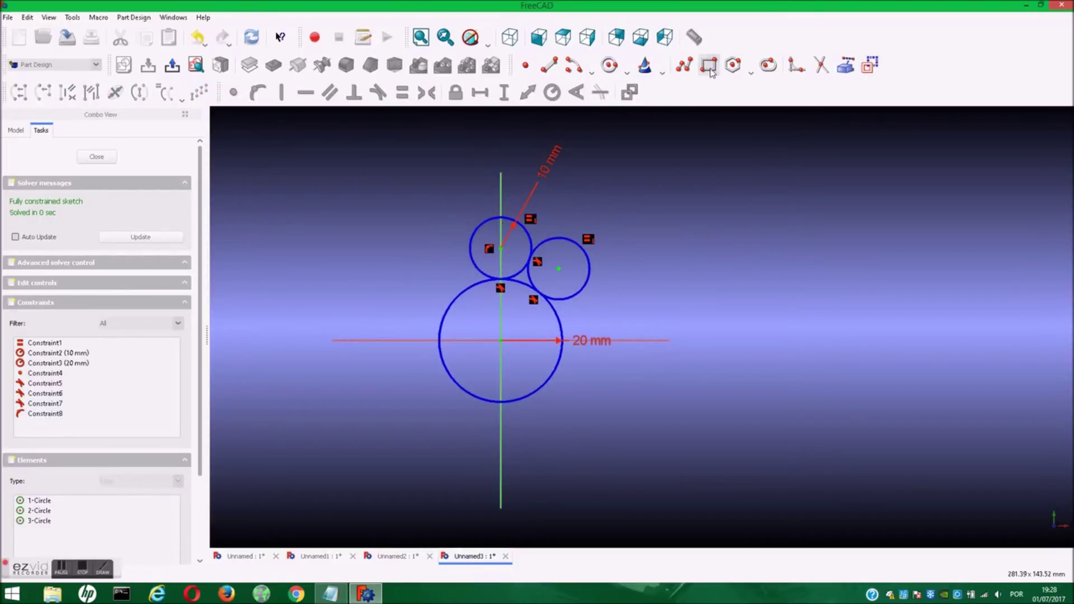
left_click(684, 64)
left_click(404, 220)
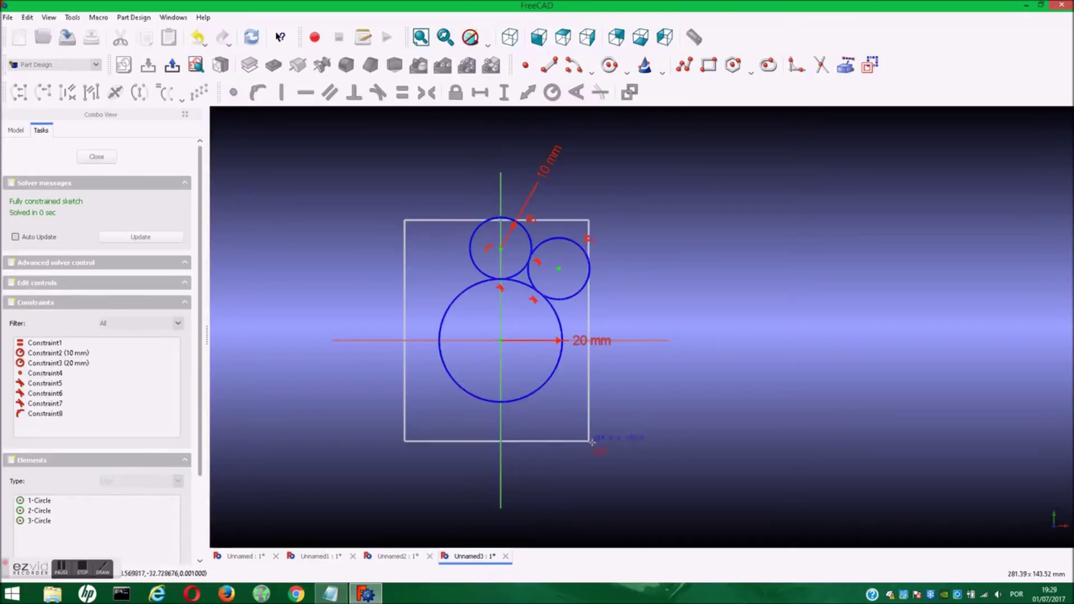
left_click(611, 412)
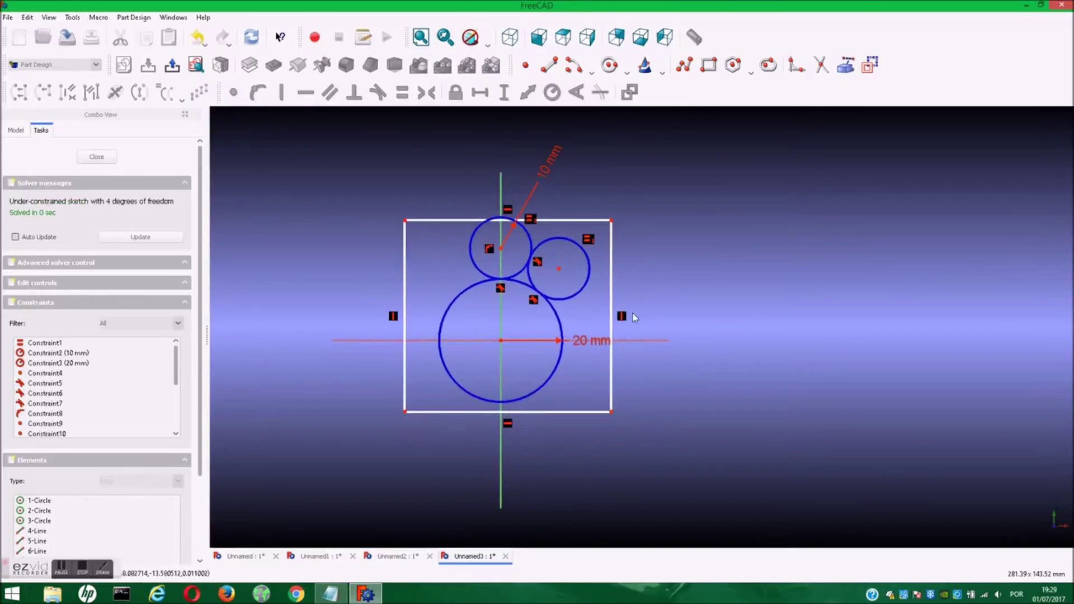
left_click(611, 283)
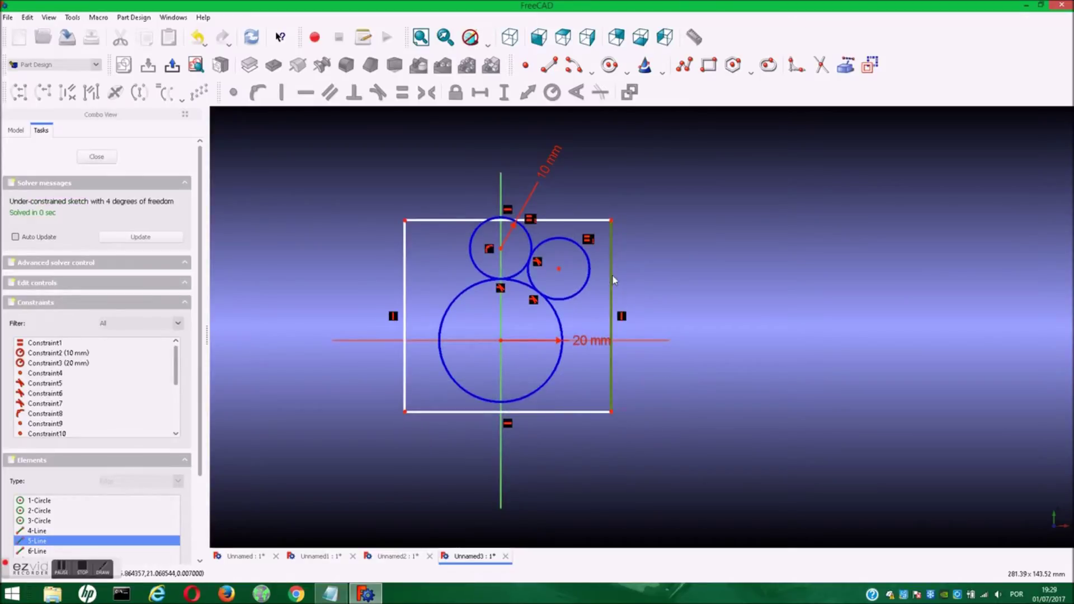
left_click(593, 220)
left_click(401, 92)
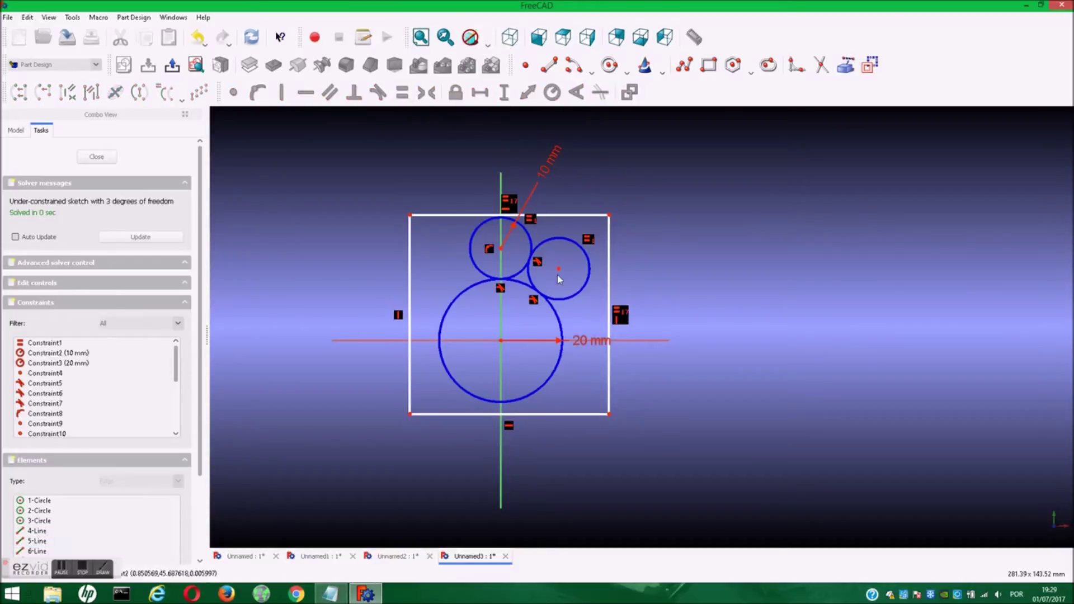
Set the right edge to 70 mm and the bottom corner 25 mm below the horizontal axis.
left_click(609, 283)
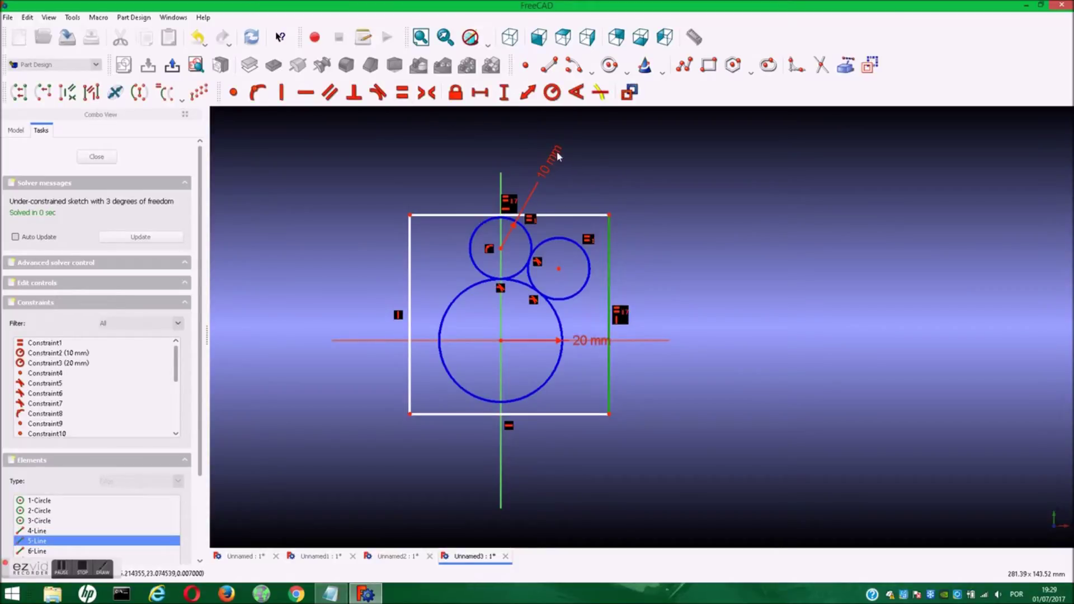
left_click(504, 92)
left_click_drag(520, 278, 504, 273)
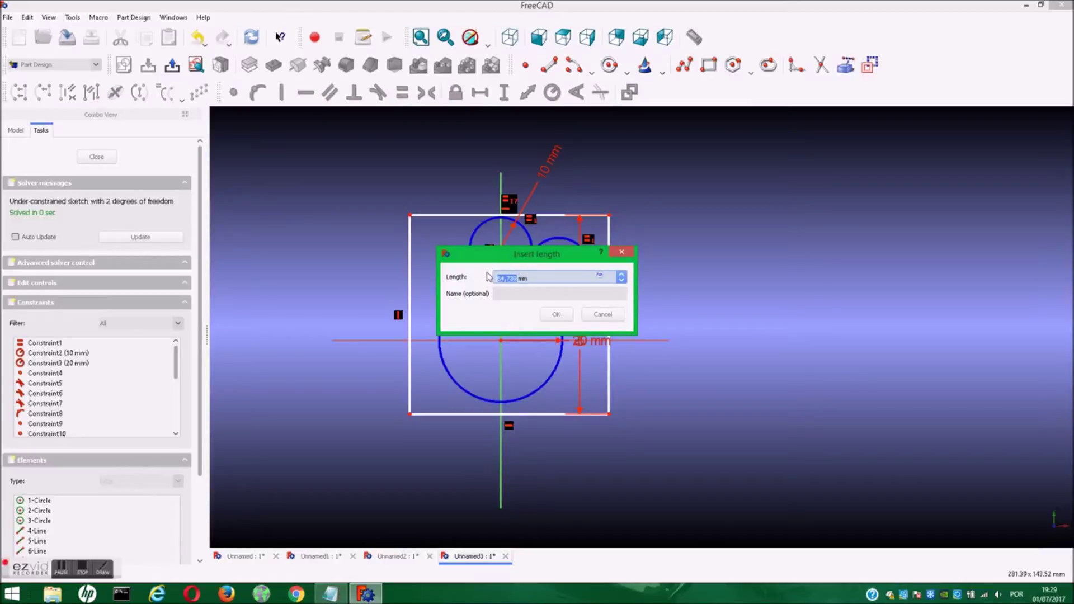
type("70")
left_click(556, 314)
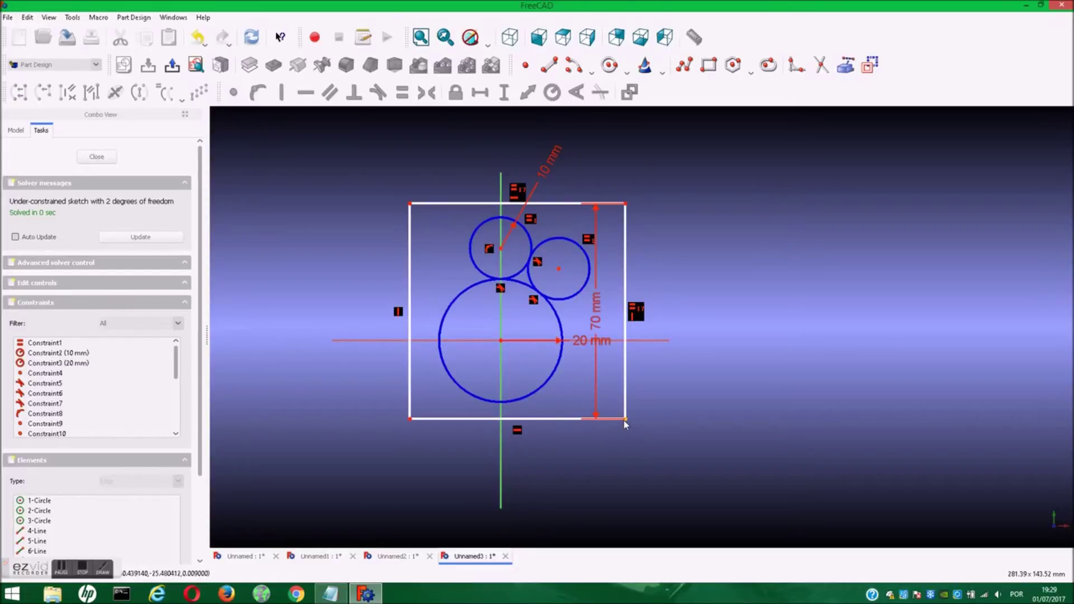
left_click(625, 419)
left_click(635, 341)
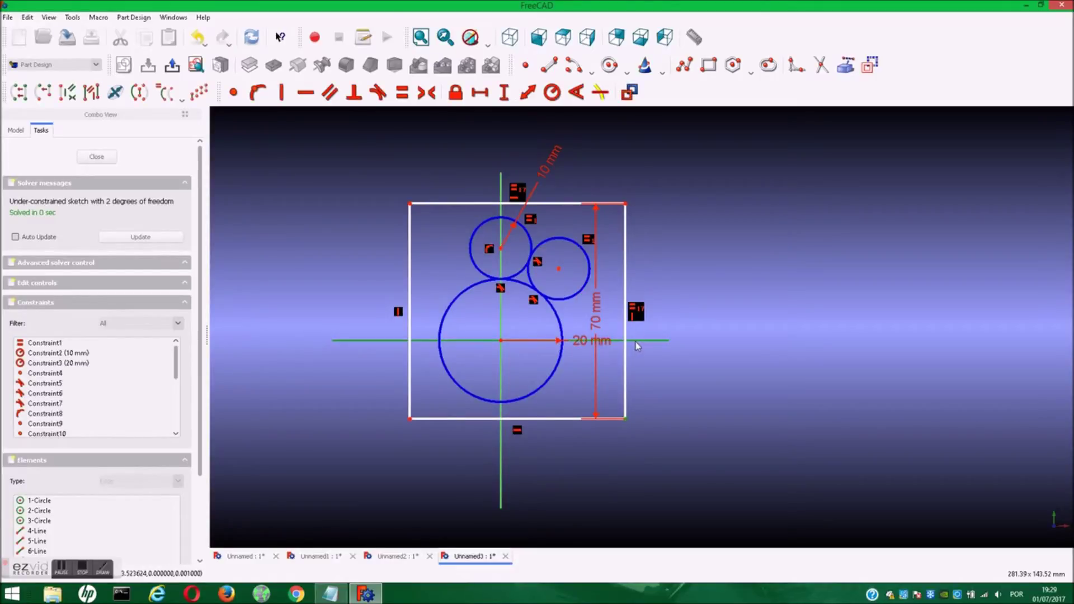
left_click(505, 93)
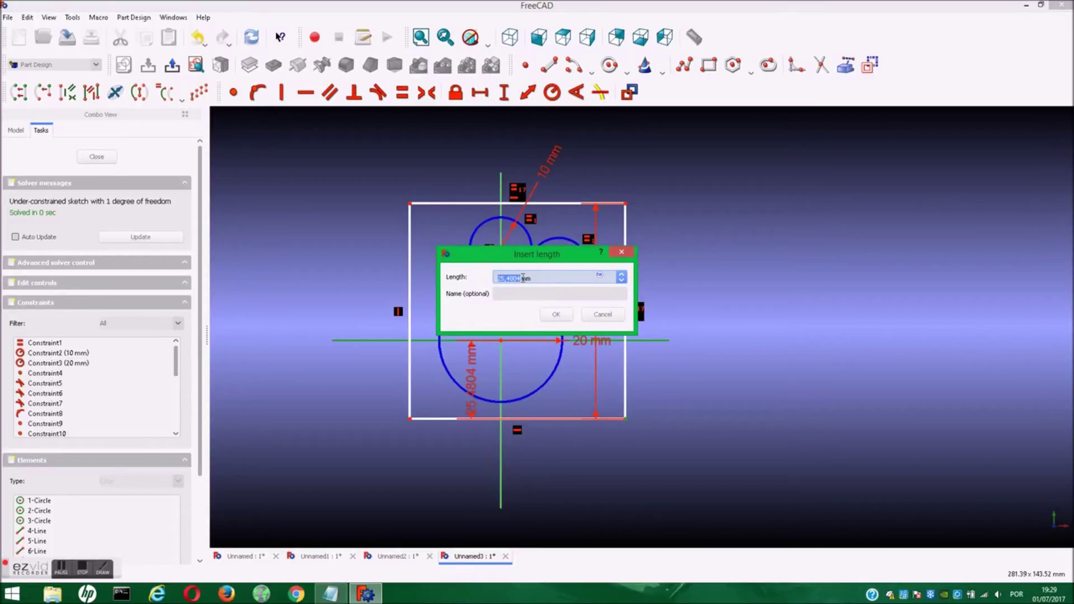
type("2")
key("Return")
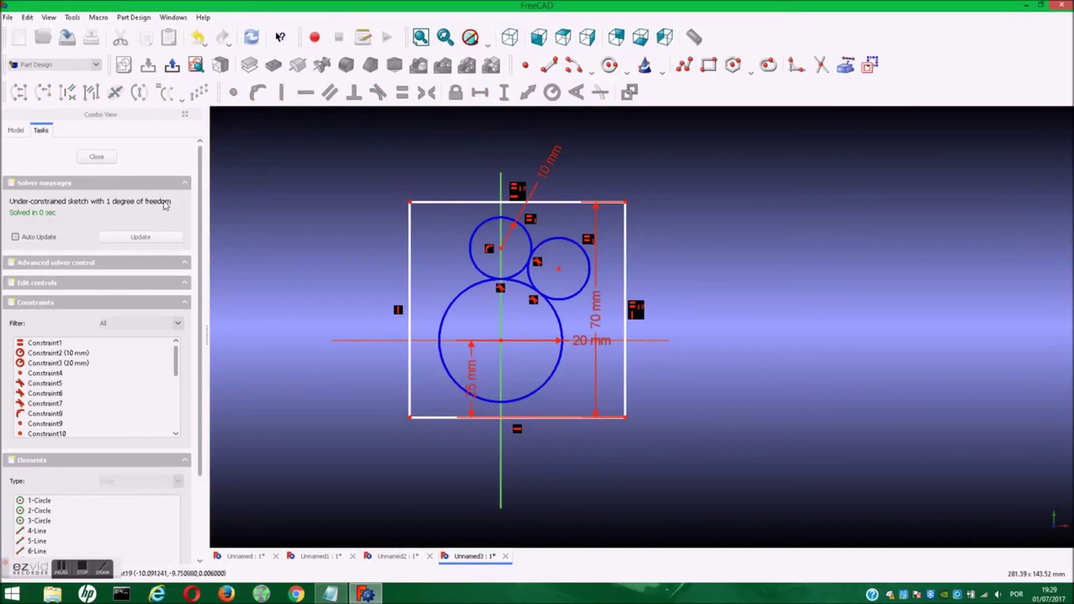
Make the square symmetric about the vertical axis.
left_click_drag(475, 203, 455, 203)
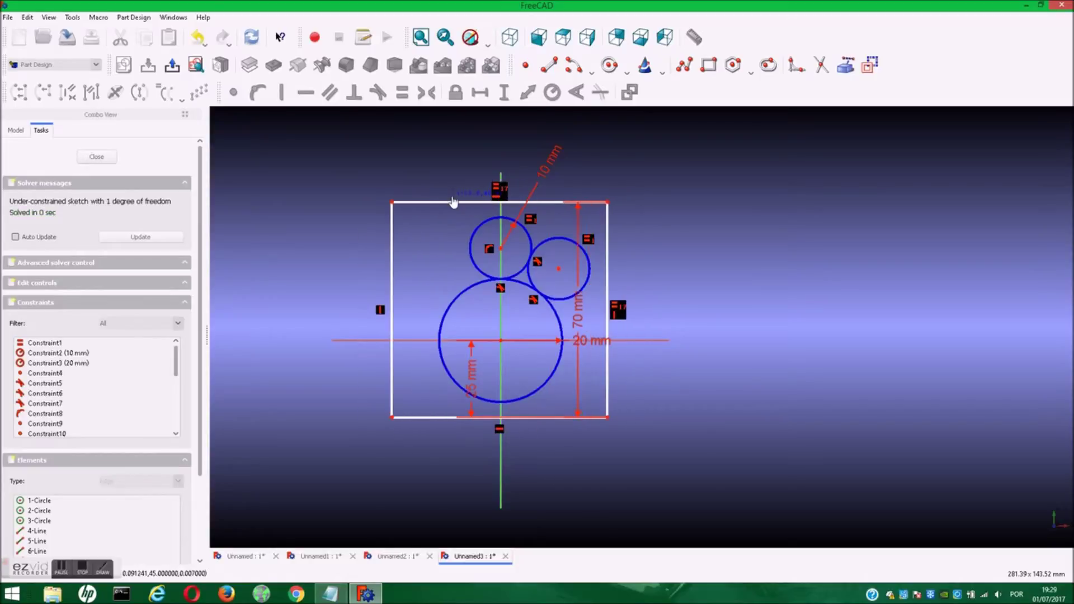
left_click(392, 202)
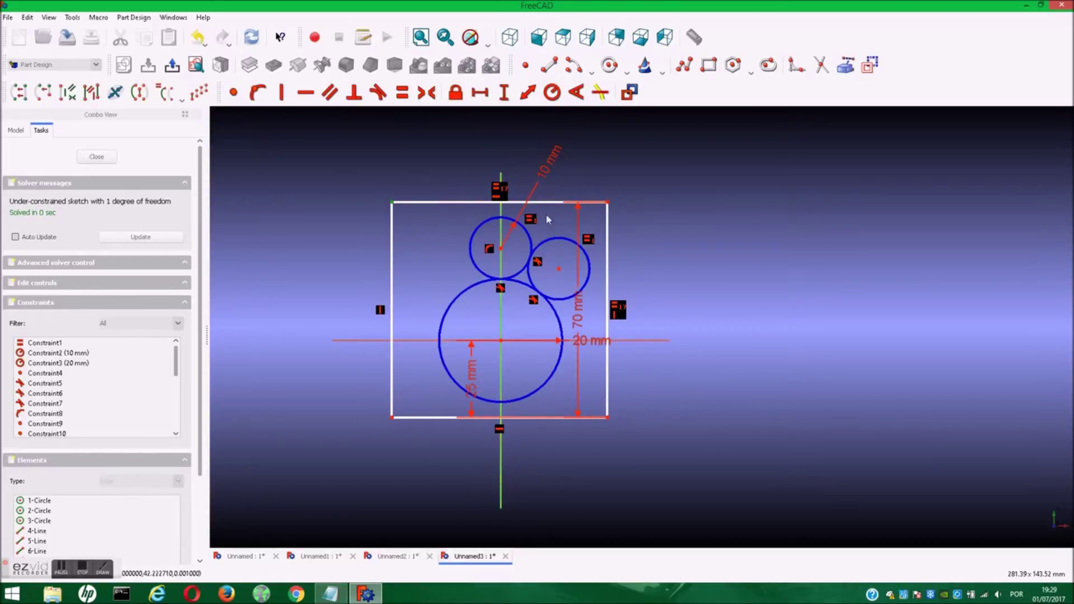
left_click(502, 174)
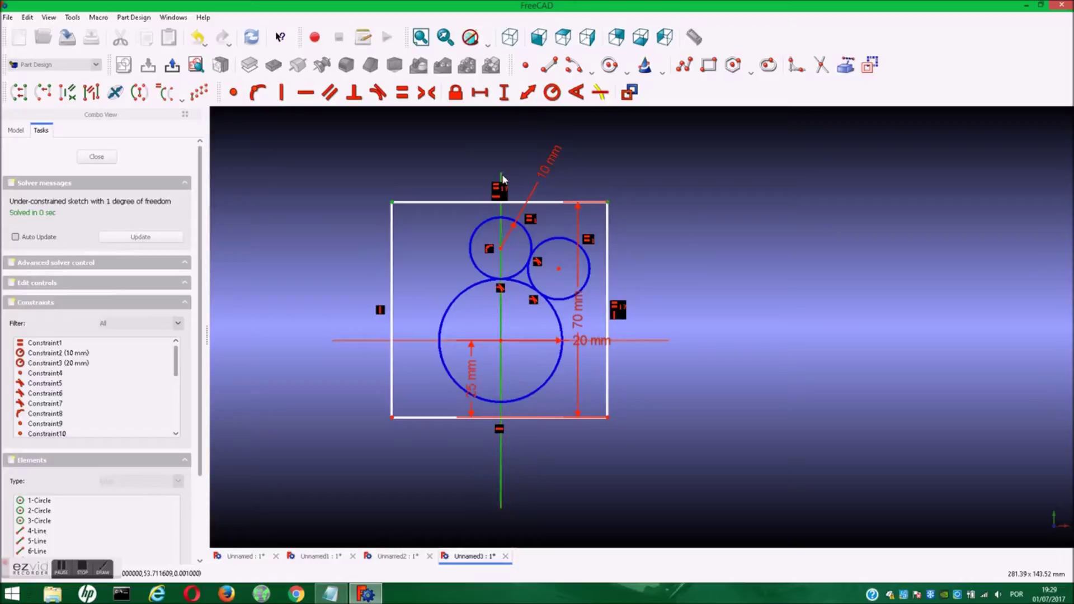
left_click(427, 92)
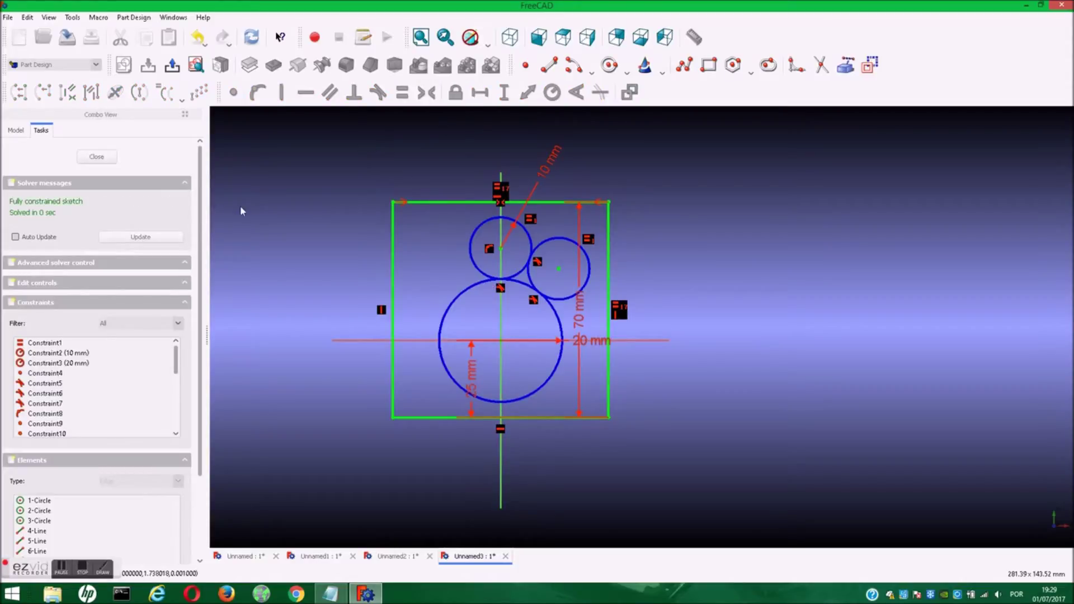
Draw three small hole circles inside the square.
left_click(609, 65)
left_click(513, 247)
left_click(563, 278)
left_click(523, 328)
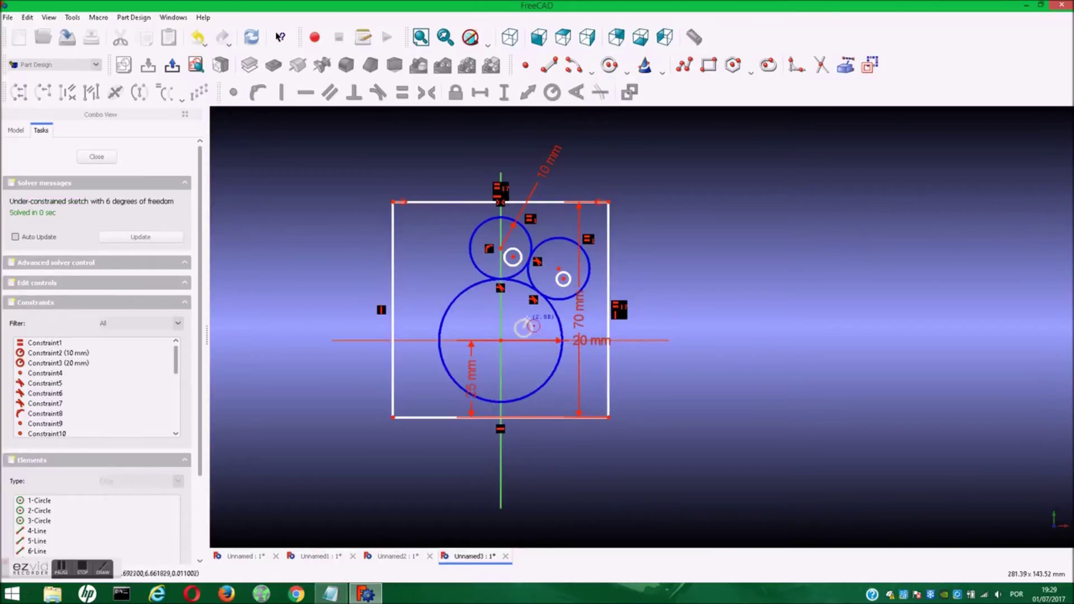
left_click(535, 330)
right_click(535, 330)
Make the three hole circles equal with a 5.1 mm radius.
left_click(536, 330)
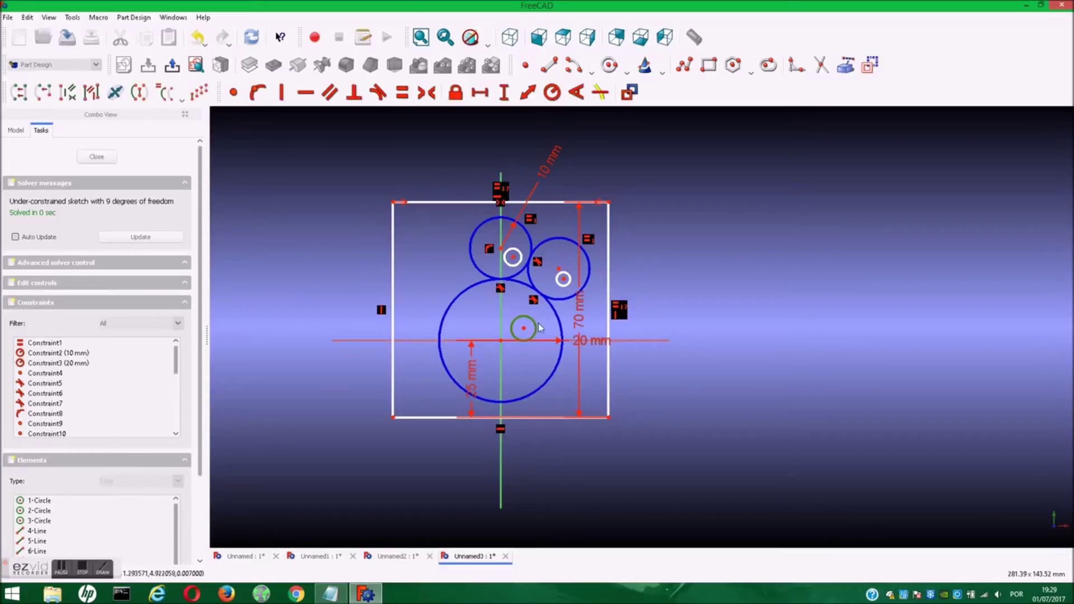
left_click(568, 283)
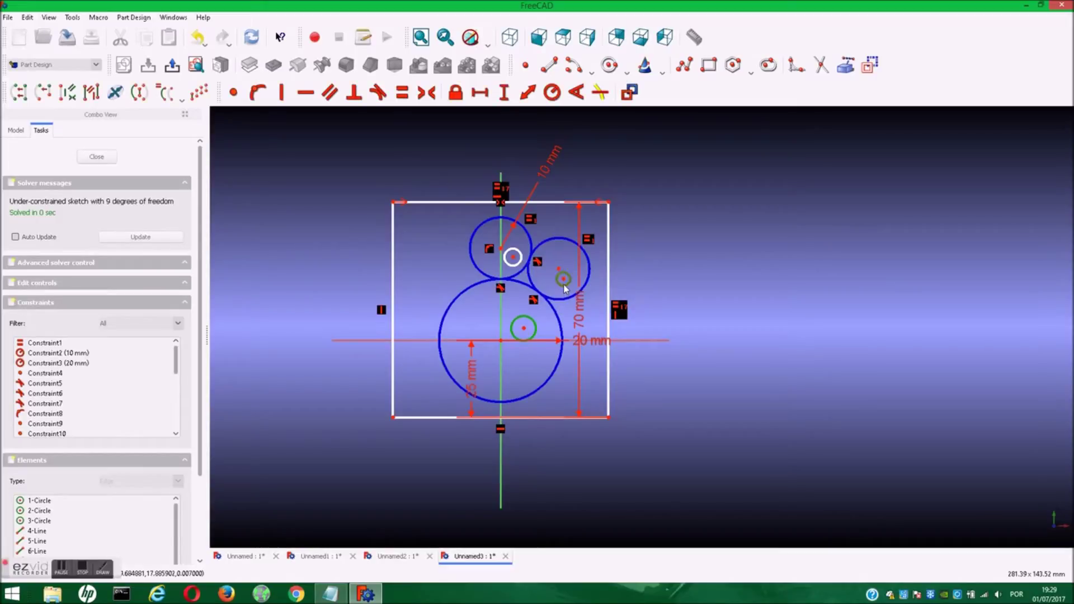
left_click(516, 265)
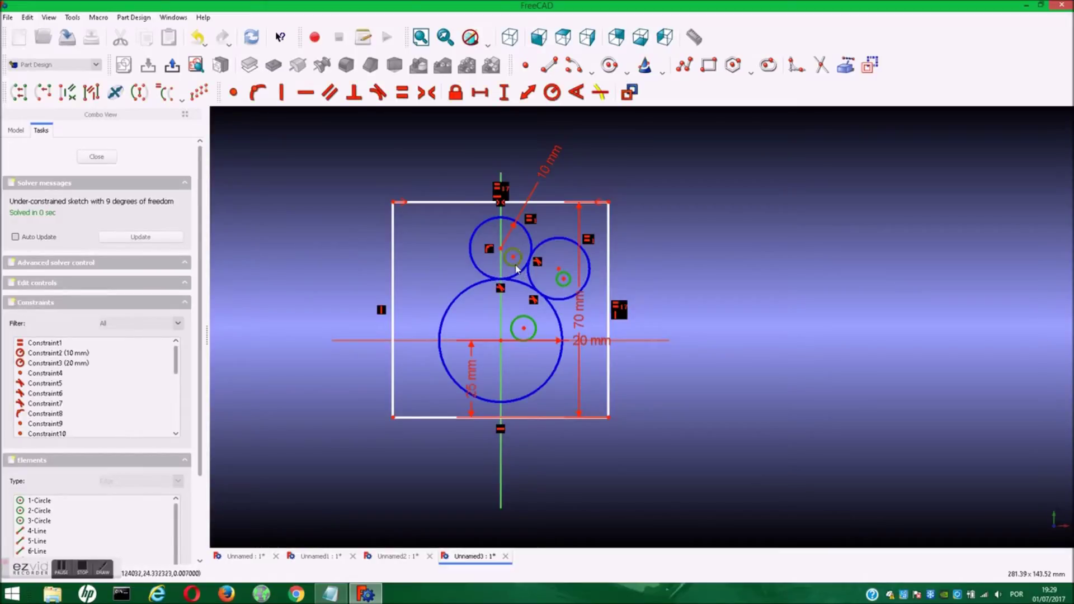
left_click(552, 93)
left_click(532, 311)
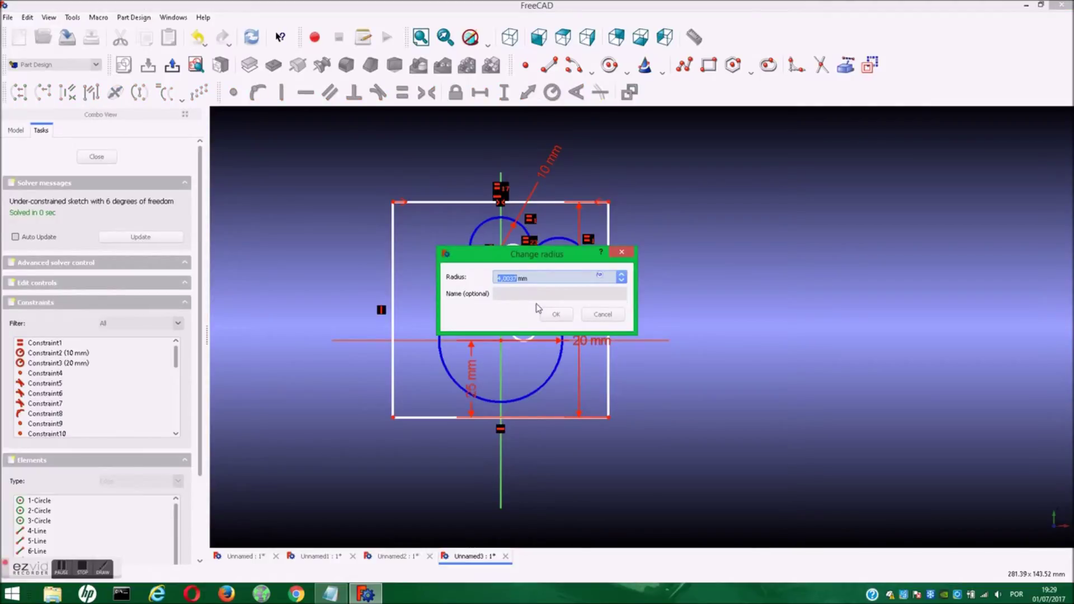
type("5.1")
key("Return")
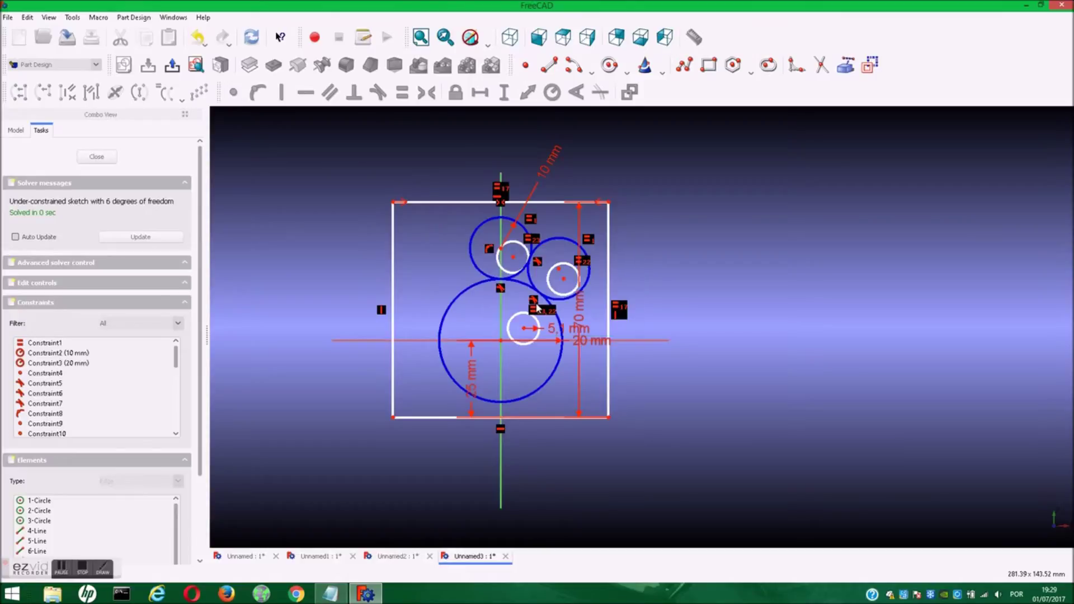
Centre each hole on the origin or its gear circle's centre point.
scroll(536, 307, "up", 2)
scroll(531, 314, "up", 1)
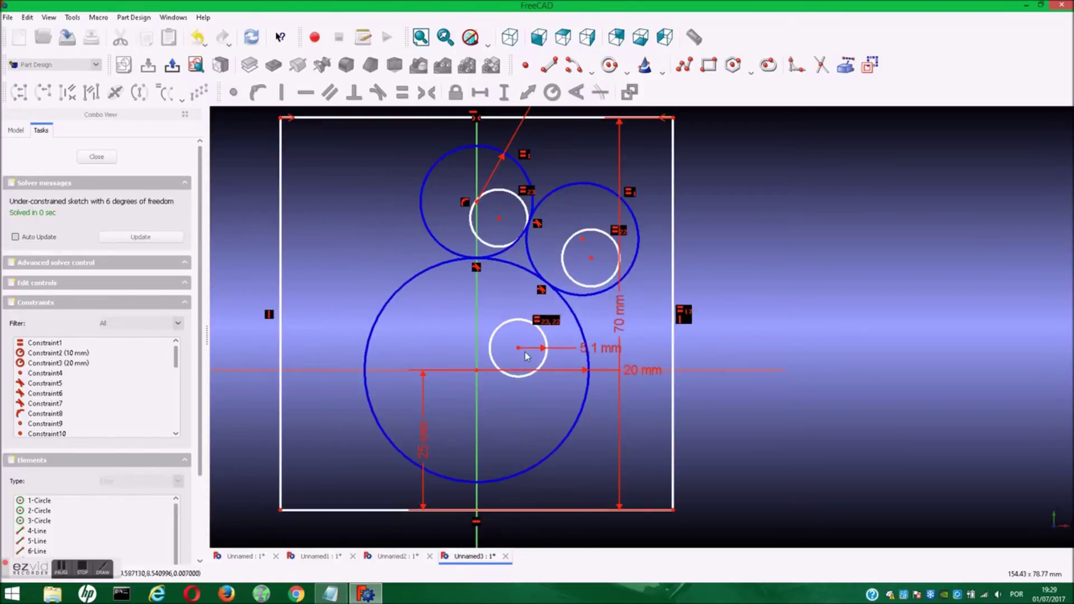
left_click(476, 371)
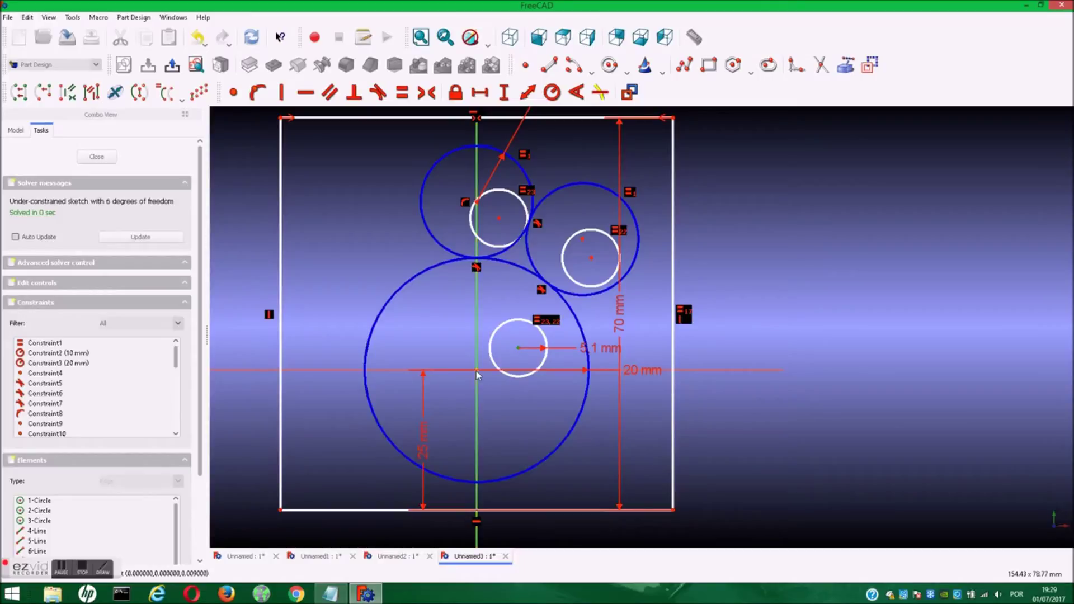
left_click(234, 92)
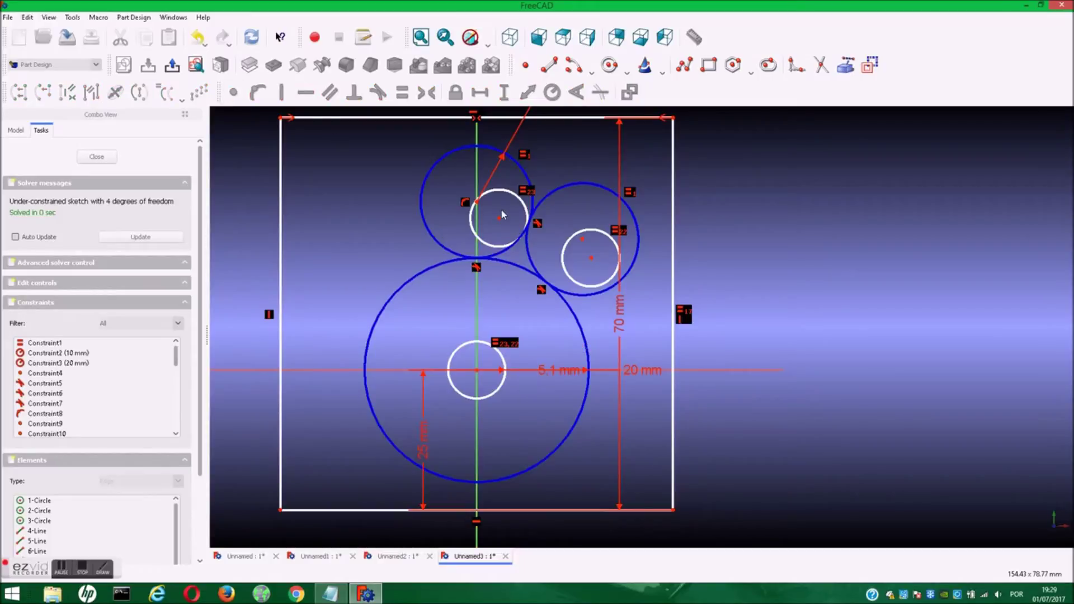
left_click(477, 203)
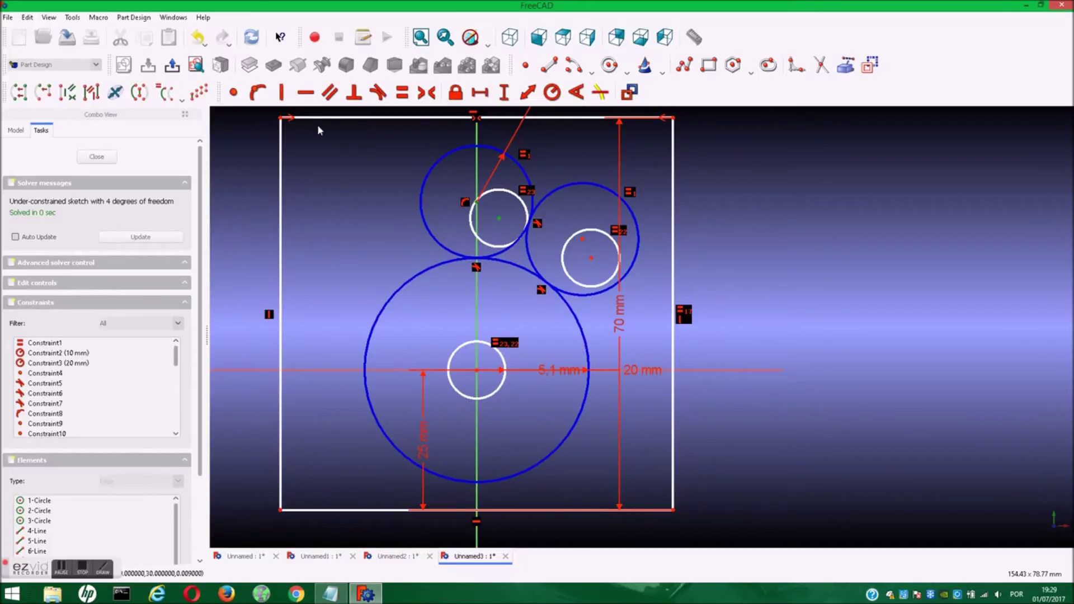
left_click(234, 93)
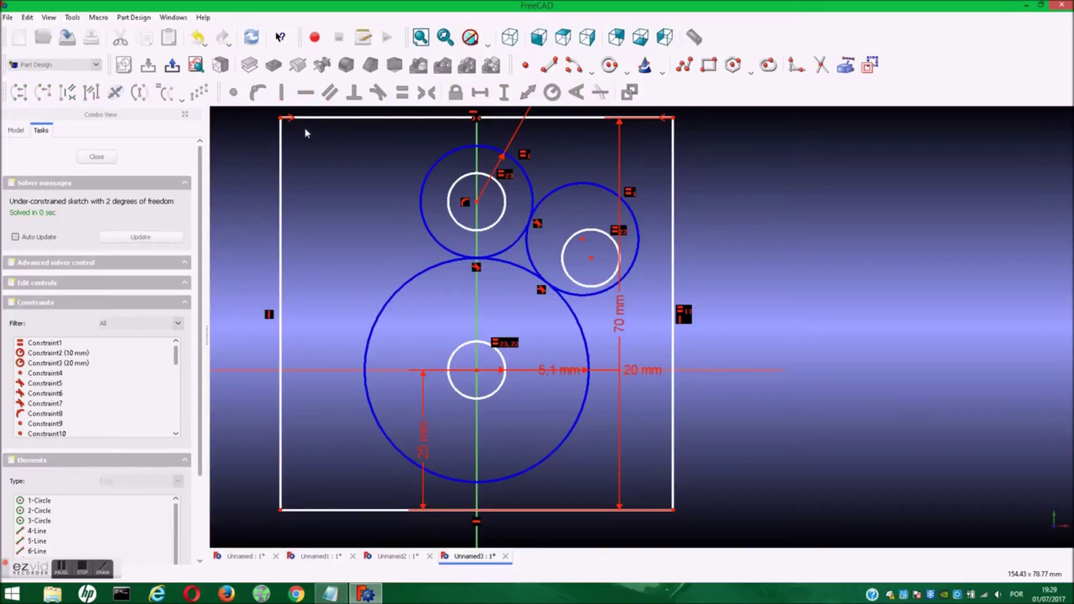
left_click(591, 260)
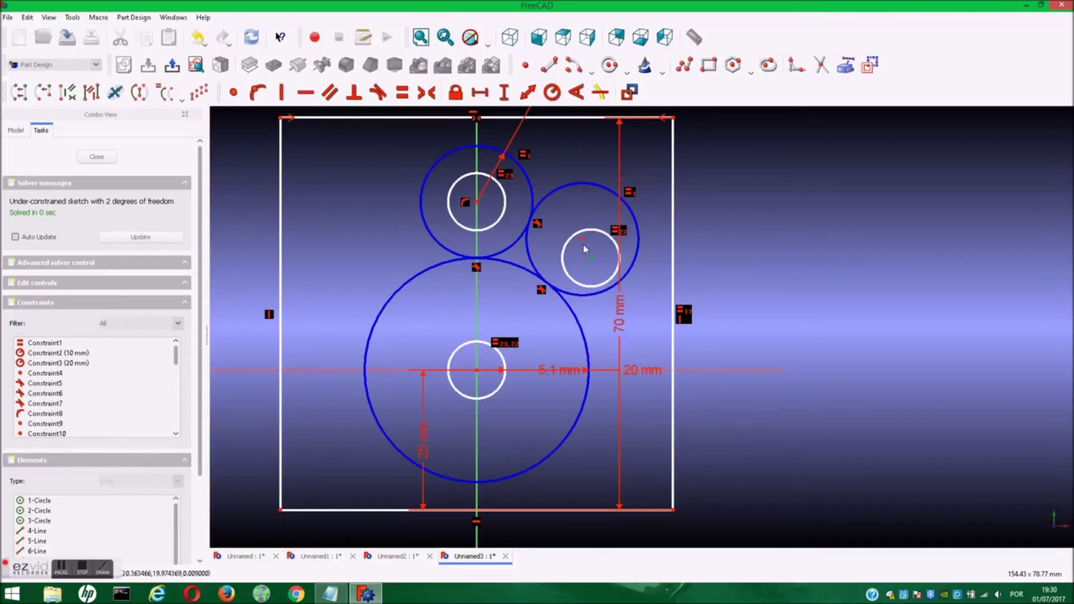
left_click(233, 92)
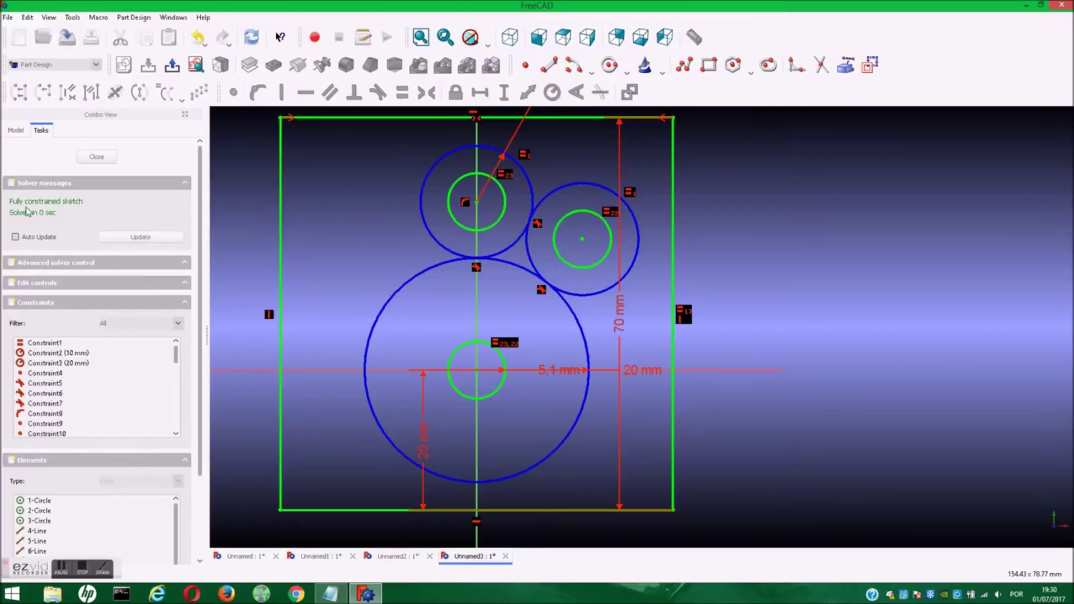
Close the sketch and pad it with a reduced length into a thin three-hole plate.
left_click(112, 162)
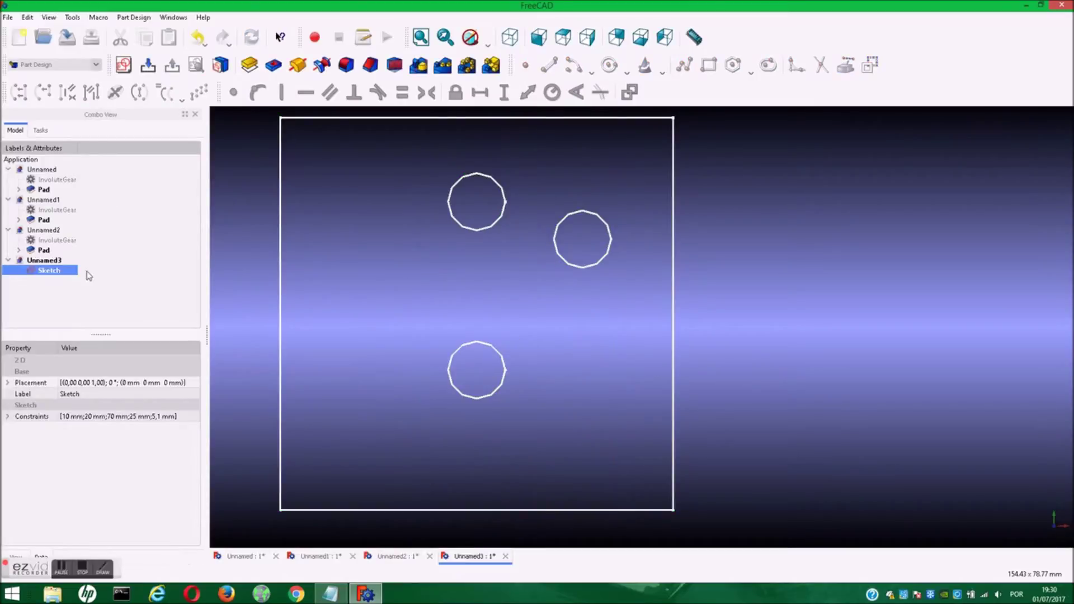
left_click(249, 65)
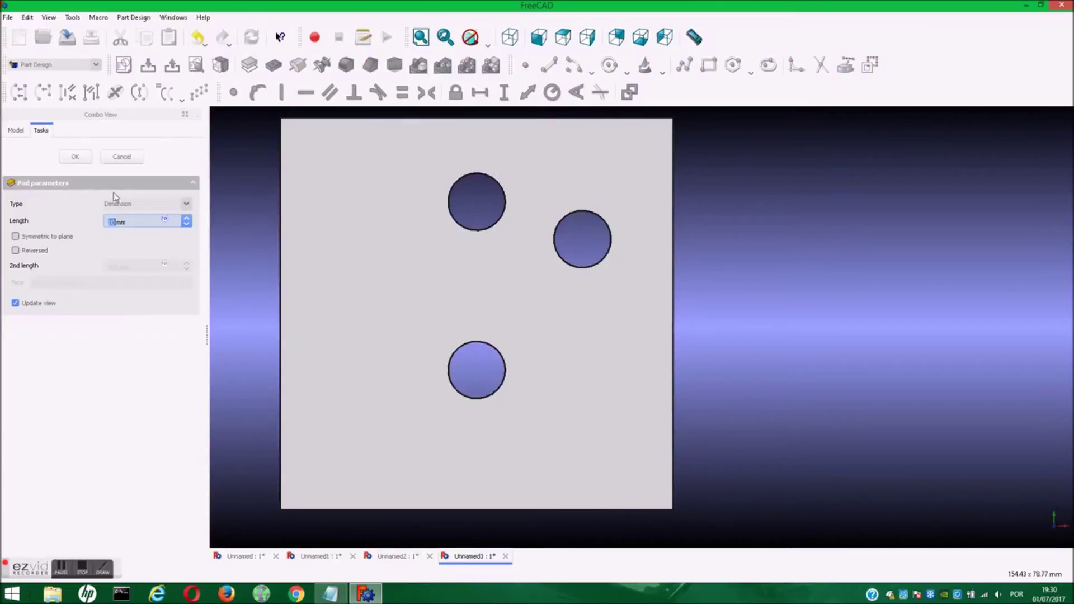
middle_click_drag(247, 232, 391, 263)
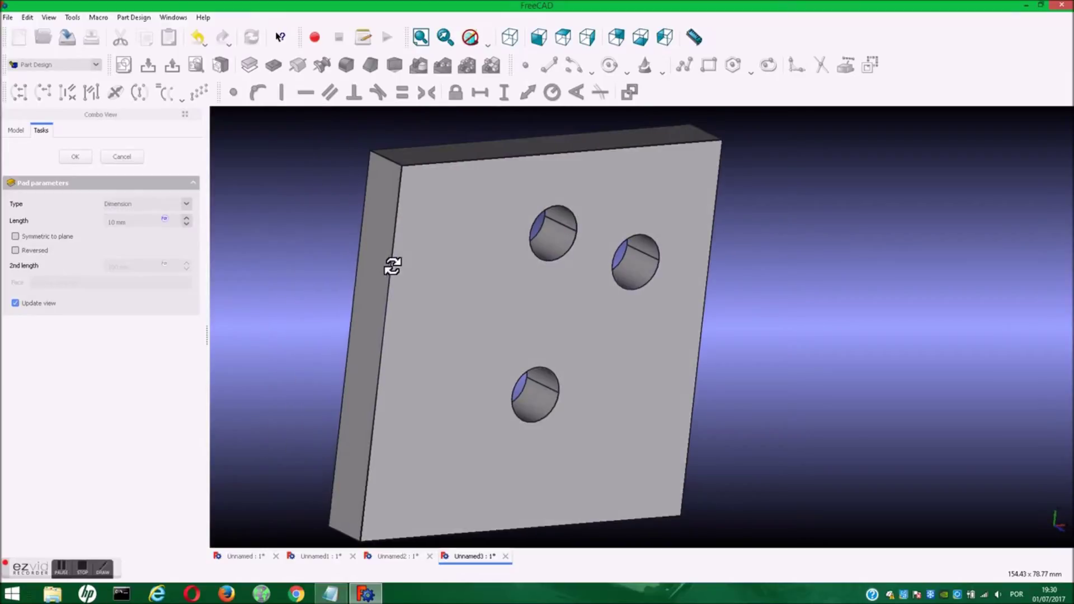
left_click(187, 224)
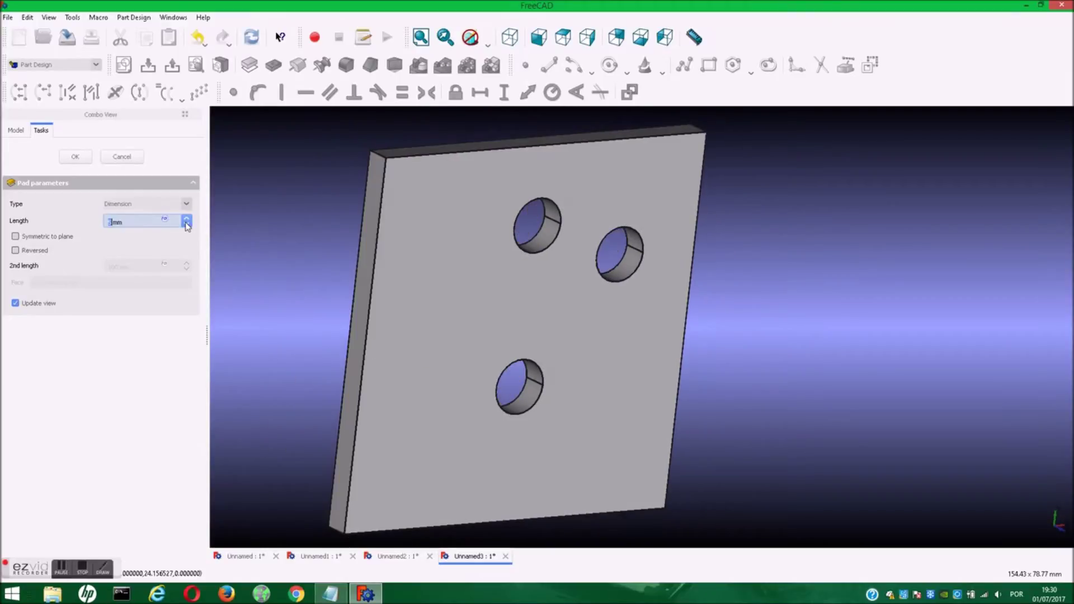
left_click(75, 157)
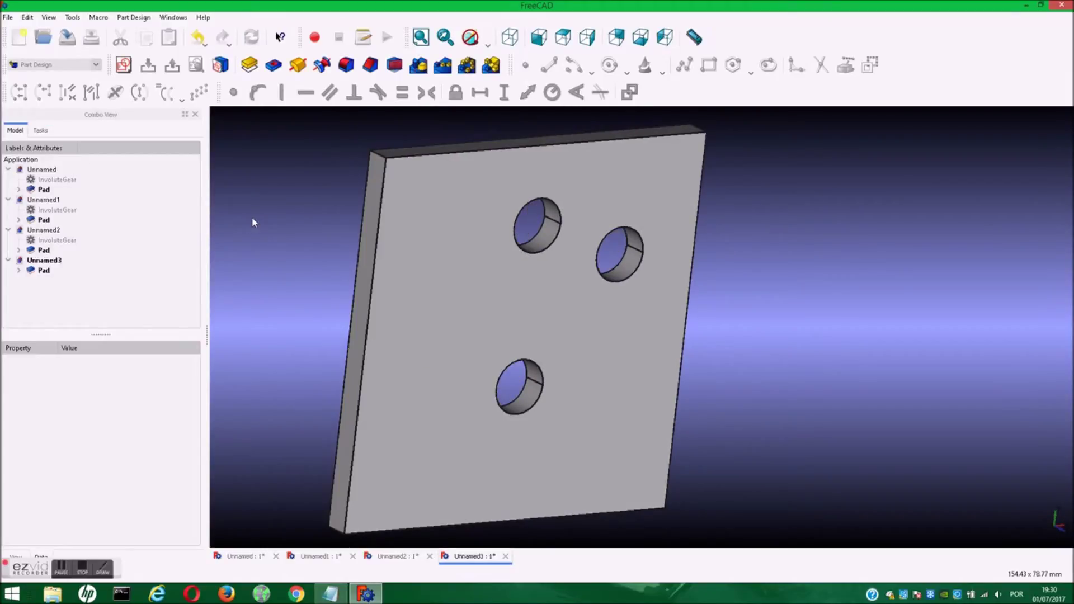
scroll(254, 217, "down", 2)
scroll(257, 221, "down", 1)
middle_click_drag(259, 221, 326, 225)
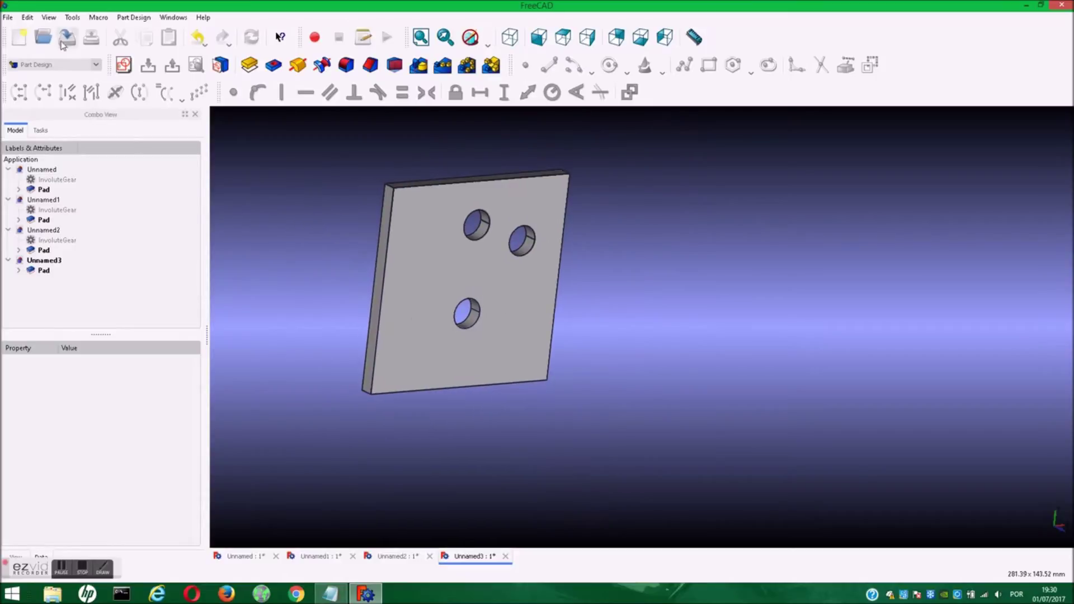
Create a new document, then make a Part simple copy of the first gear's Pad.
left_click(21, 36)
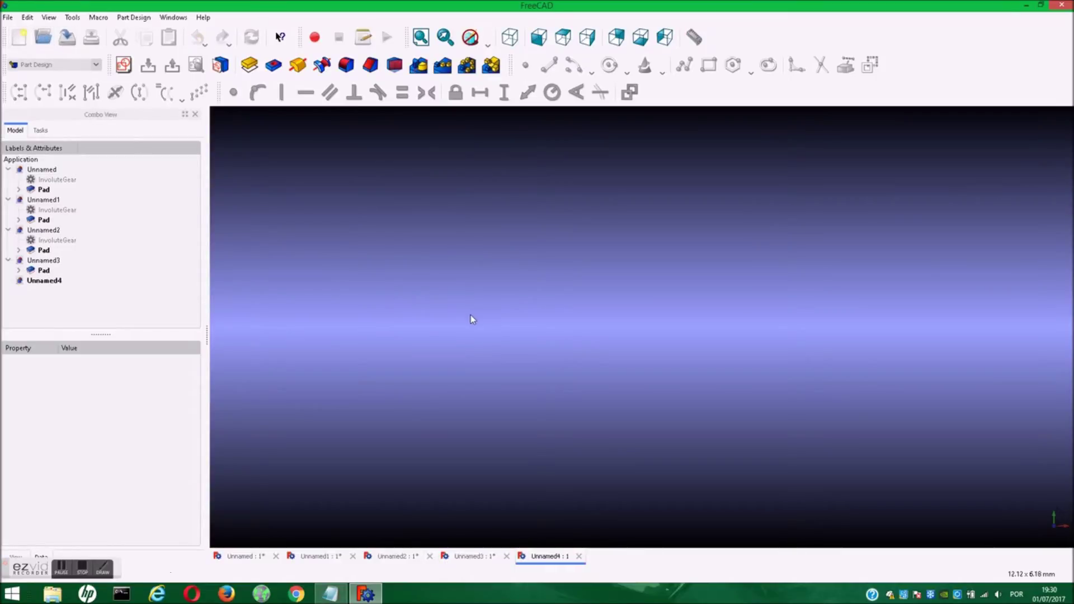
left_click(44, 190)
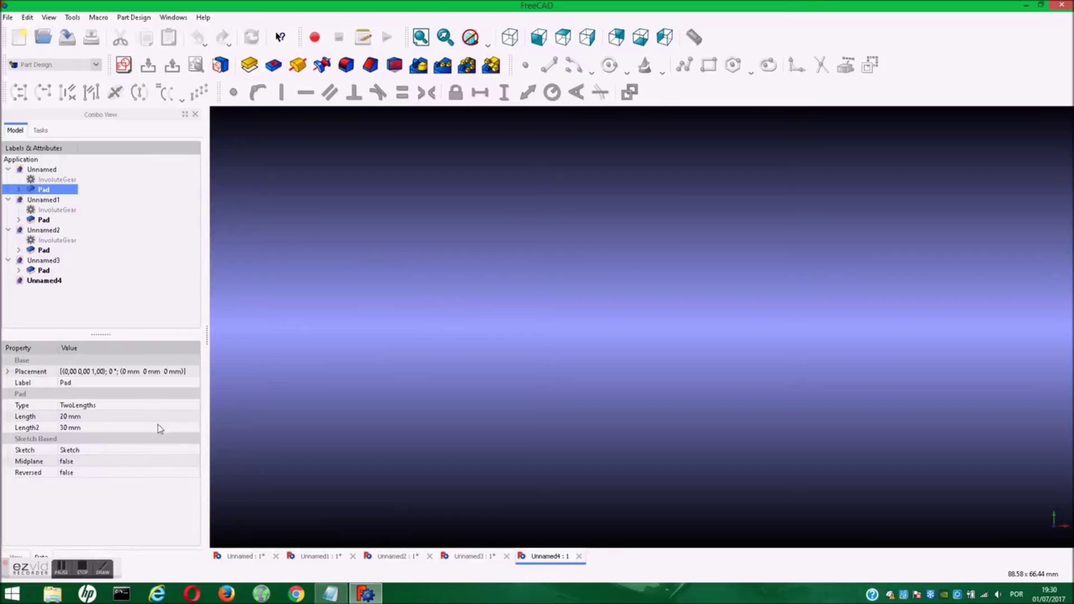
left_click(256, 557)
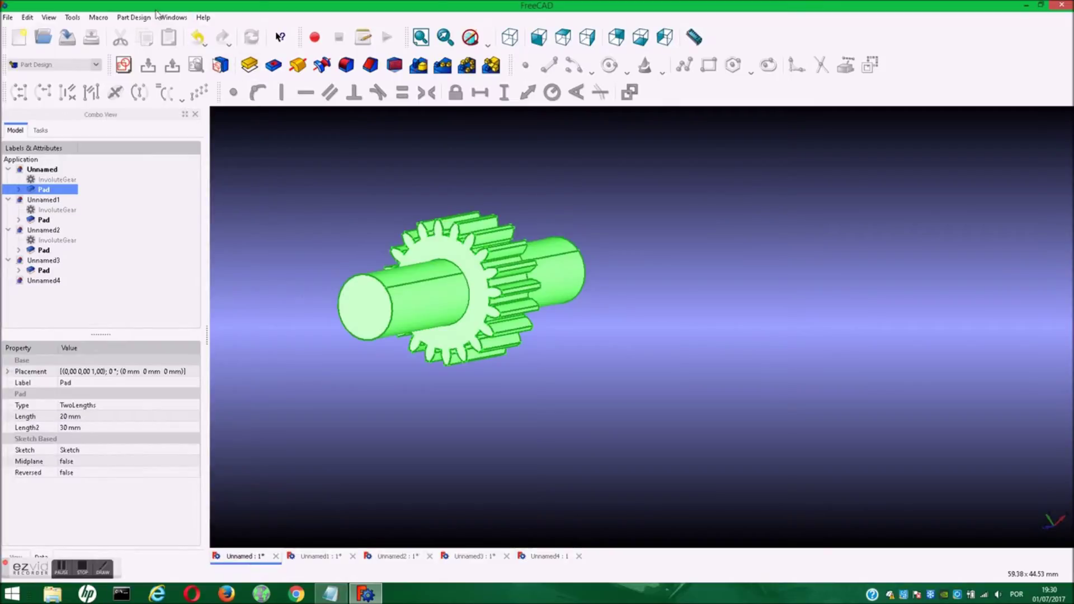
left_click(89, 66)
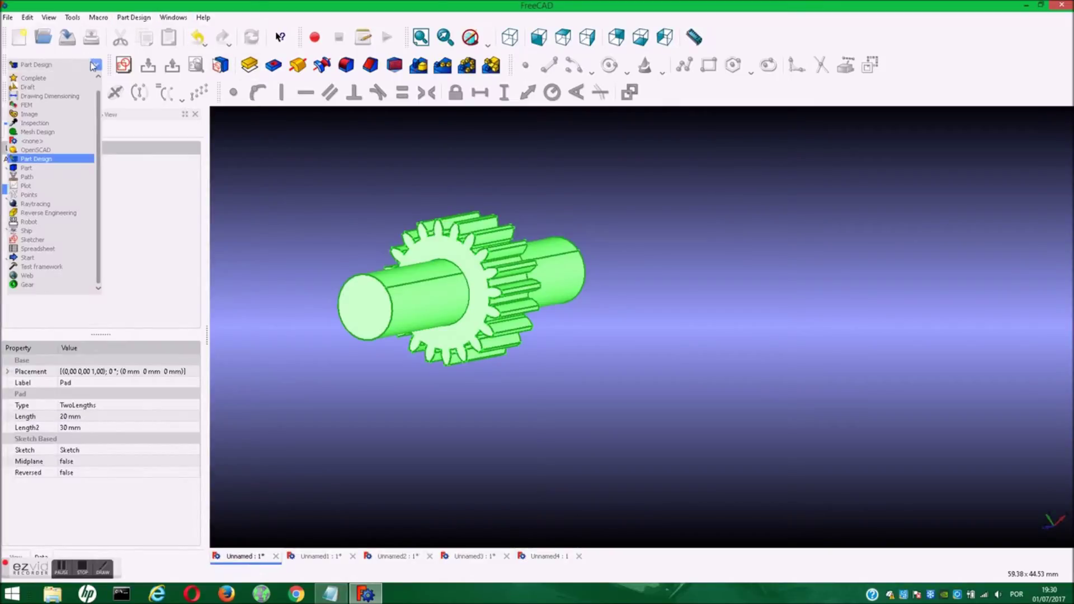
left_click(42, 170)
left_click(253, 192)
left_click(39, 177)
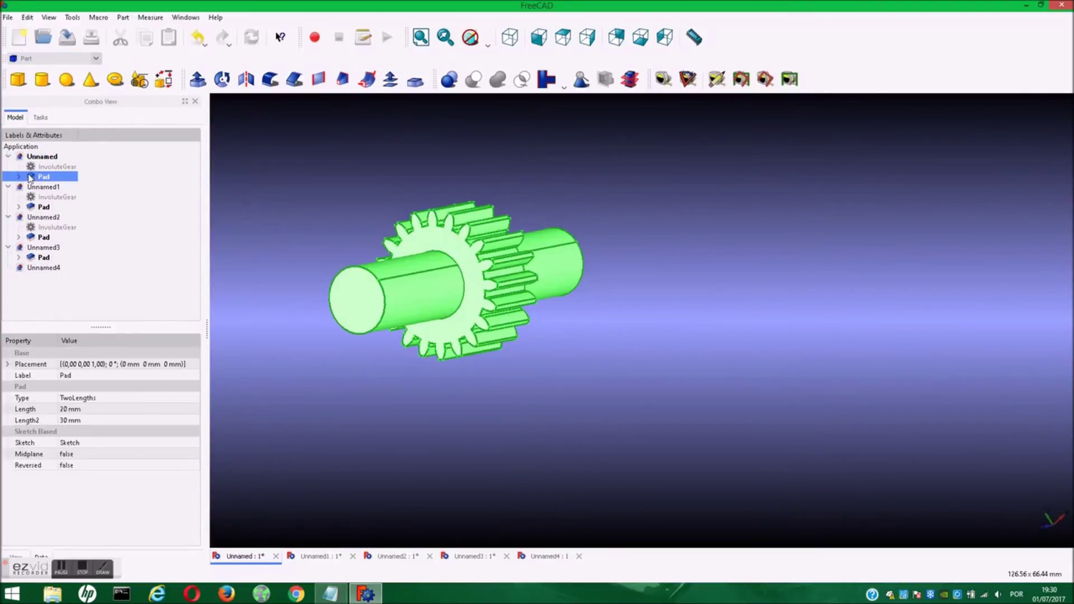
left_click(123, 18)
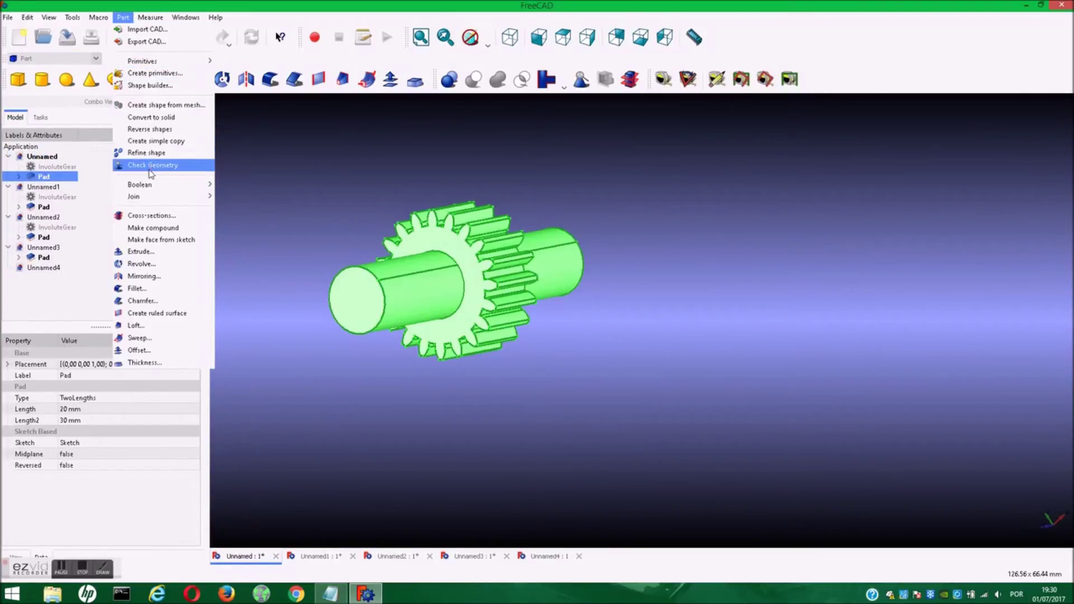
left_click(148, 142)
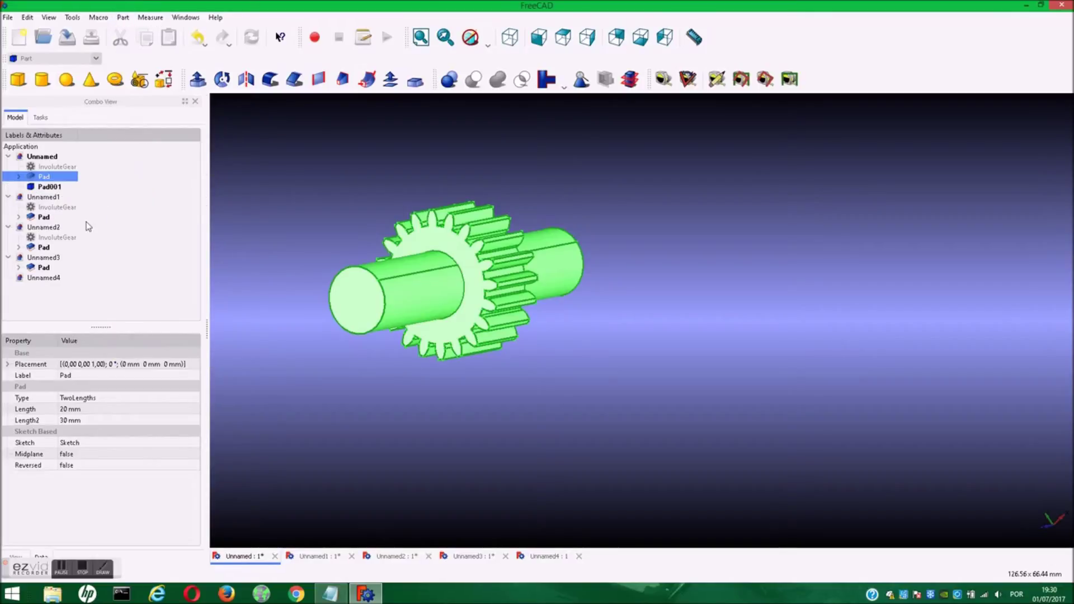
Make a simple copy of the second gear's Pad.
left_click(44, 217)
left_click(123, 17)
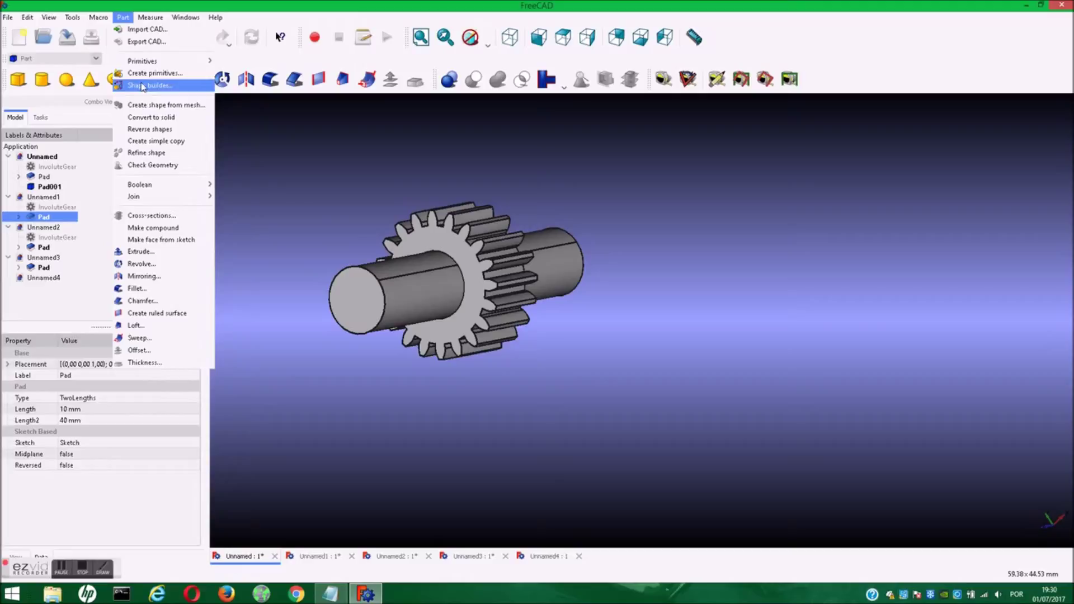
left_click(327, 555)
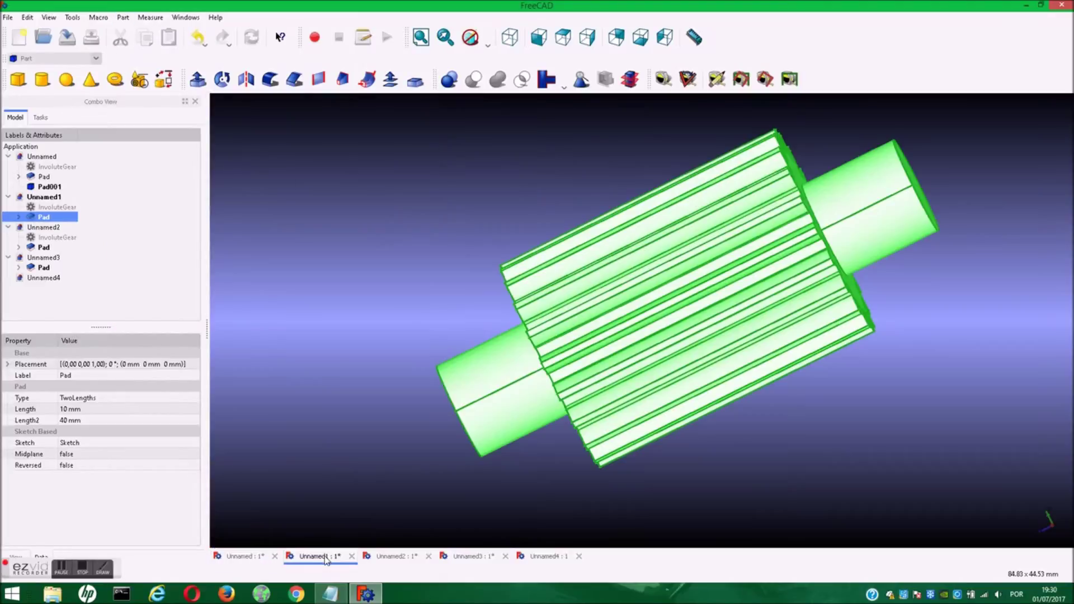
left_click(116, 17)
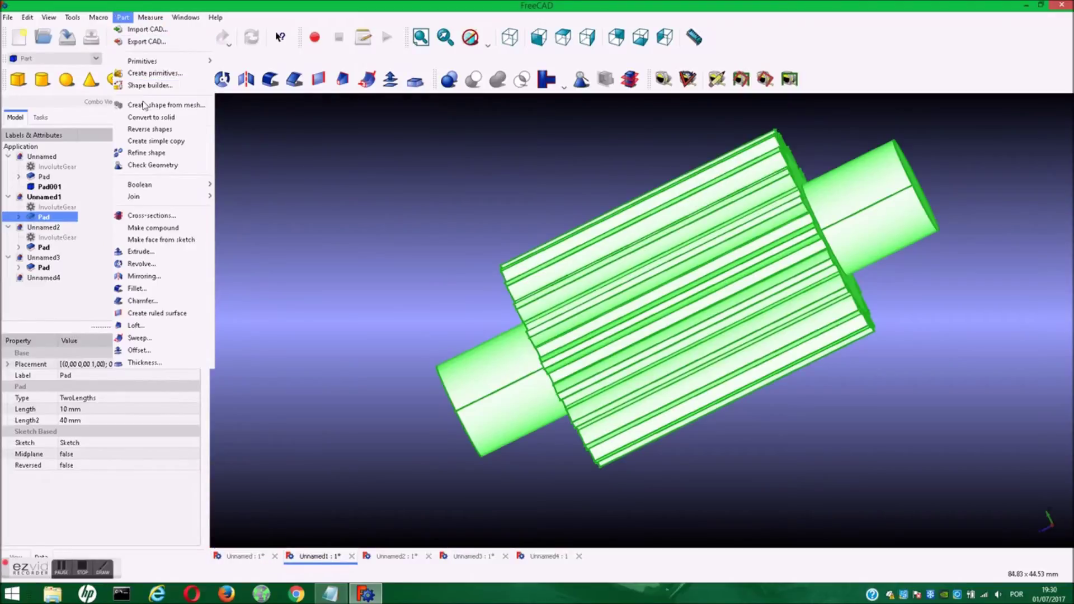
left_click(157, 141)
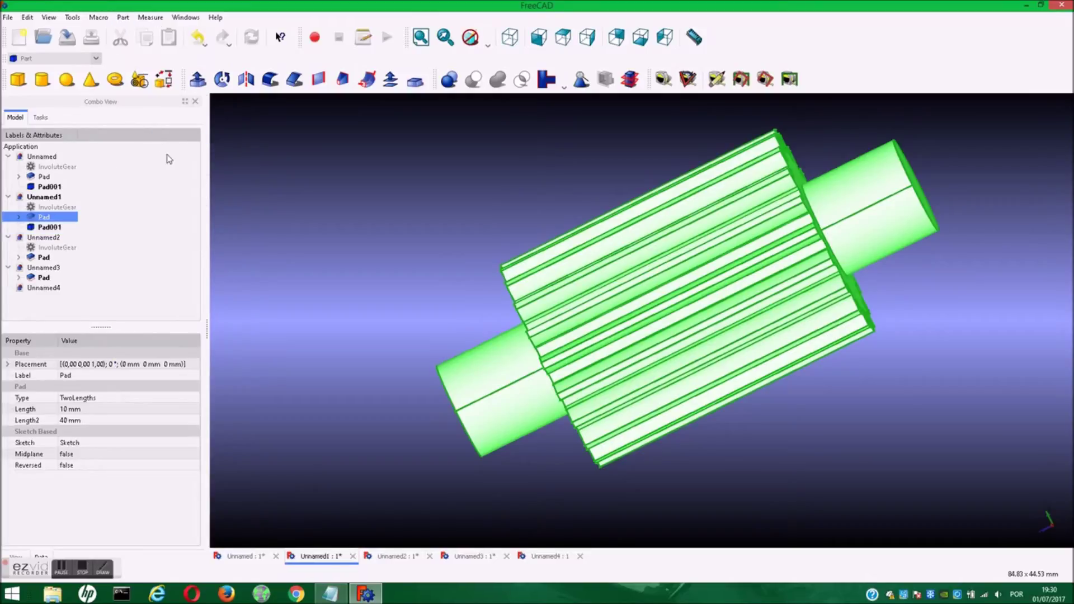
Make a simple copy of Unnamed2's gear Pad and bring up Unnamed3.
left_click(42, 257)
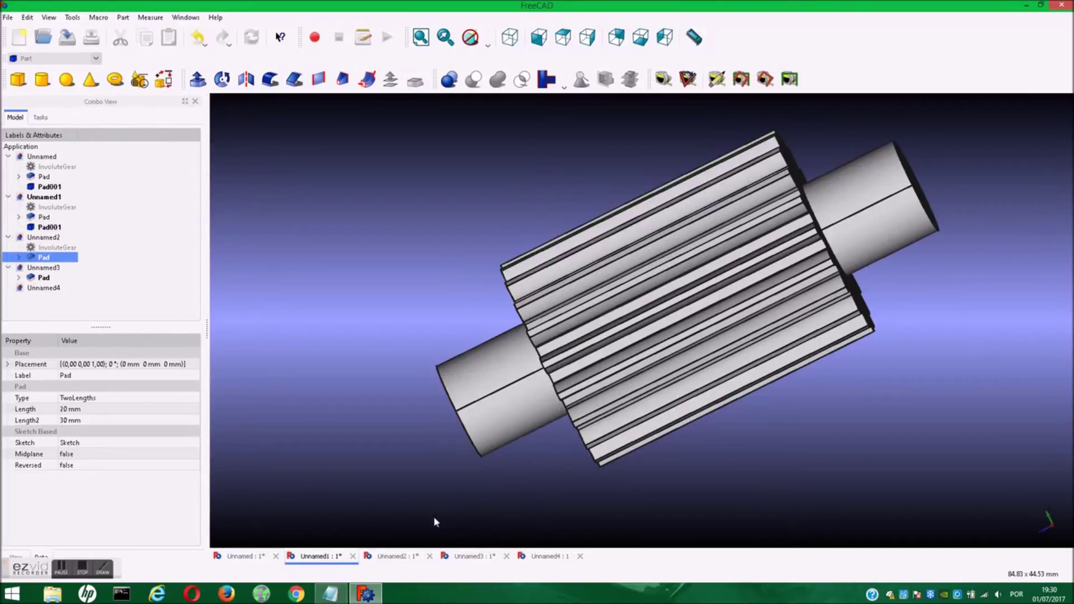
left_click(396, 556)
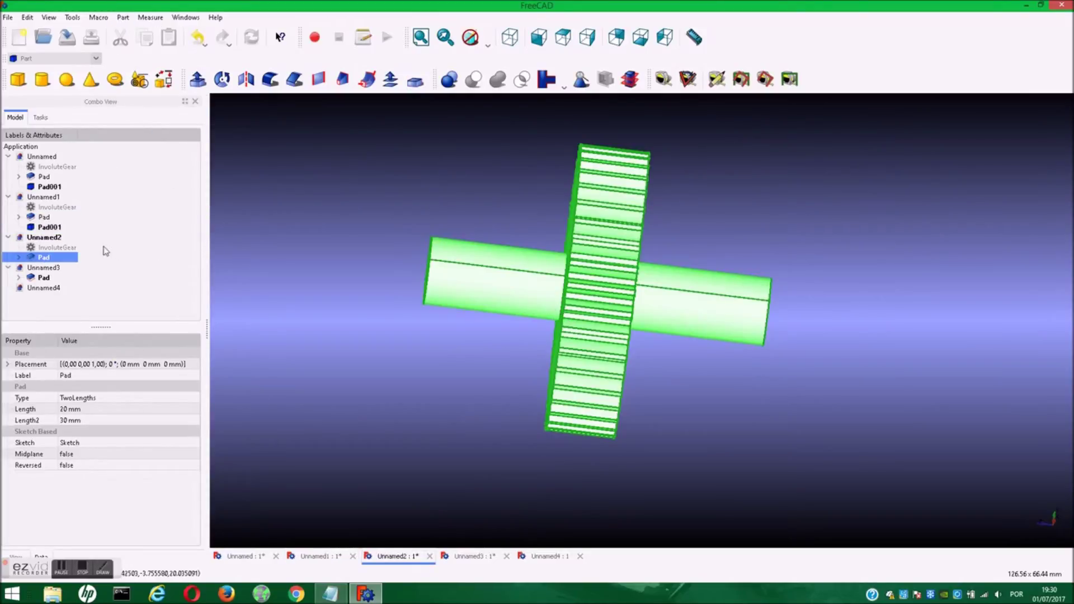
left_click(122, 18)
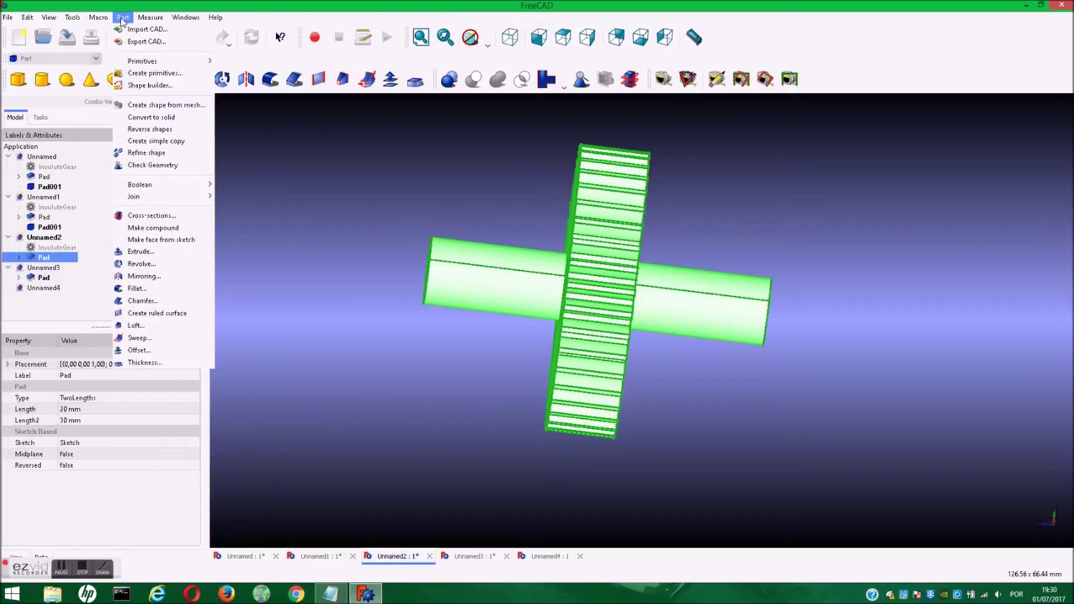
left_click(157, 141)
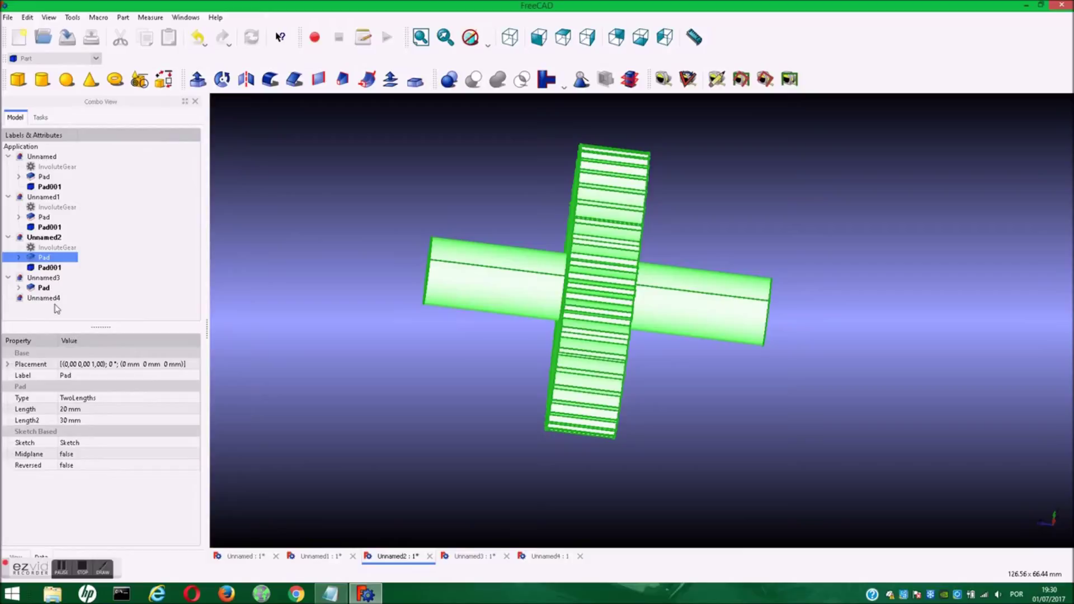
left_click(474, 556)
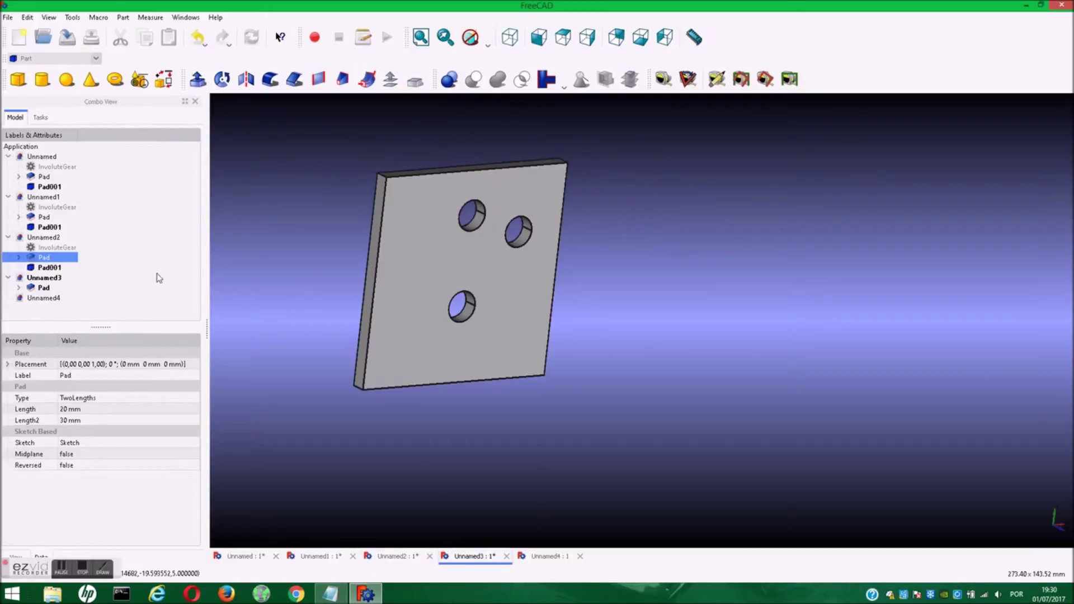
Make a simple copy of the plate Pad, copy Pad001, and switch to Unnamed4.
left_click(45, 289)
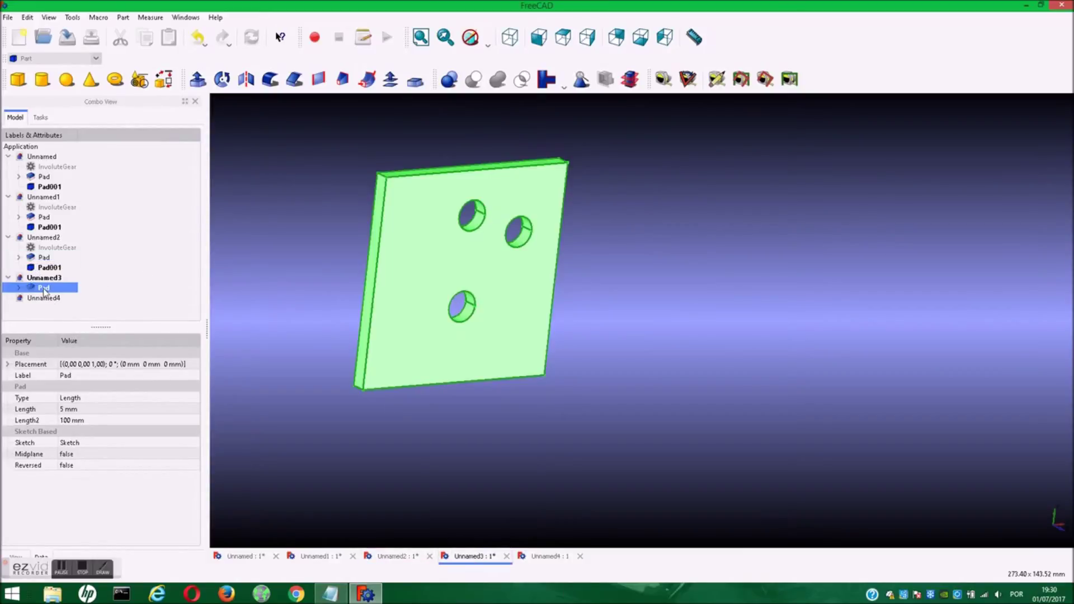
left_click(123, 17)
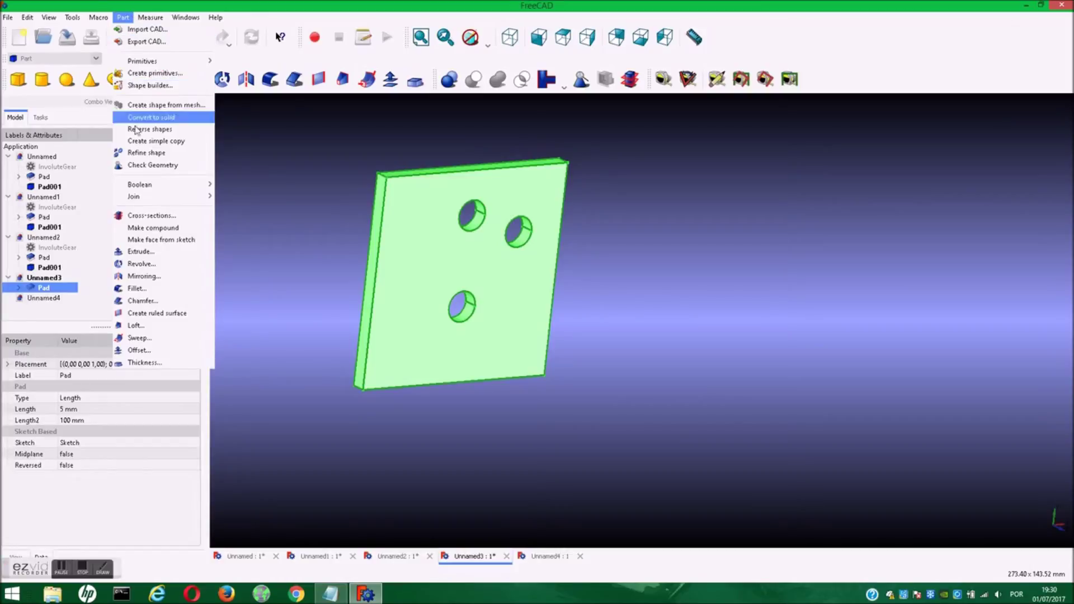
left_click(150, 143)
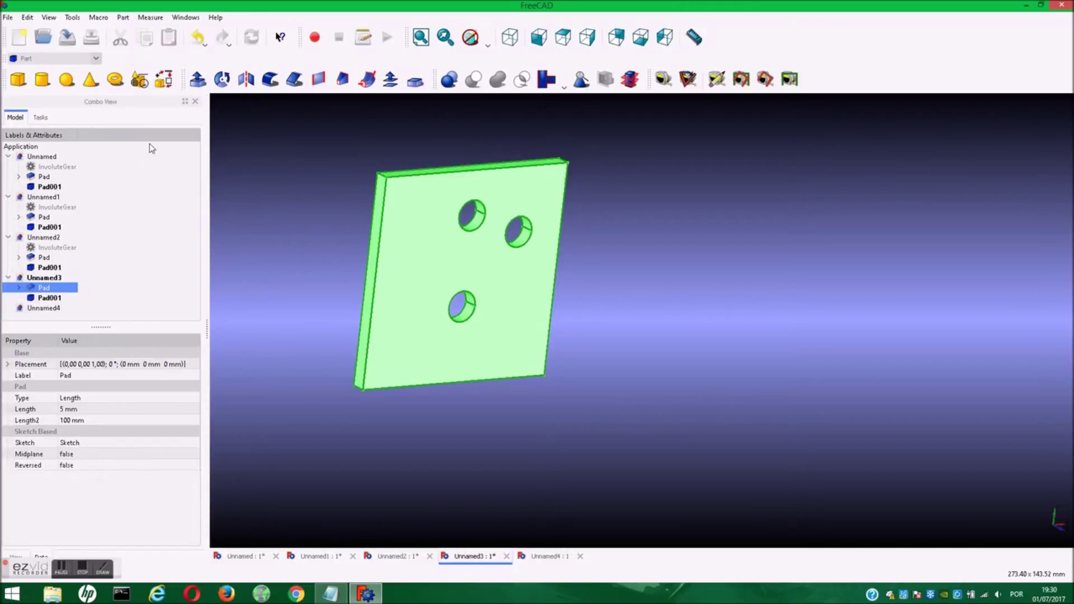
left_click(48, 299)
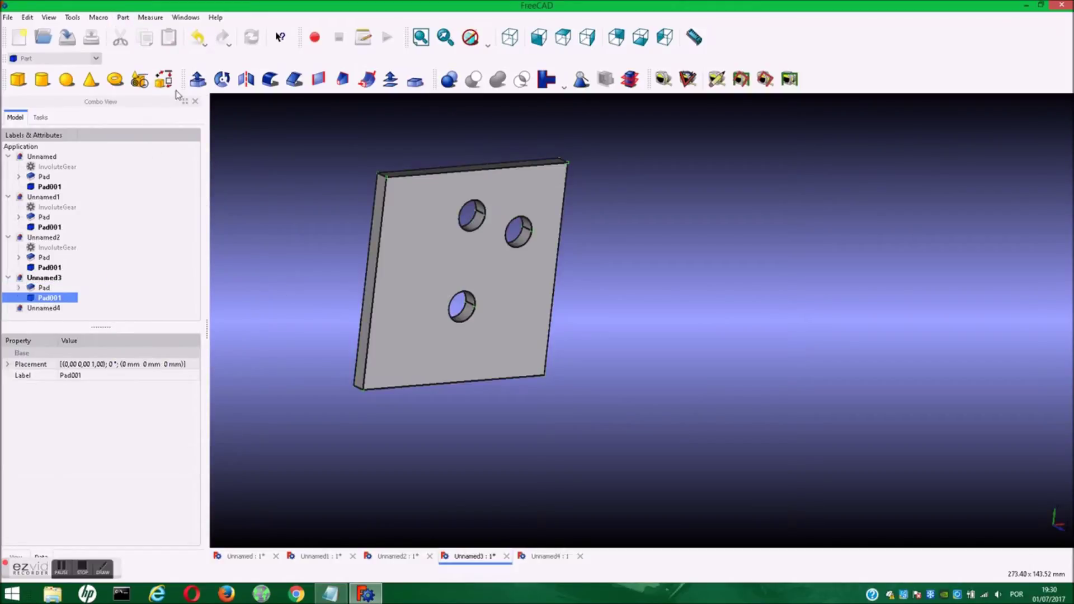
left_click(152, 38)
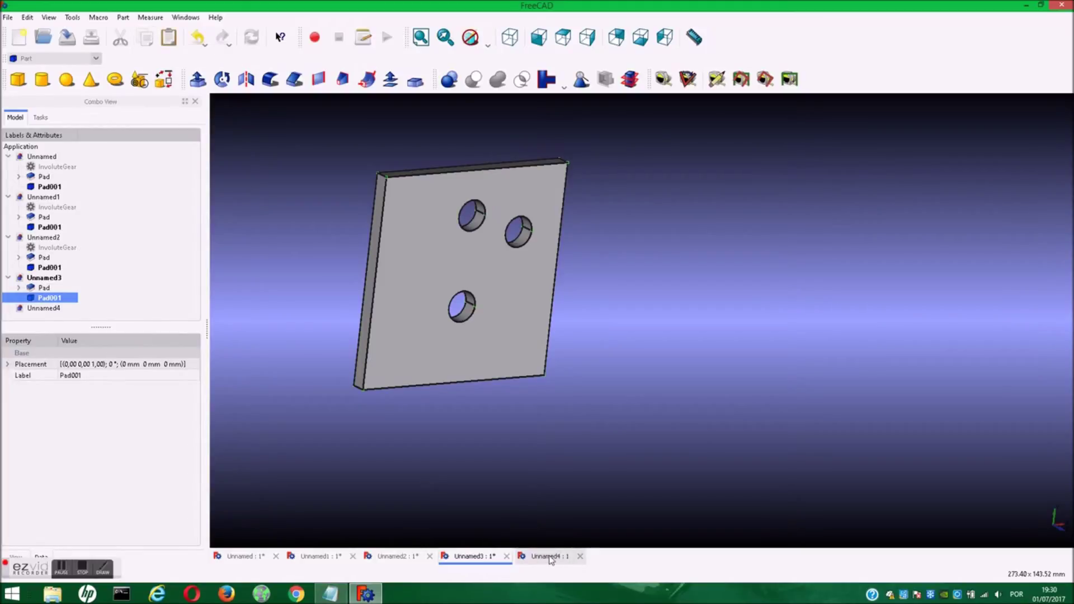
left_click(550, 557)
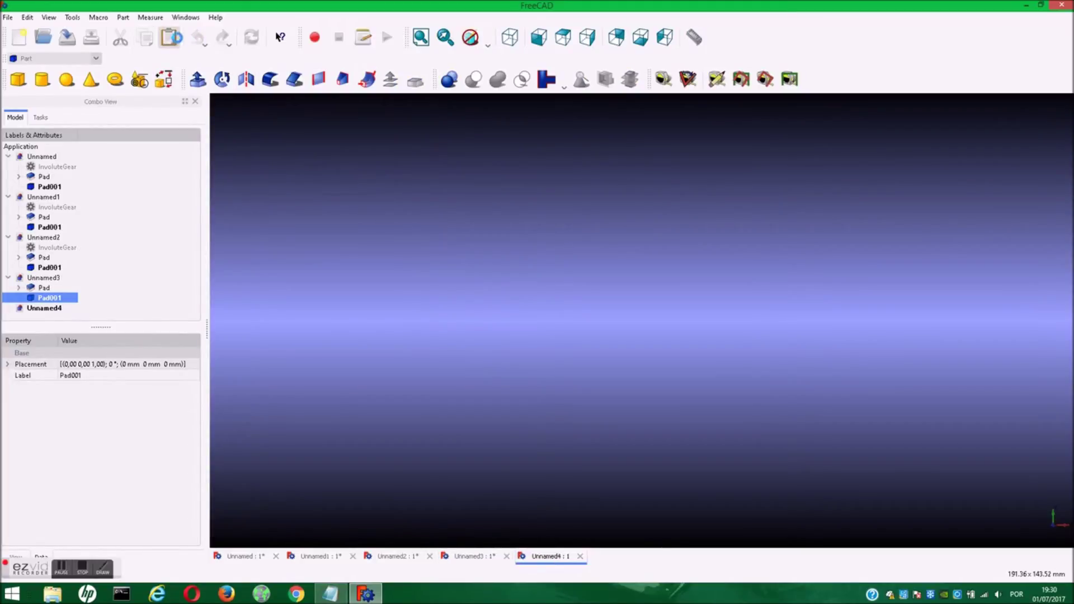
Paste the plate twice into Unnamed4 and edit Pad002's Placement.
left_click(171, 37)
scroll(527, 363, "down", 4)
scroll(527, 363, "down", 3)
scroll(527, 363, "down", 3)
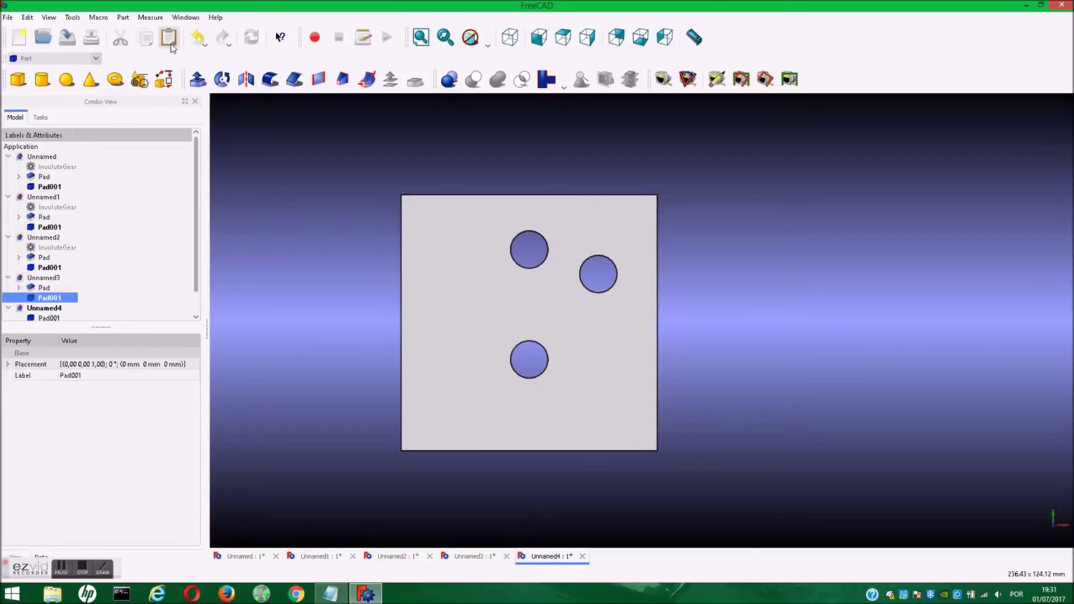
key("ctrl+v")
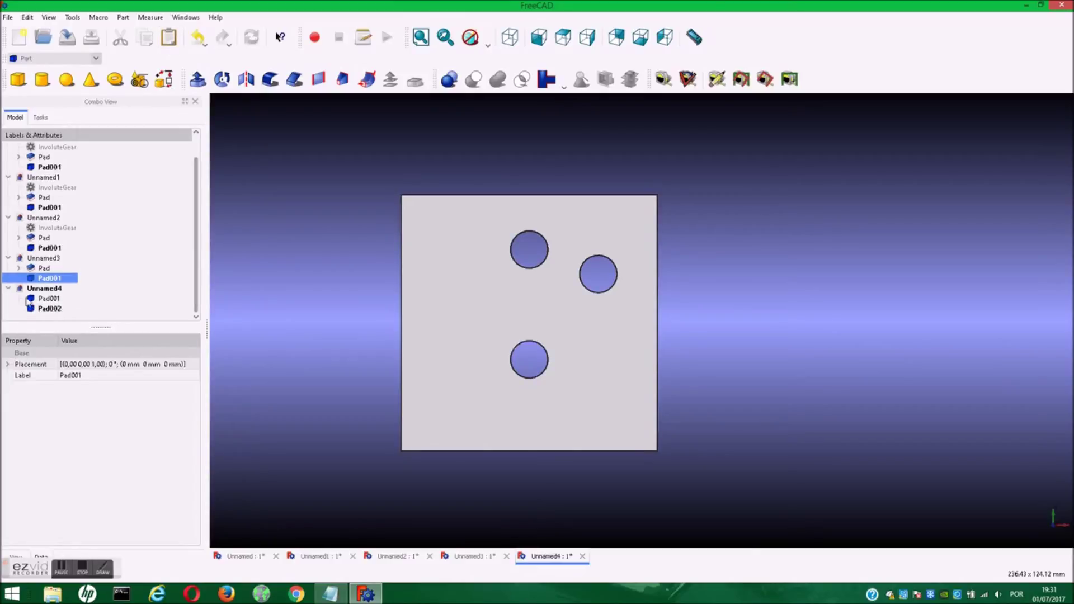
left_click(34, 308)
mouse_move(266, 331)
middle_mouse_down()
mouse_move(440, 334)
mouse_move(335, 338)
middle_mouse_up()
left_click(194, 365)
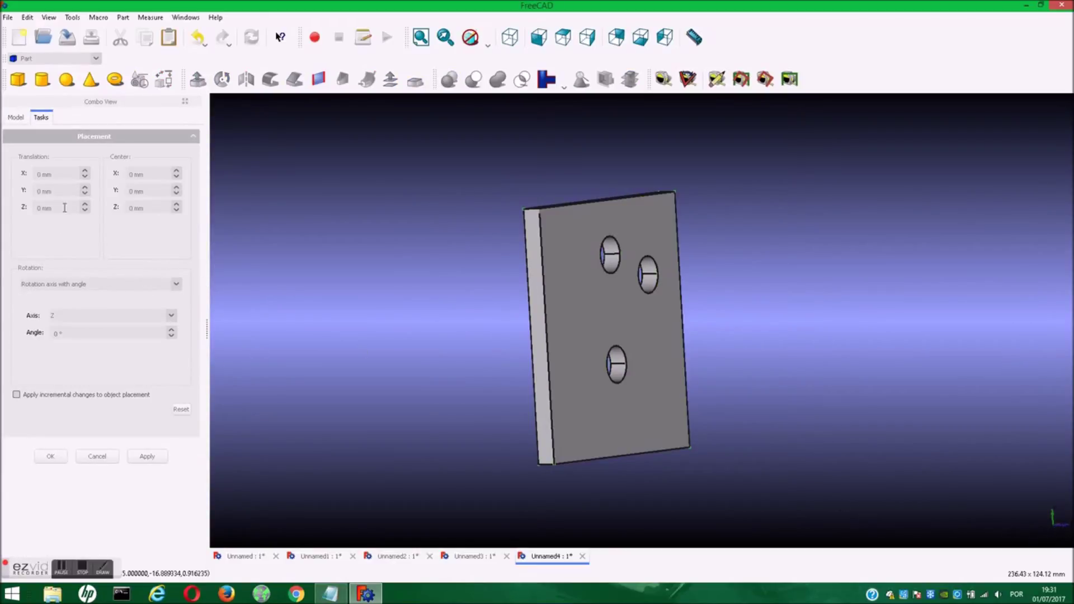
Raise the second plate Pad002's Z translation to 40 mm.
left_click(85, 205)
left_click(85, 205)
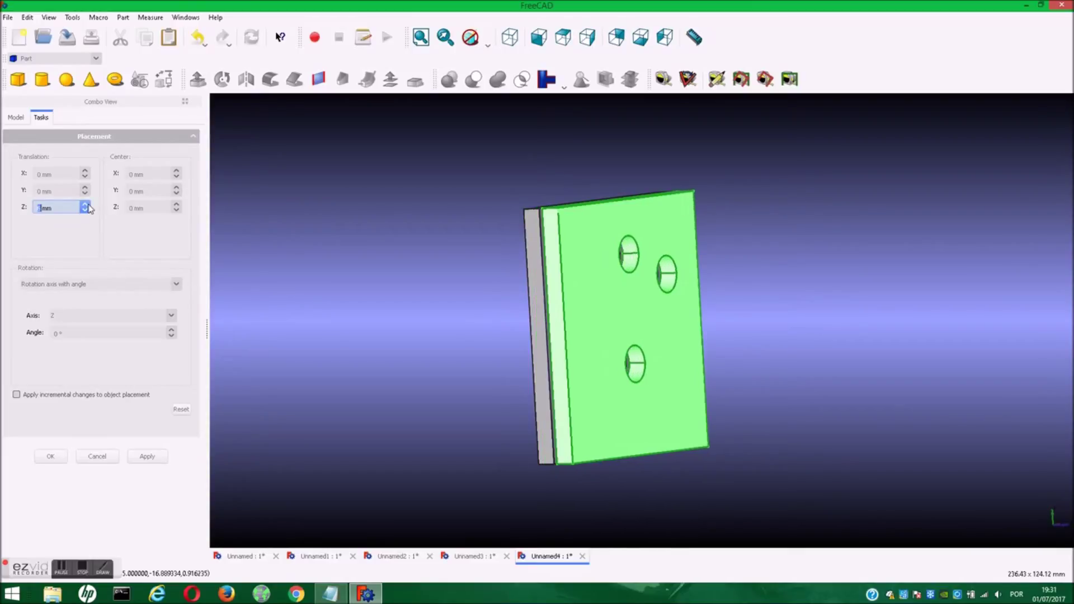
left_click(86, 205)
left_click(85, 205)
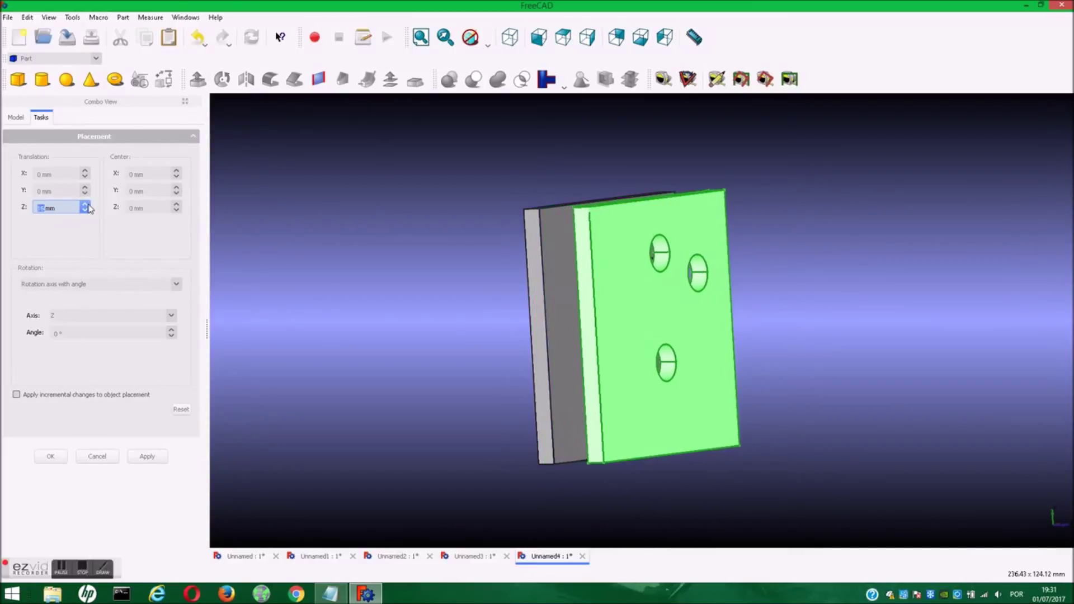
left_click(85, 205)
left_click(86, 205)
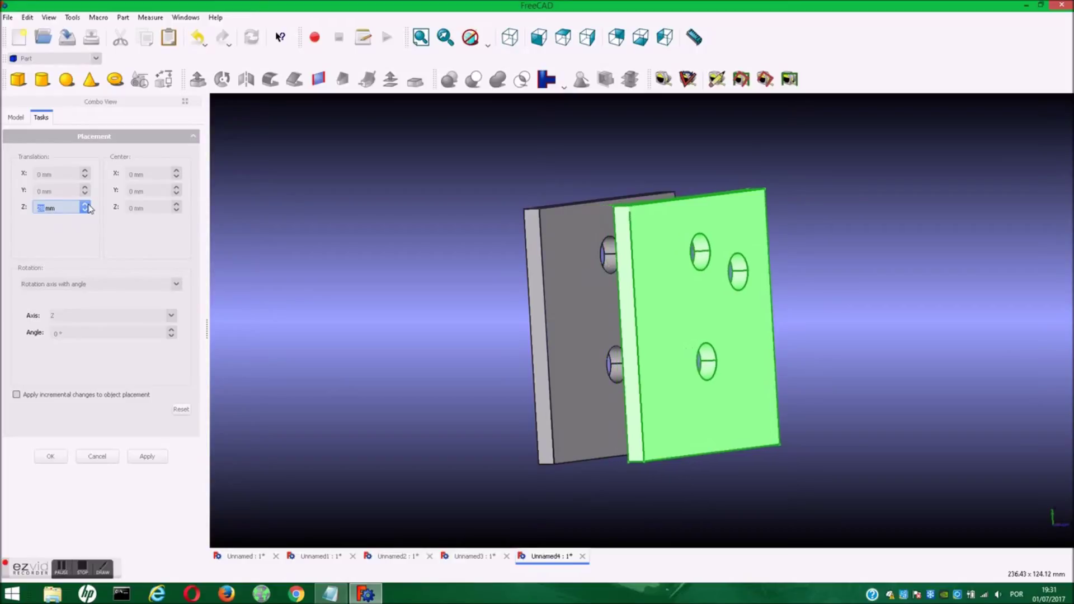
left_click(86, 205)
left_click(86, 205)
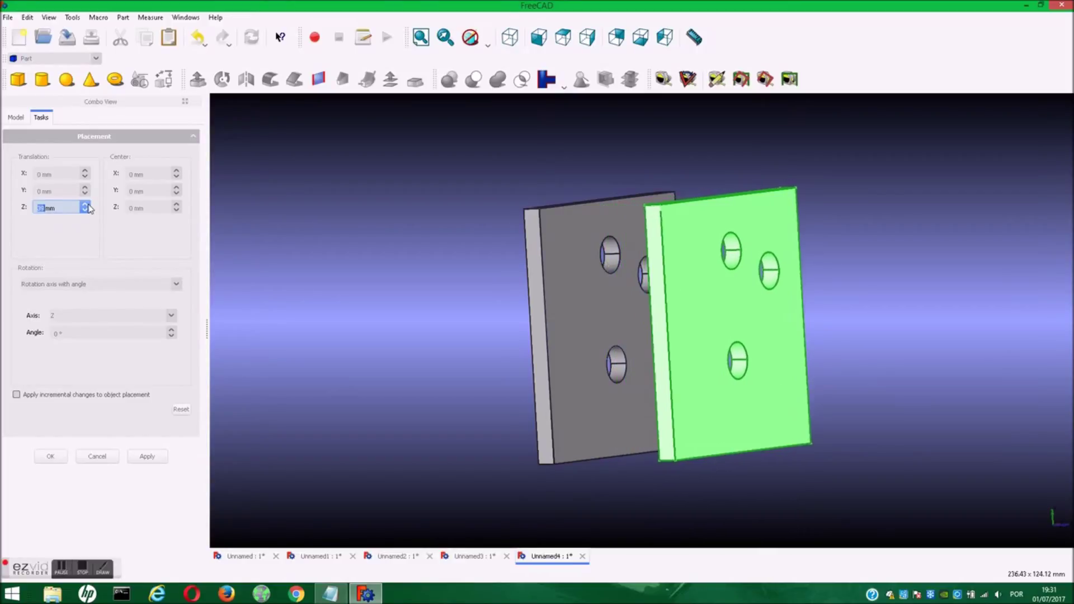
left_click(86, 211)
Confirm Pad002's 40 mm Z placement and reselect Pad002 in the tree.
mouse_move(426, 301)
middle_mouse_down()
mouse_move(475, 316)
mouse_move(559, 316)
mouse_move(485, 304)
middle_mouse_up()
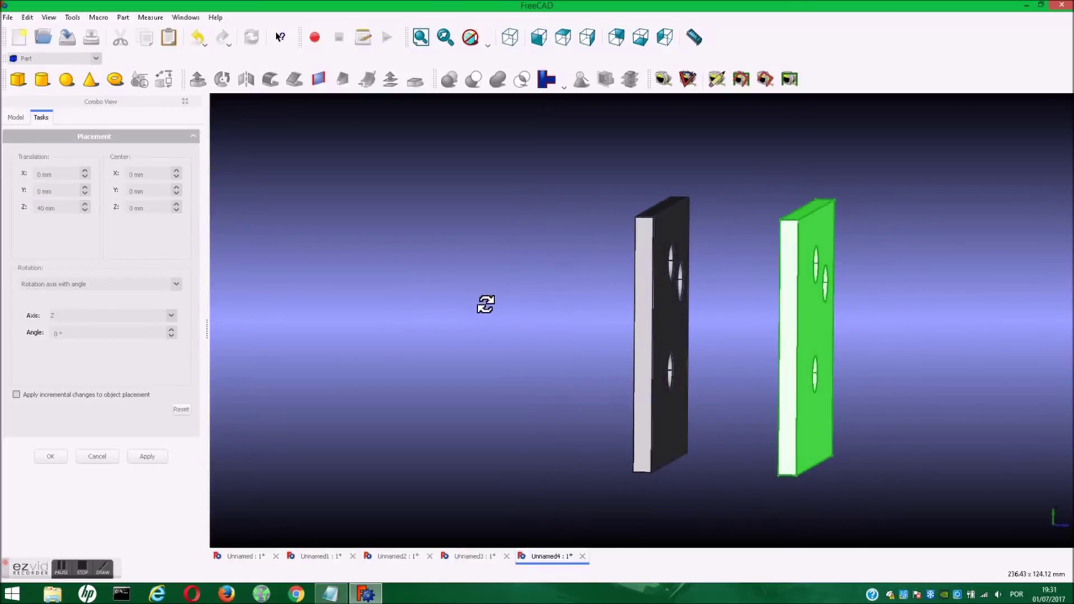
left_click(291, 247)
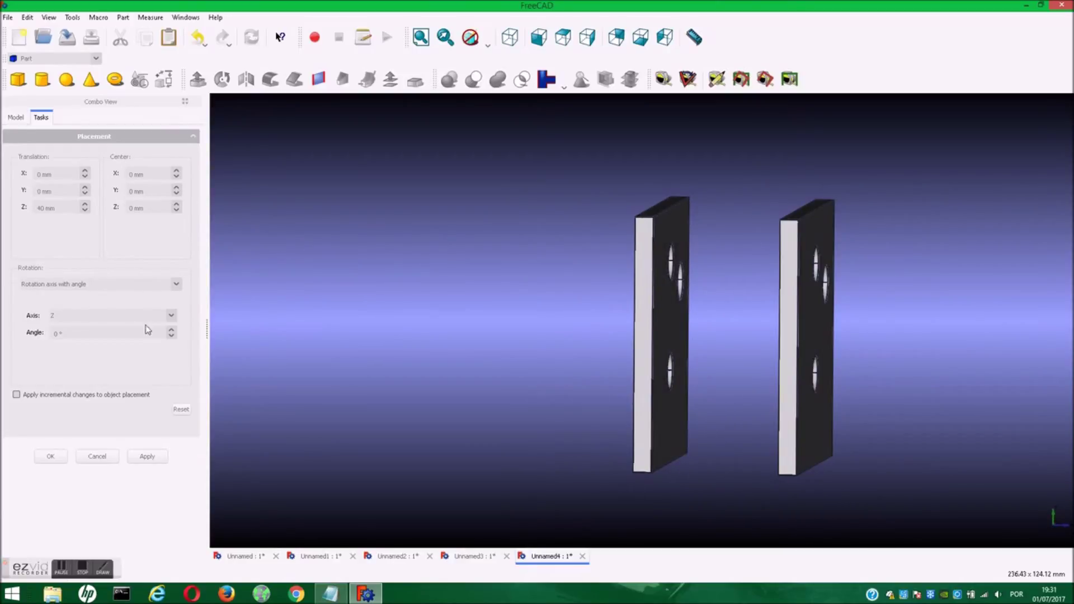
left_click(59, 459)
left_click(41, 313)
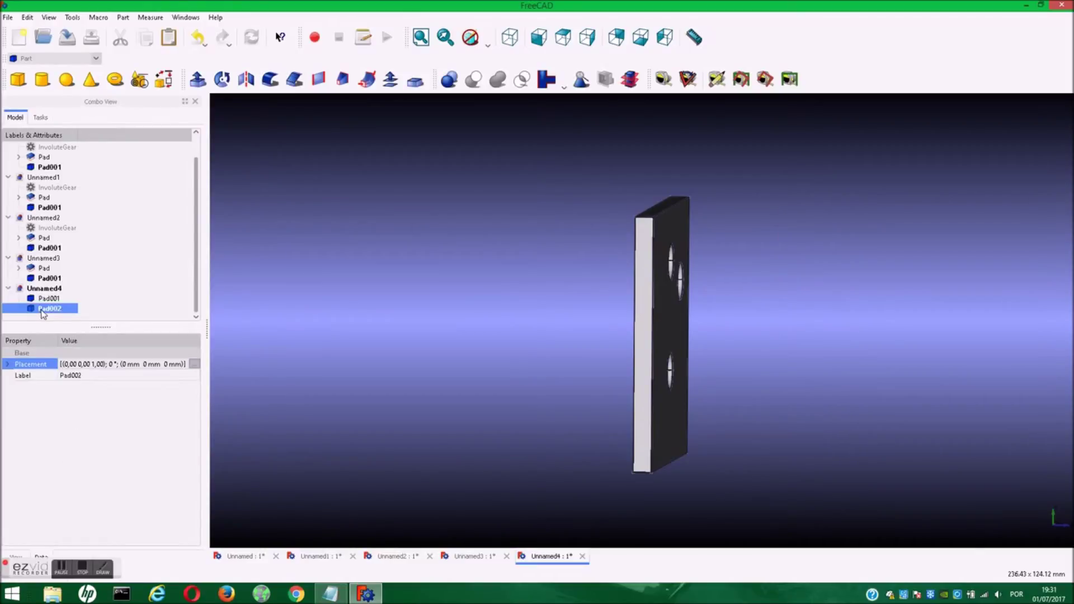
Give Pad002 a 40 mm Z translation, applied and confirmed, so the plates stand apart.
left_click(195, 364)
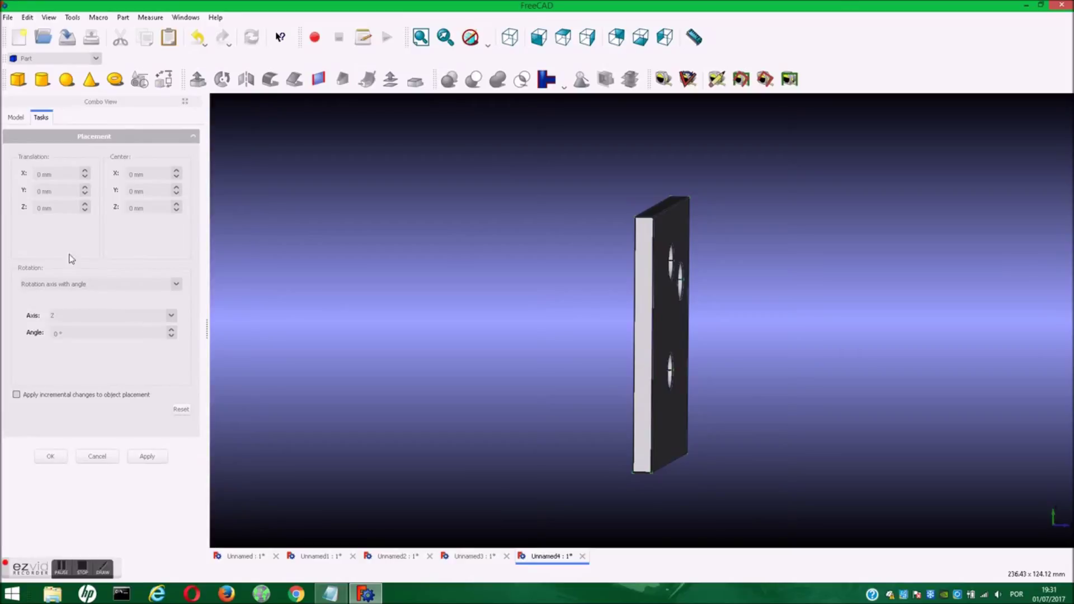
left_click(84, 205)
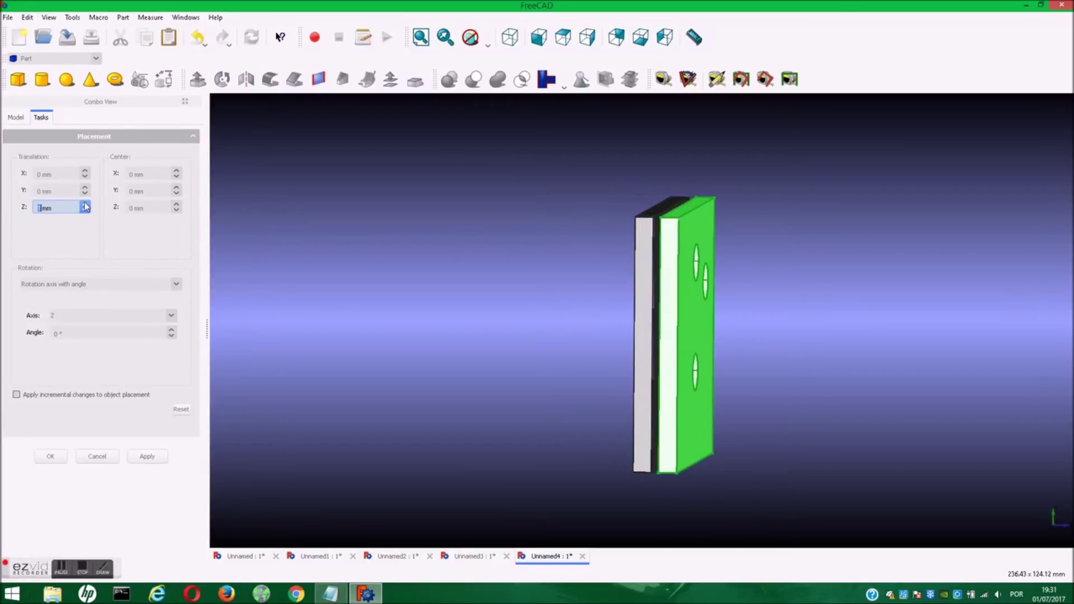
left_click_drag(85, 207, 85, 206)
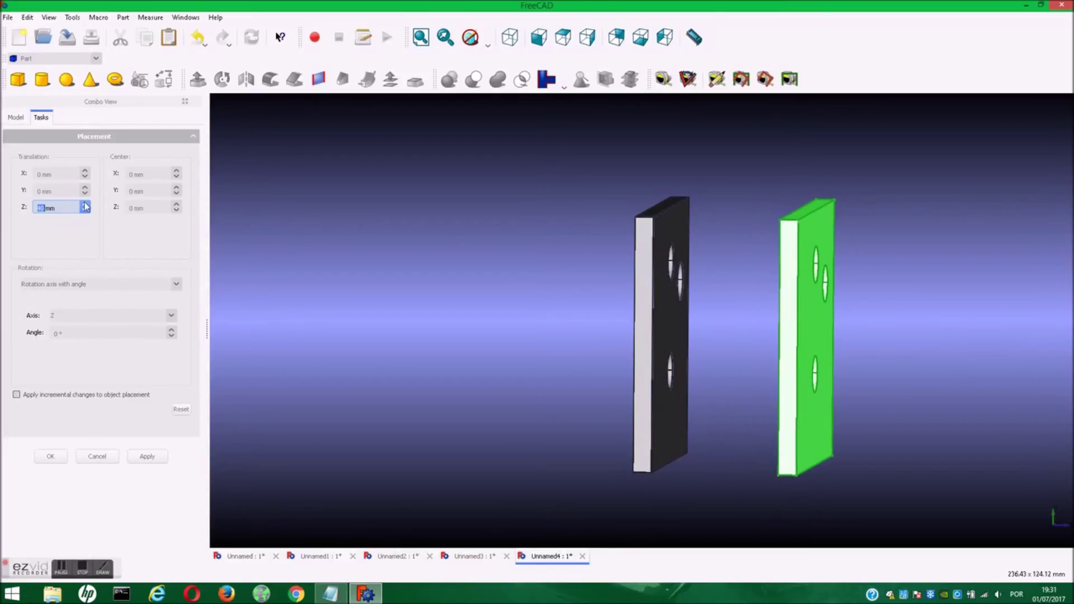
left_click(148, 454)
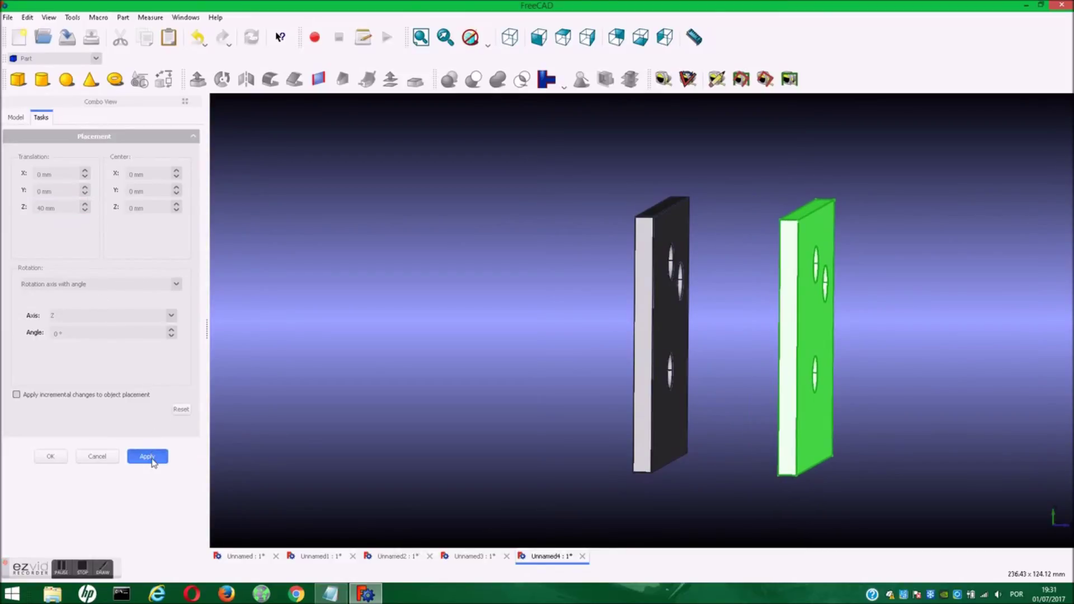
left_click(50, 456)
left_click(320, 211)
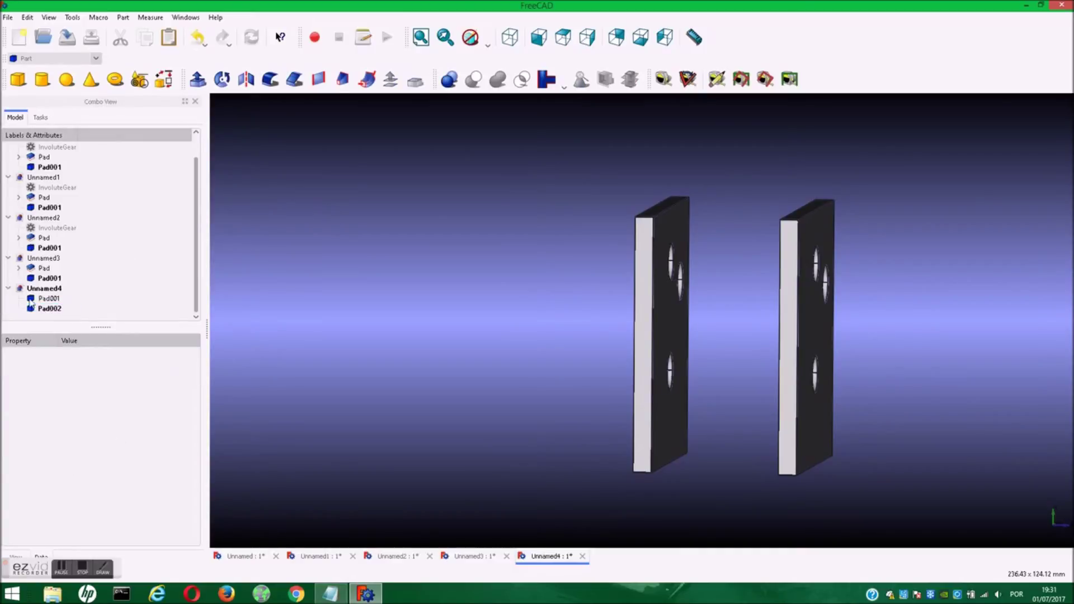
left_click(31, 280)
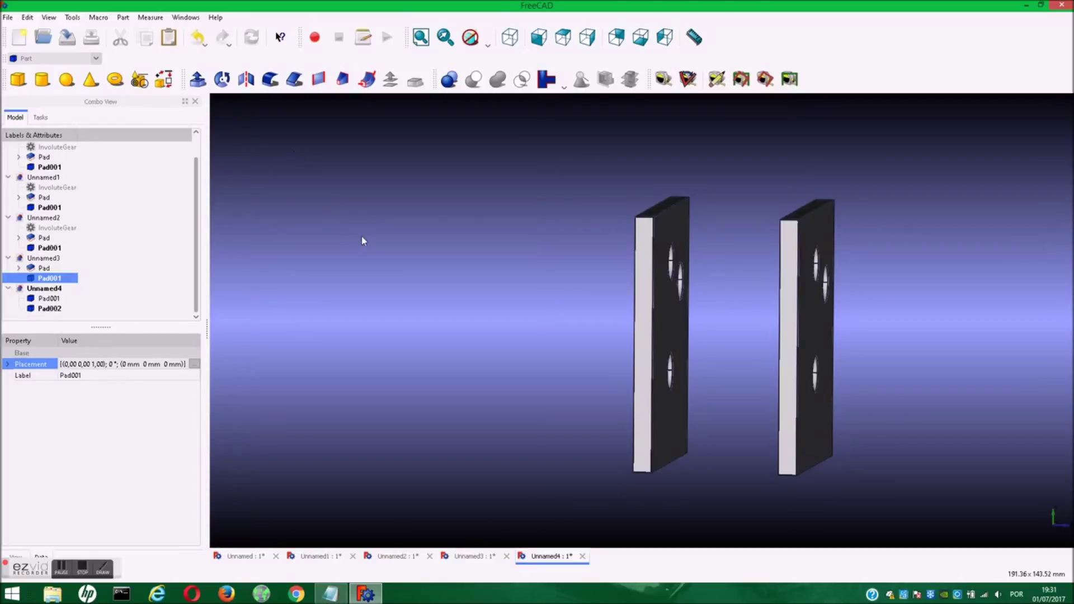
Paste another plate copy into Unnamed4 and fit both plates in the view.
key("ctrl+v")
right_click(482, 280)
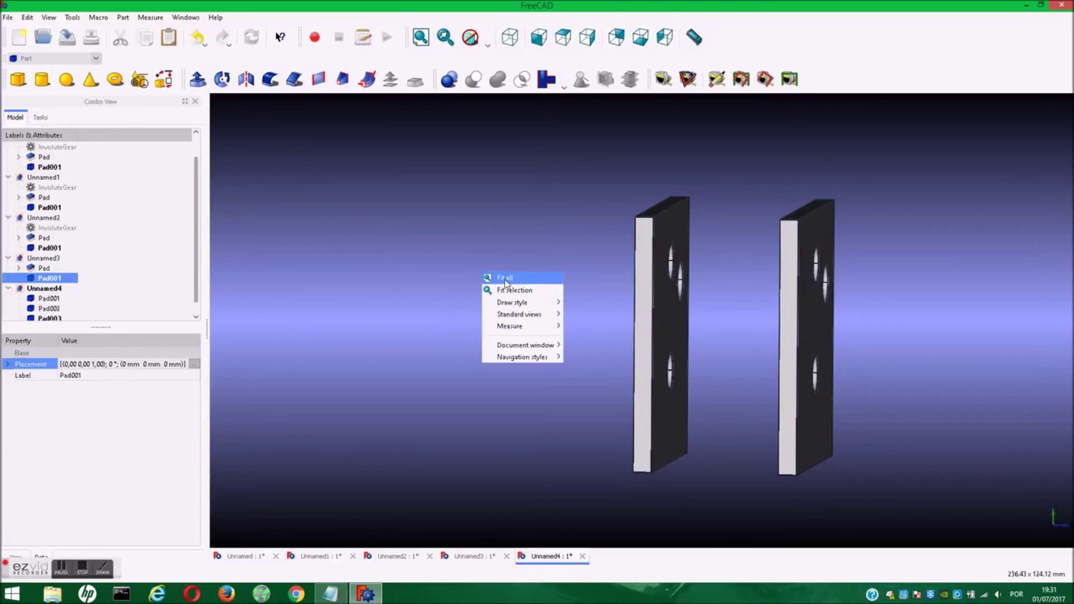
left_click(484, 289)
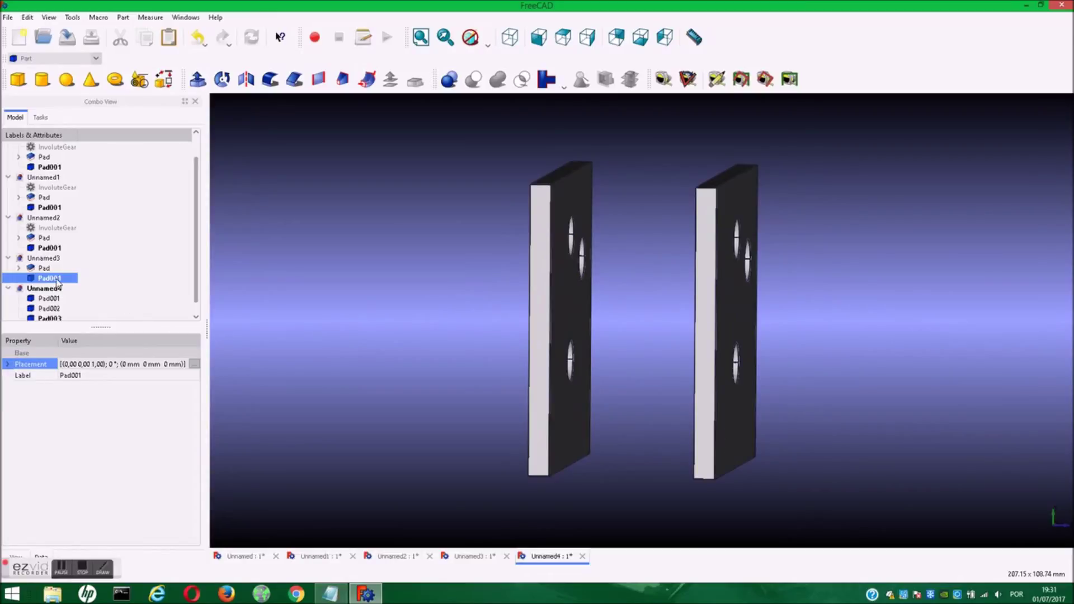
Identify Pad001 and Pad002 in the tree and delete the extra Pad003.
left_click(49, 299)
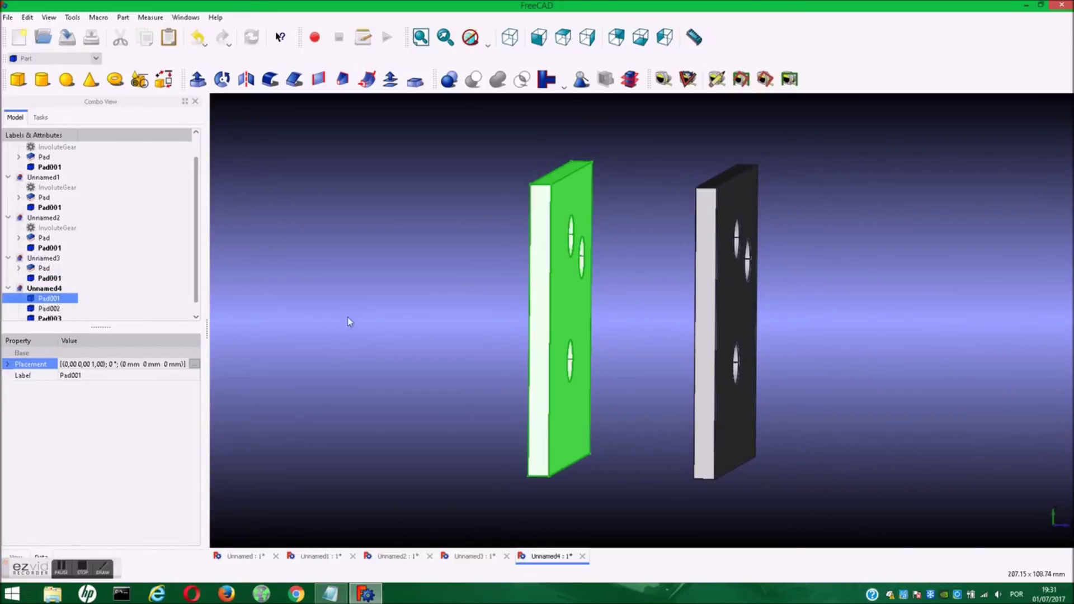
right_click(58, 302)
left_click(47, 312)
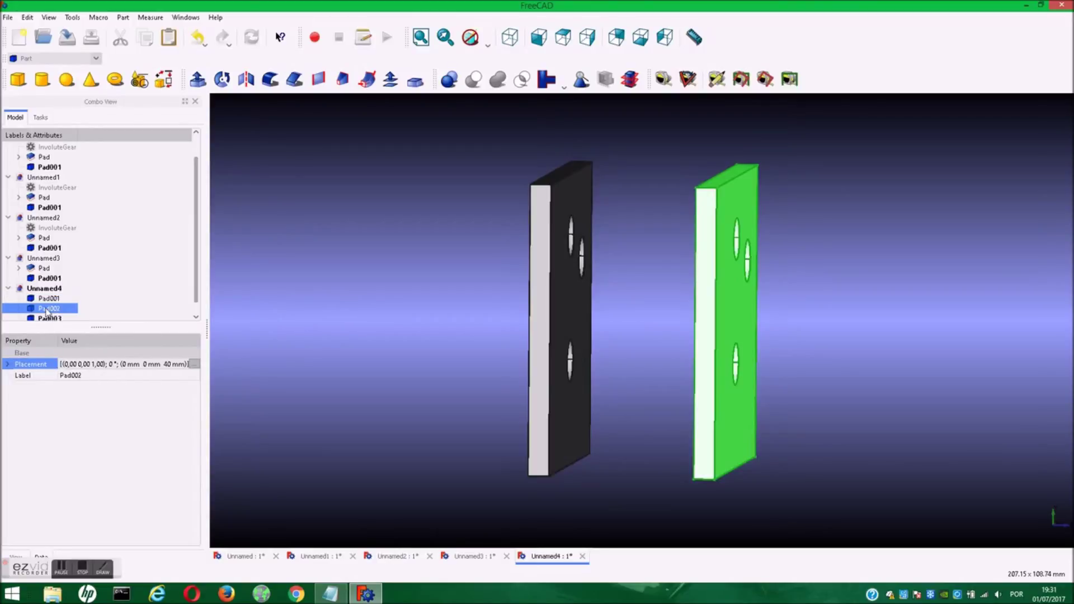
left_click(51, 318)
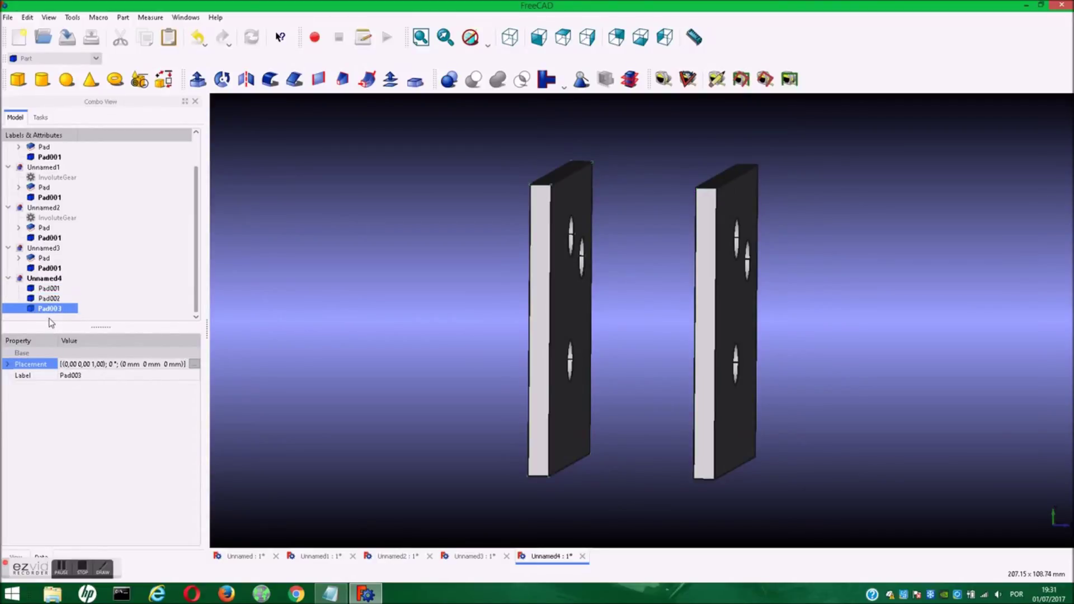
right_click(52, 312)
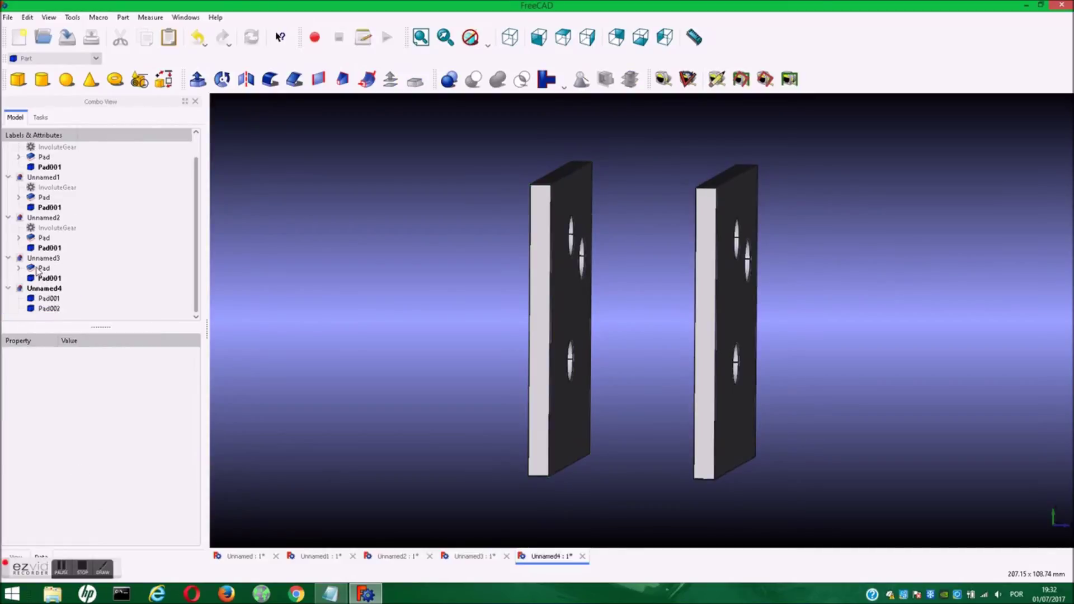
left_click(48, 248)
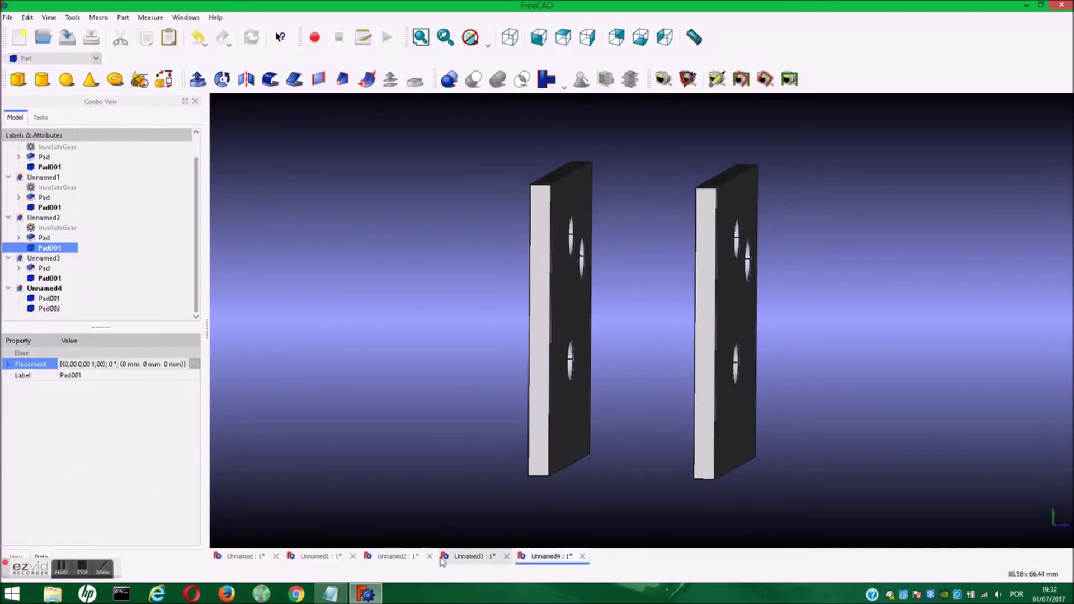
Copy the 40-tooth gear-and-shaft Pad001 from Unnamed2 and paste it into Unnamed4 as Pad003.
left_click(418, 557)
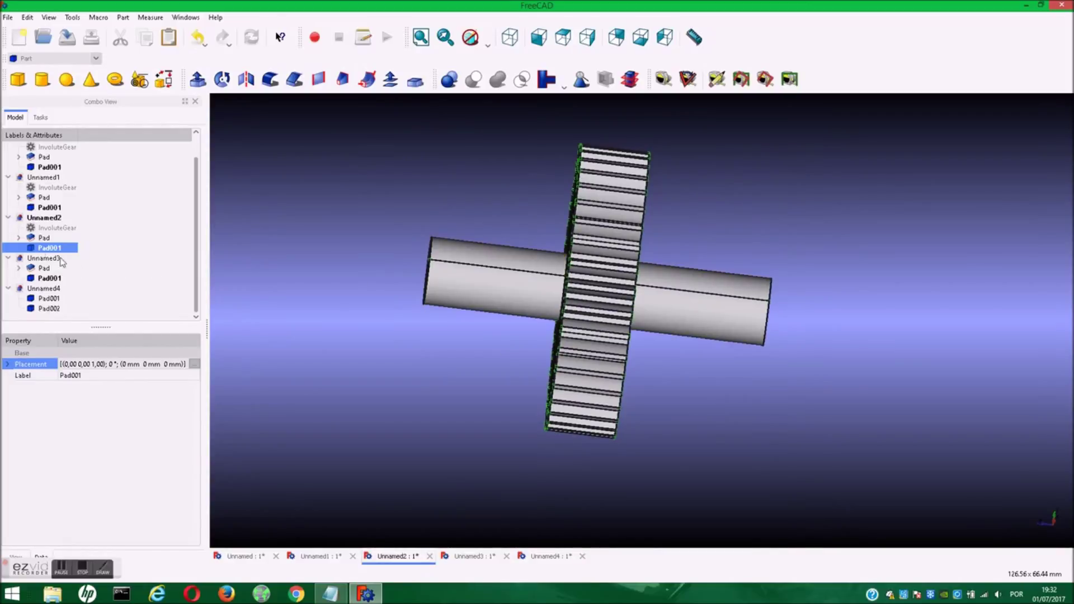
right_click(36, 250)
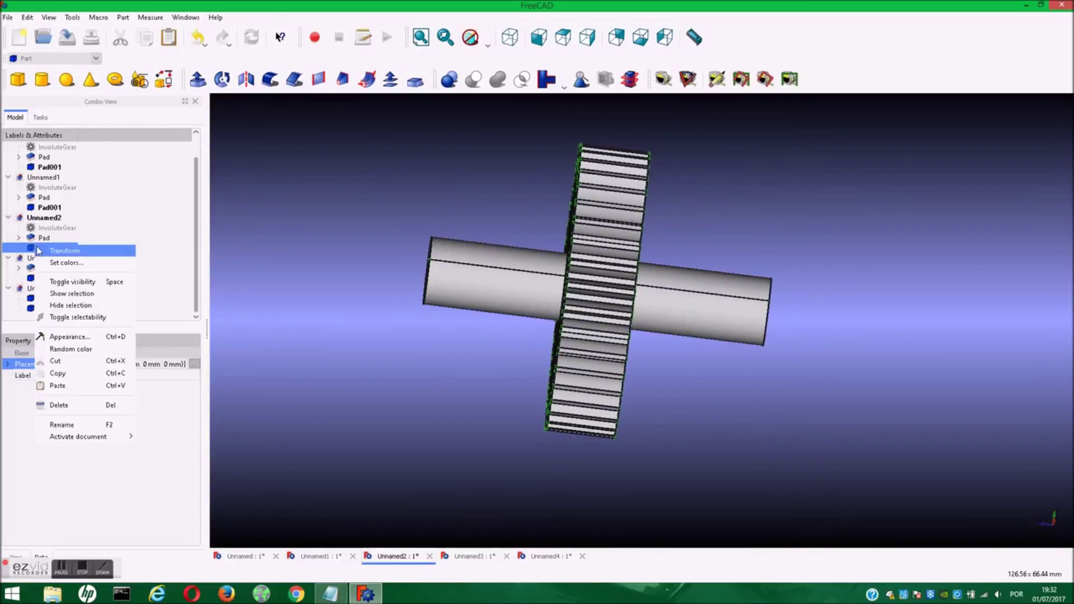
left_click(54, 376)
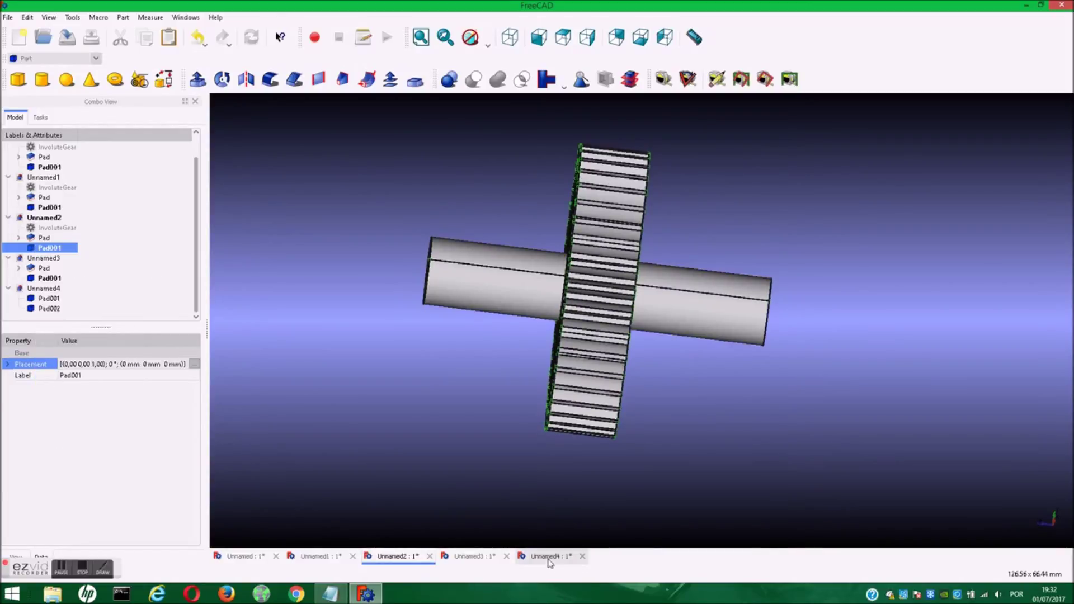
left_click(551, 556)
right_click(379, 295)
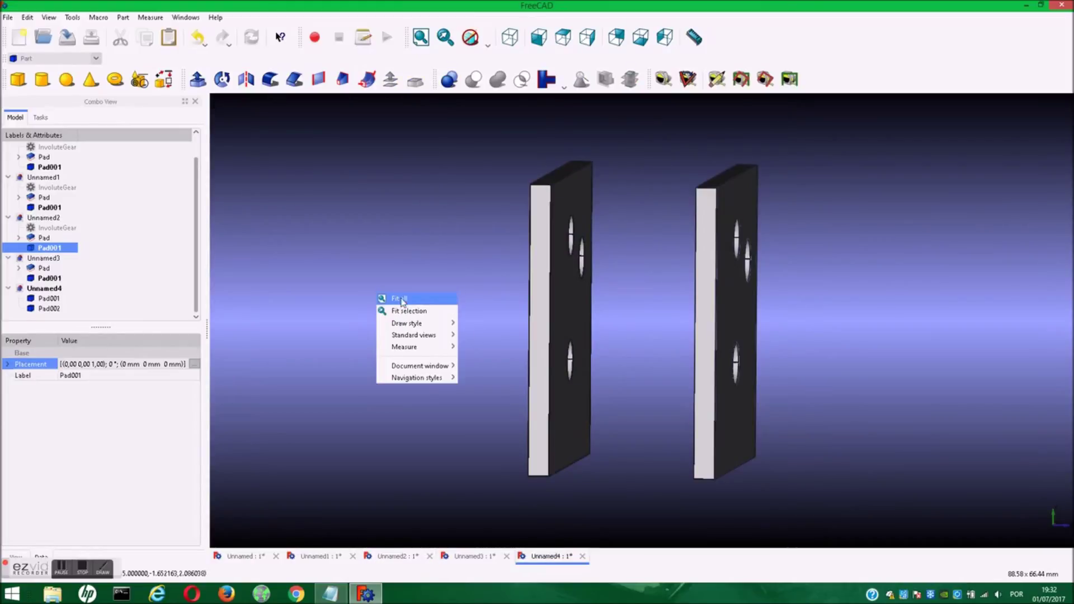
mouse_move(411, 323)
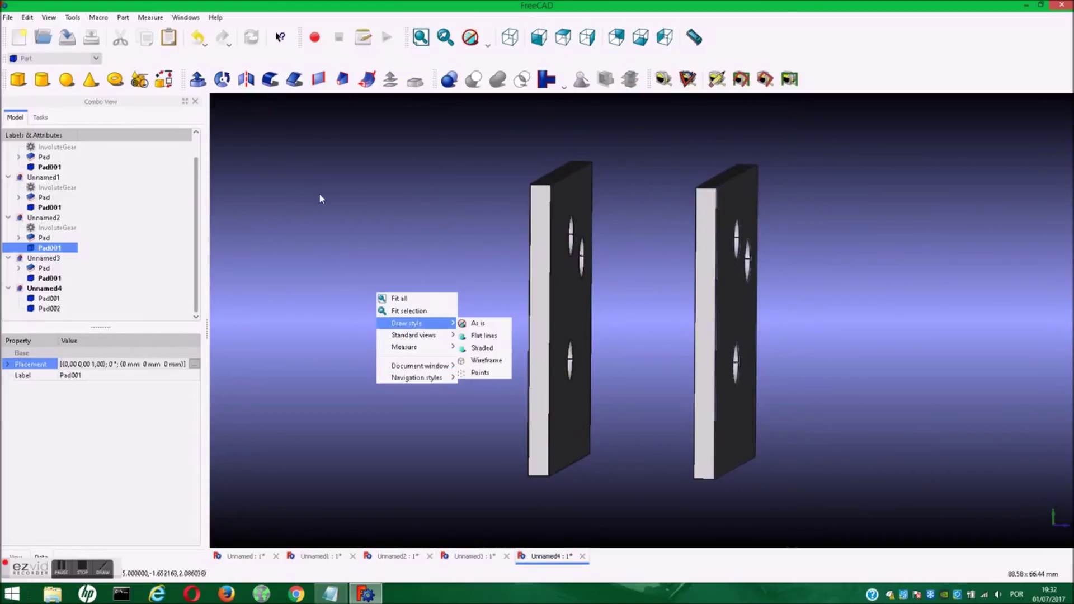
left_click(320, 199)
left_click(169, 37)
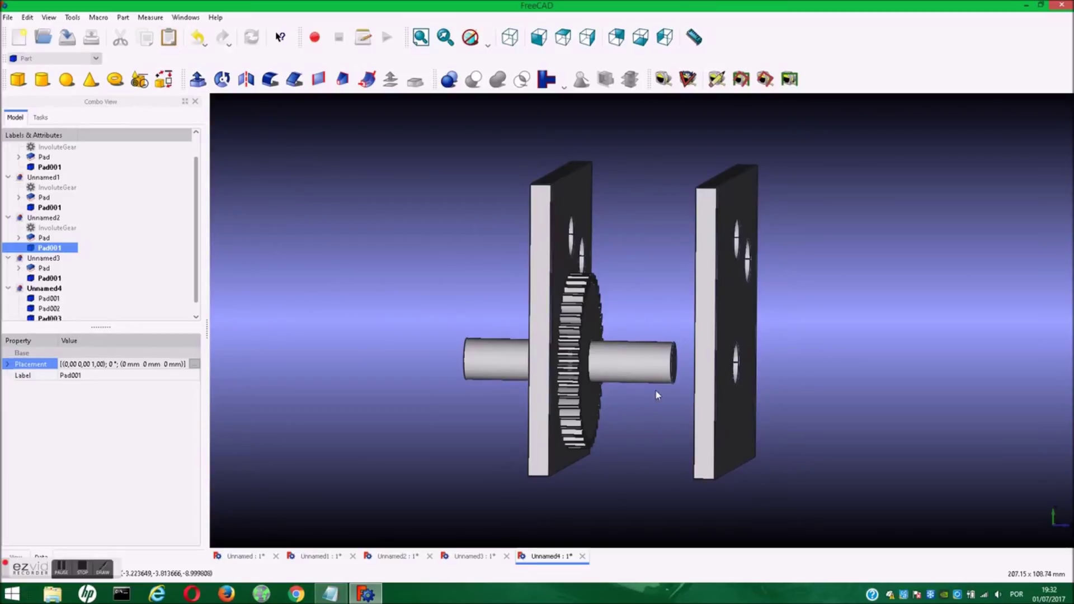
middle_click_drag(901, 372, 294, 290)
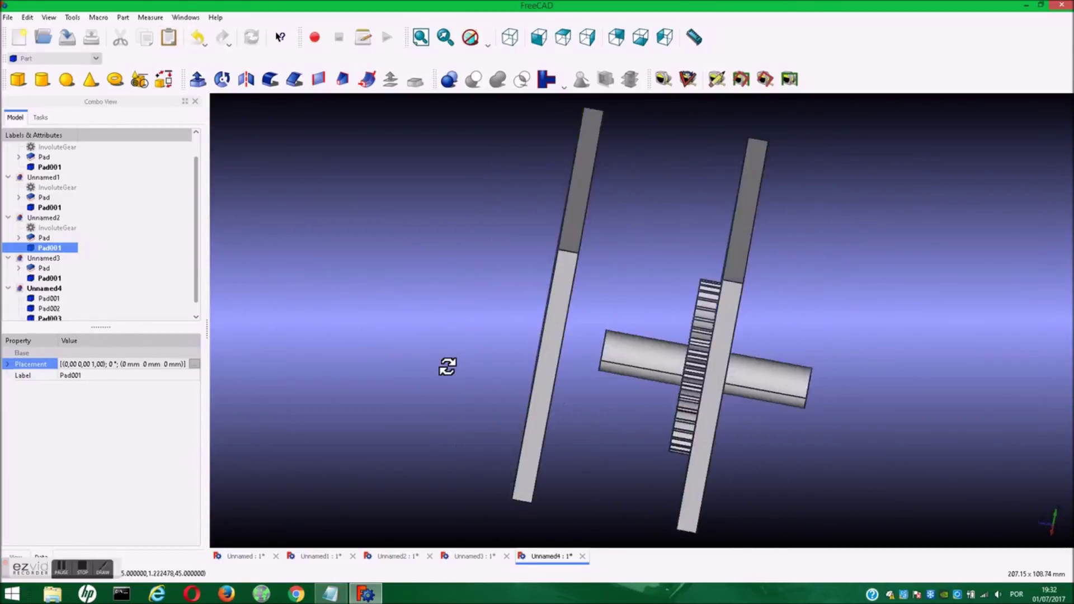
middle_click_drag(293, 291, 448, 364)
Adjust Pad003's Z translation so the gear sits between the plates, then apply and confirm.
left_click(635, 363)
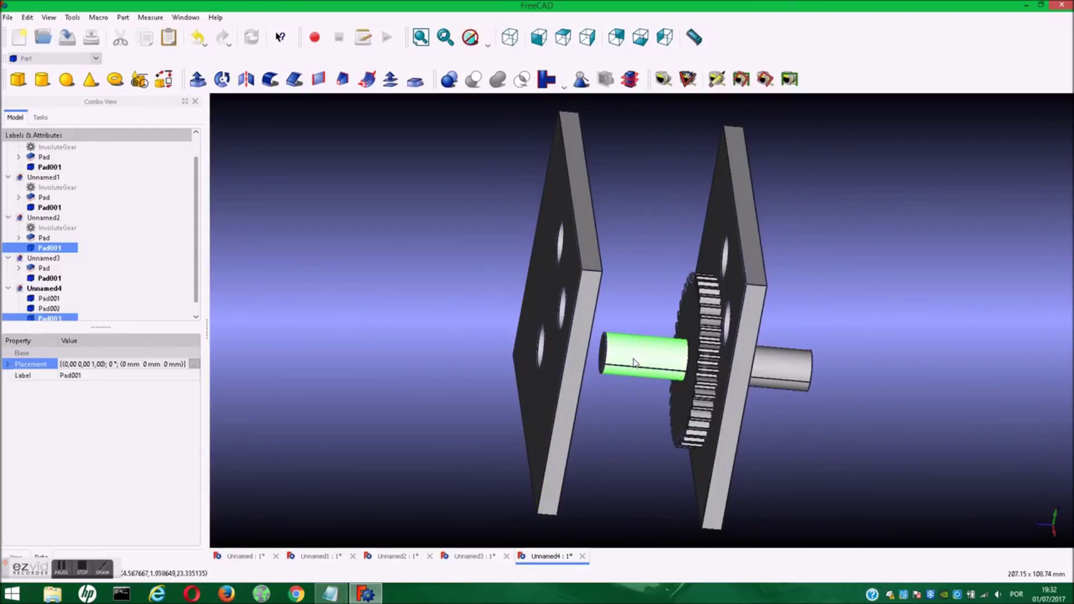
left_click(194, 365)
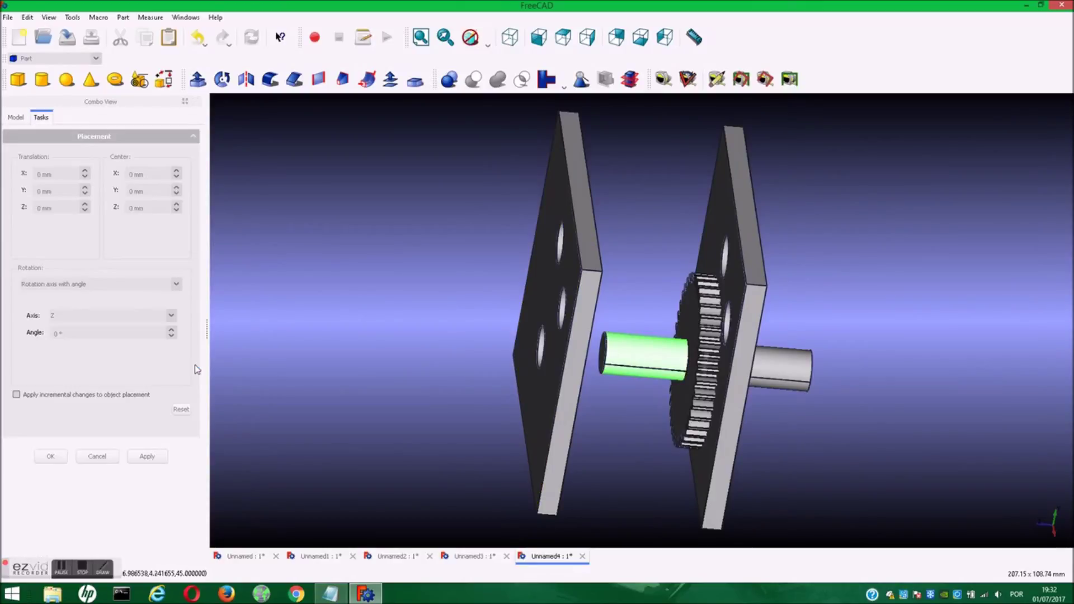
left_click(87, 209)
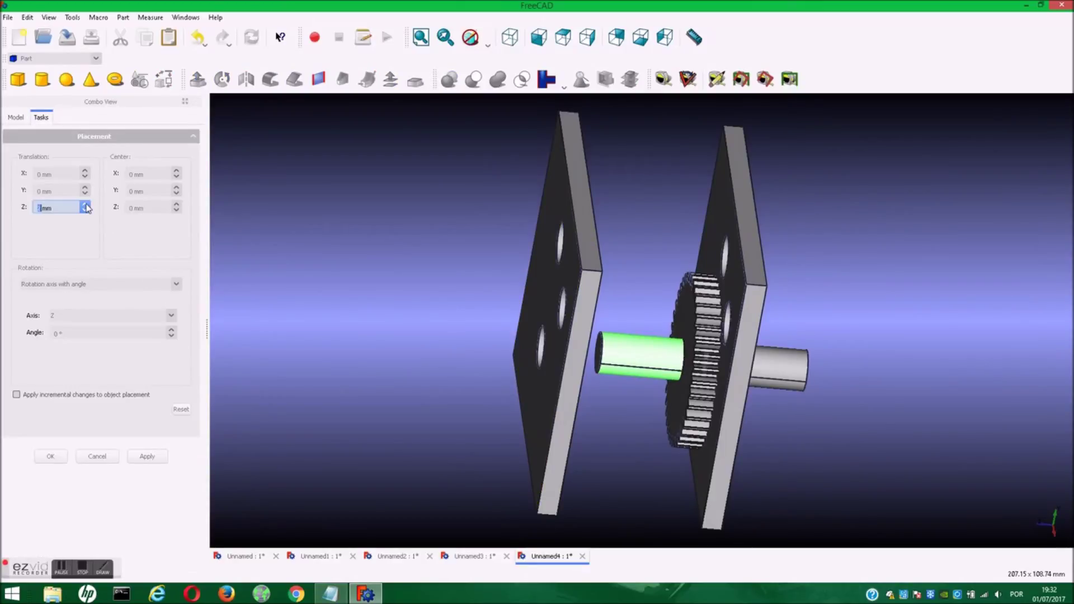
left_click(87, 209)
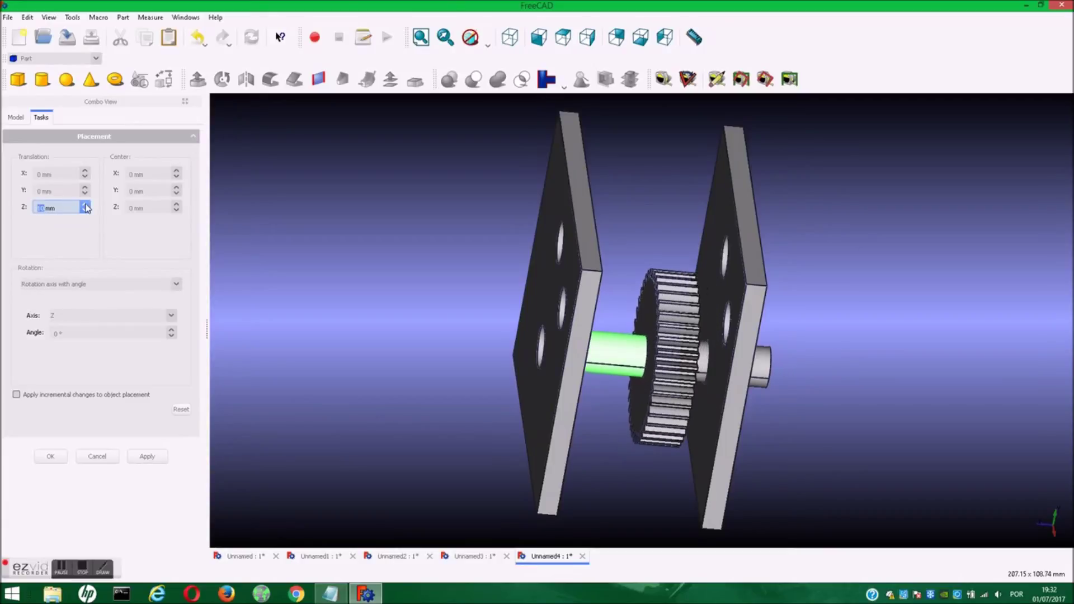
left_click(87, 208)
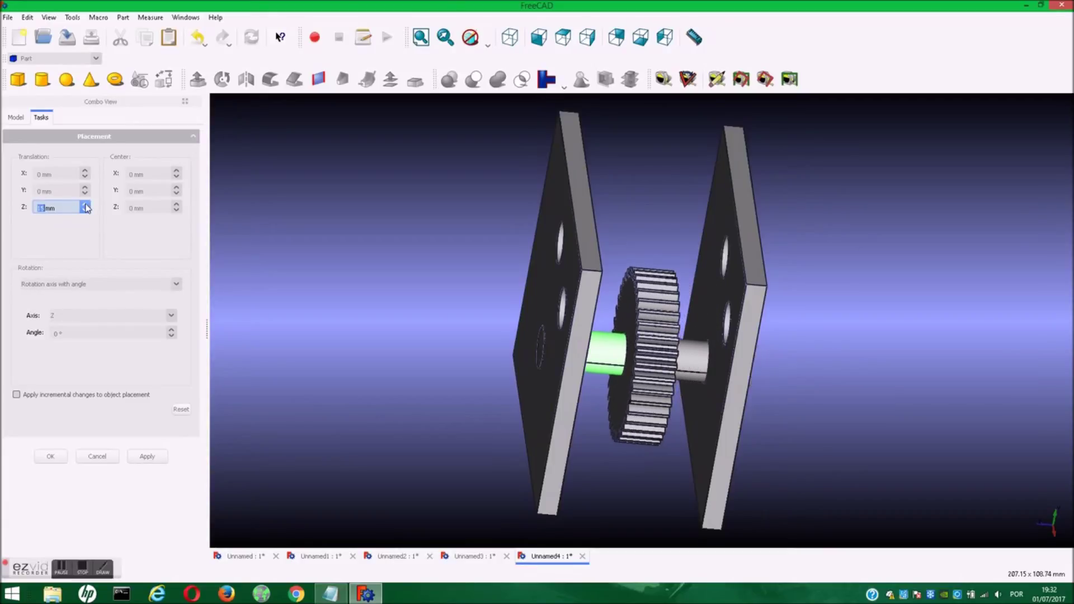
mouse_move(887, 378)
middle_mouse_down()
mouse_move(812, 362)
mouse_move(875, 371)
middle_mouse_up()
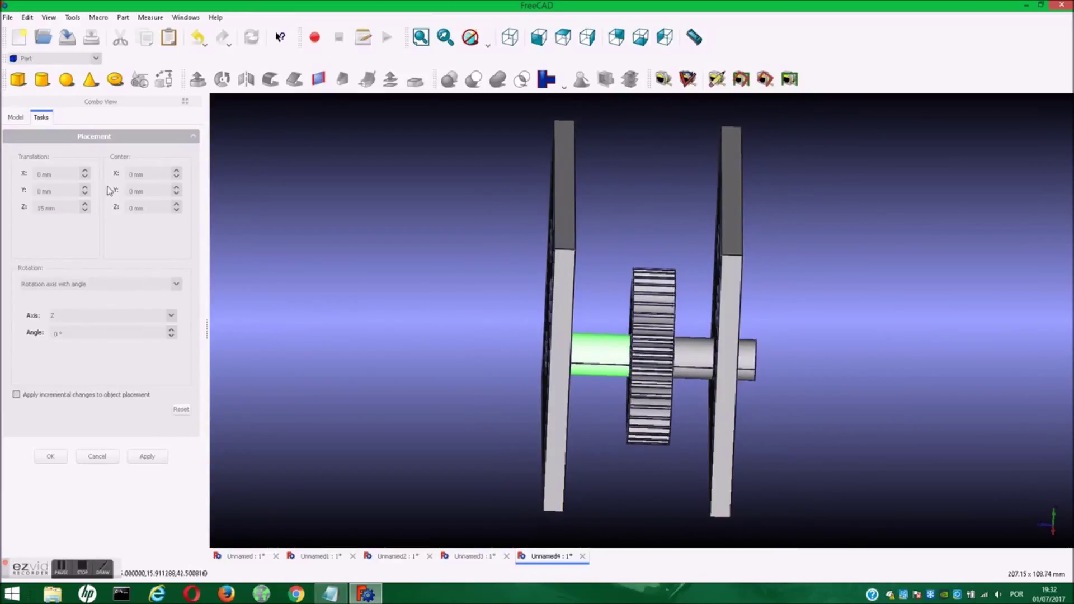
left_click(85, 211)
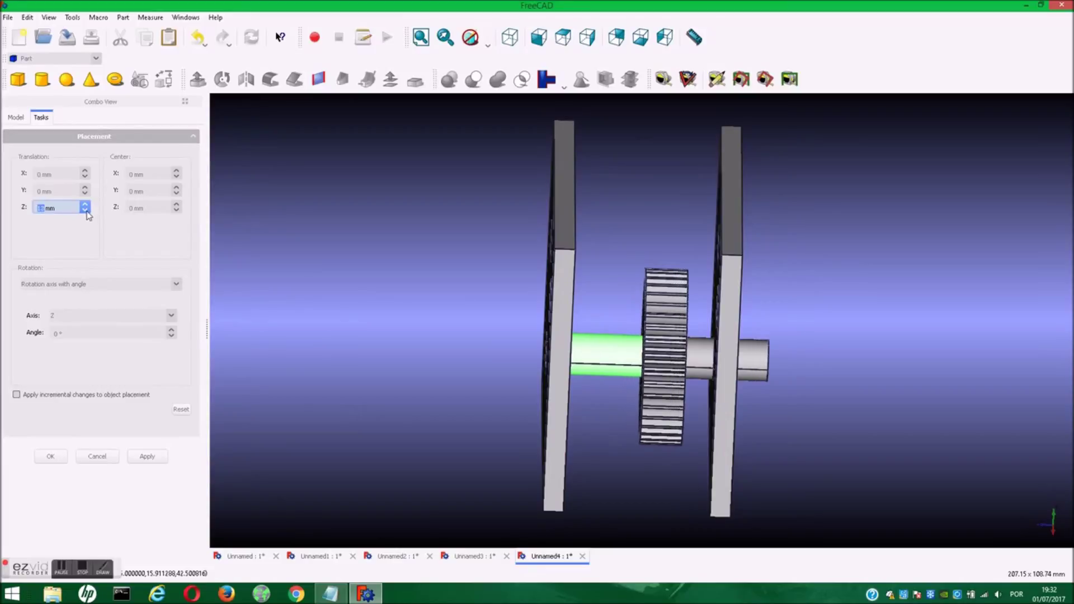
left_click(85, 210)
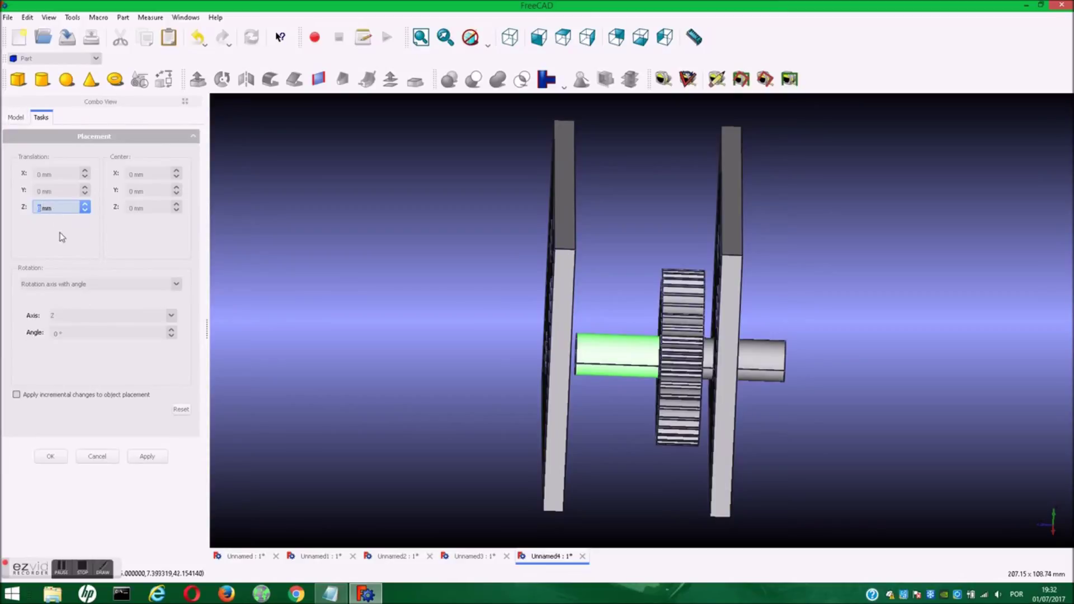
left_click(140, 457)
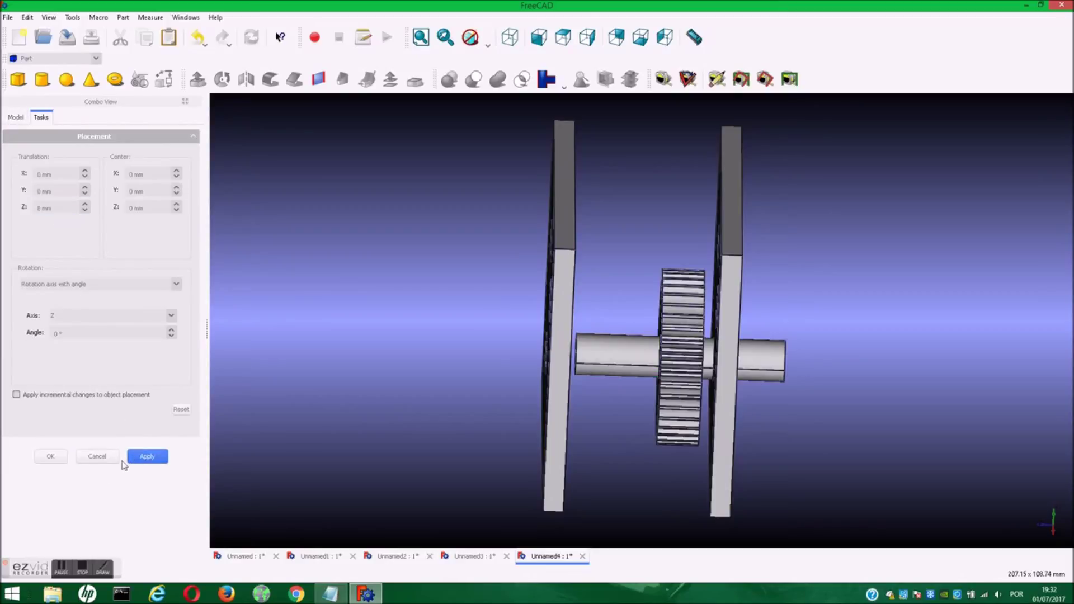
left_click(49, 457)
mouse_move(422, 383)
middle_mouse_down()
mouse_move(314, 324)
mouse_move(413, 343)
mouse_move(476, 311)
mouse_move(362, 364)
mouse_move(269, 354)
mouse_move(386, 389)
mouse_move(206, 356)
middle_mouse_up()
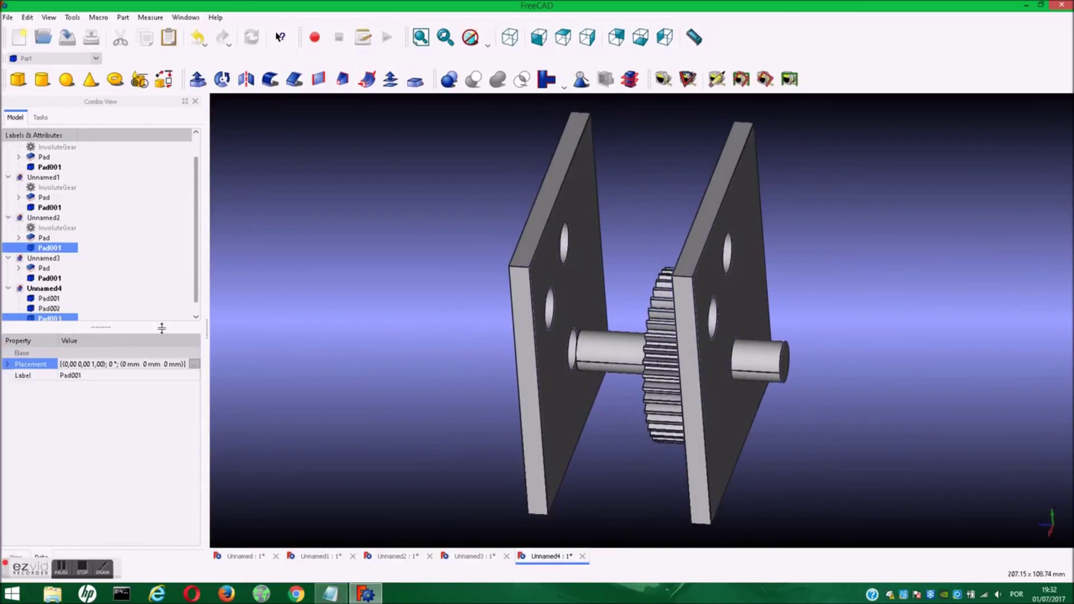
Copy the 20-tooth gear-and-shaft from Unnamed1 and paste it into Unnamed4.
left_click(49, 208)
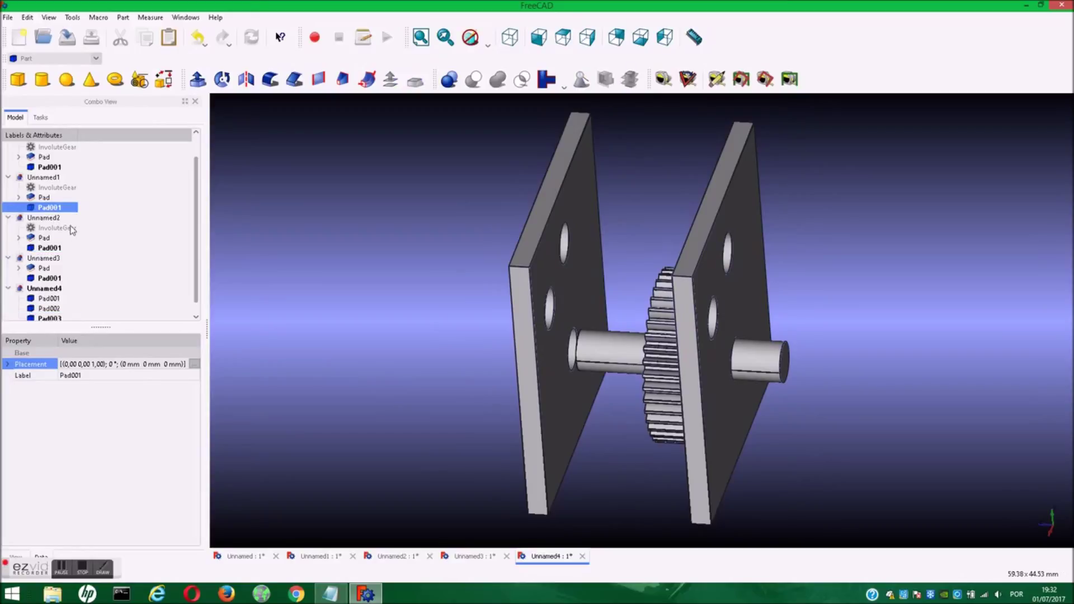
left_click(316, 556)
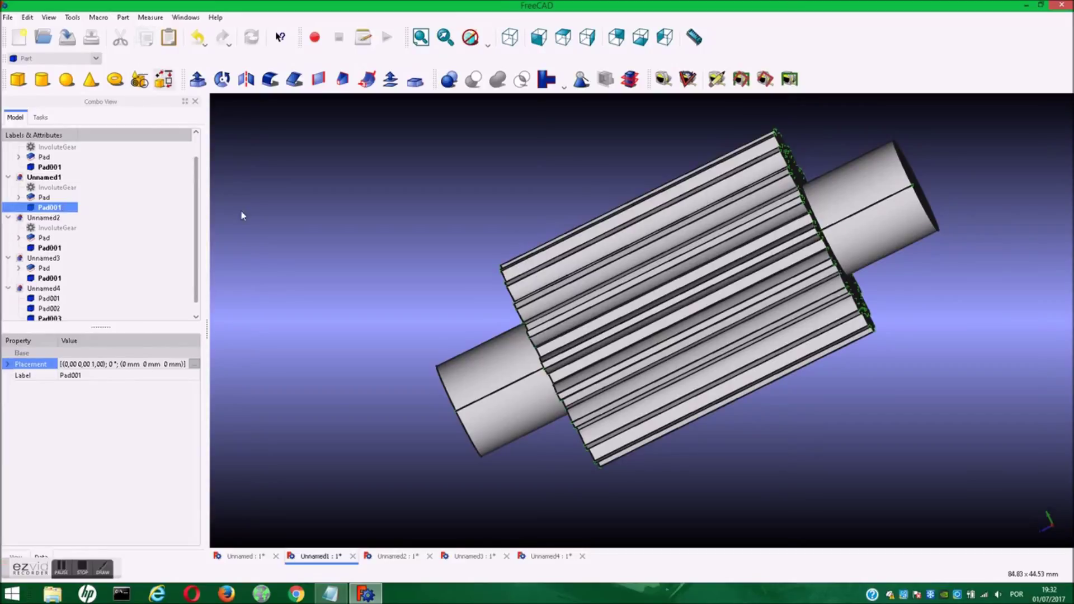
left_click(548, 558)
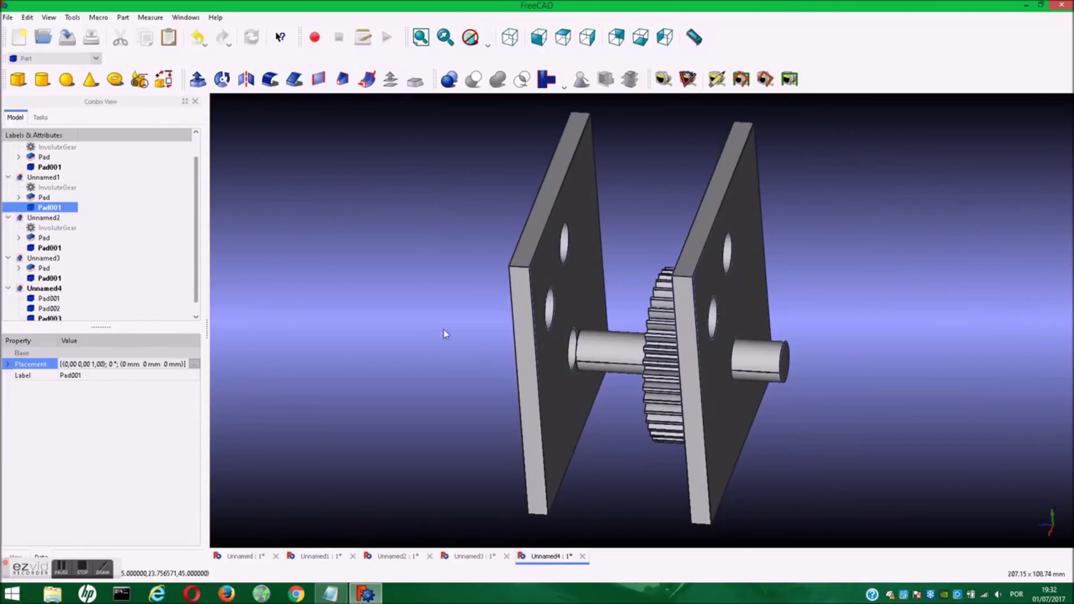
right_click(397, 296)
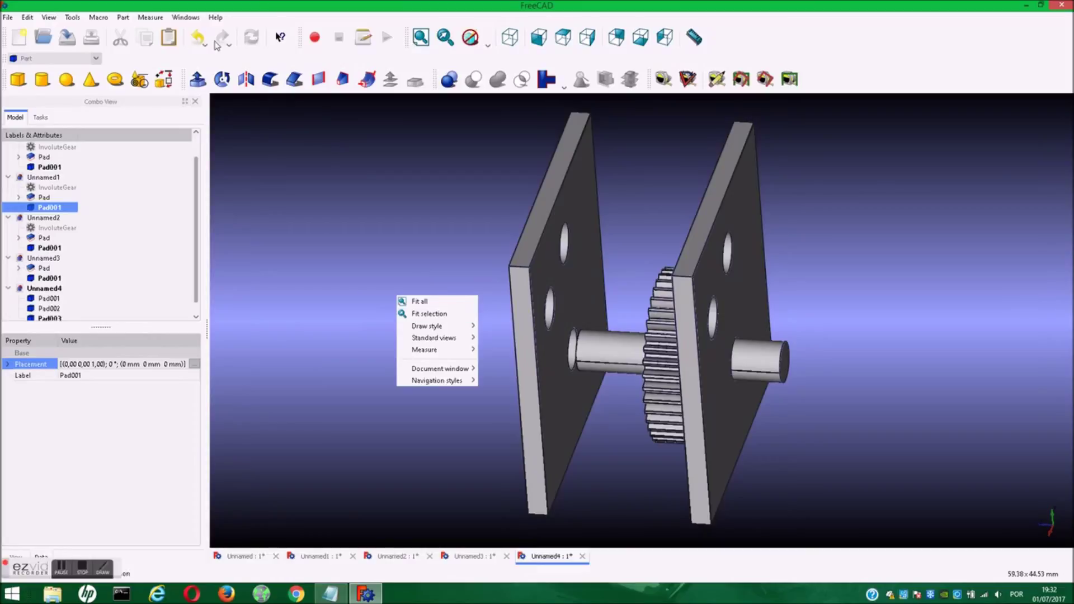
left_click(223, 79)
left_click(168, 40)
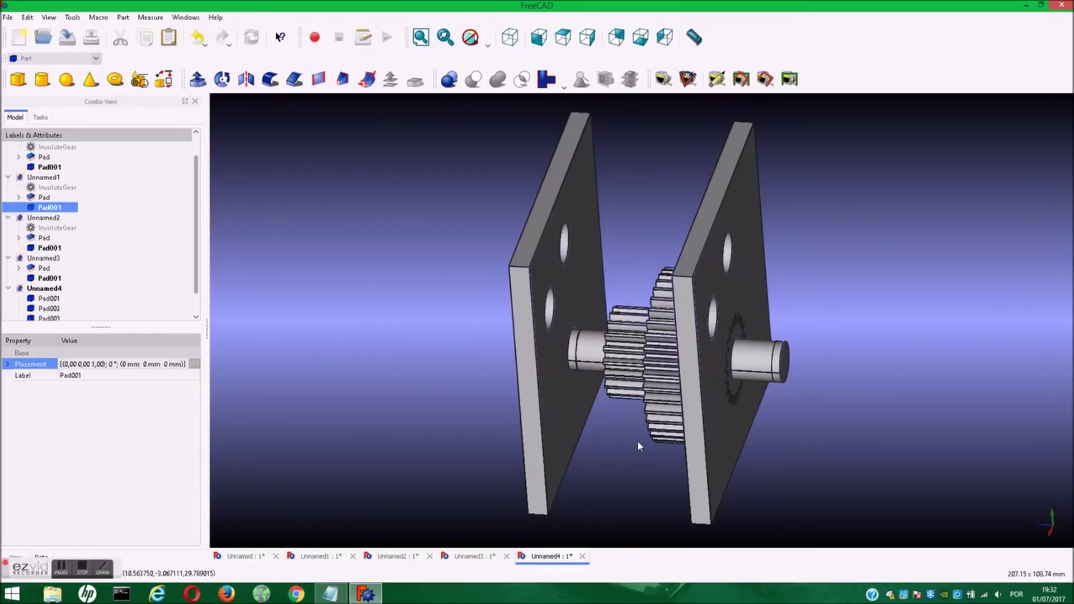
mouse_move(643, 446)
middle_mouse_down()
mouse_move(694, 448)
mouse_move(707, 436)
middle_mouse_up()
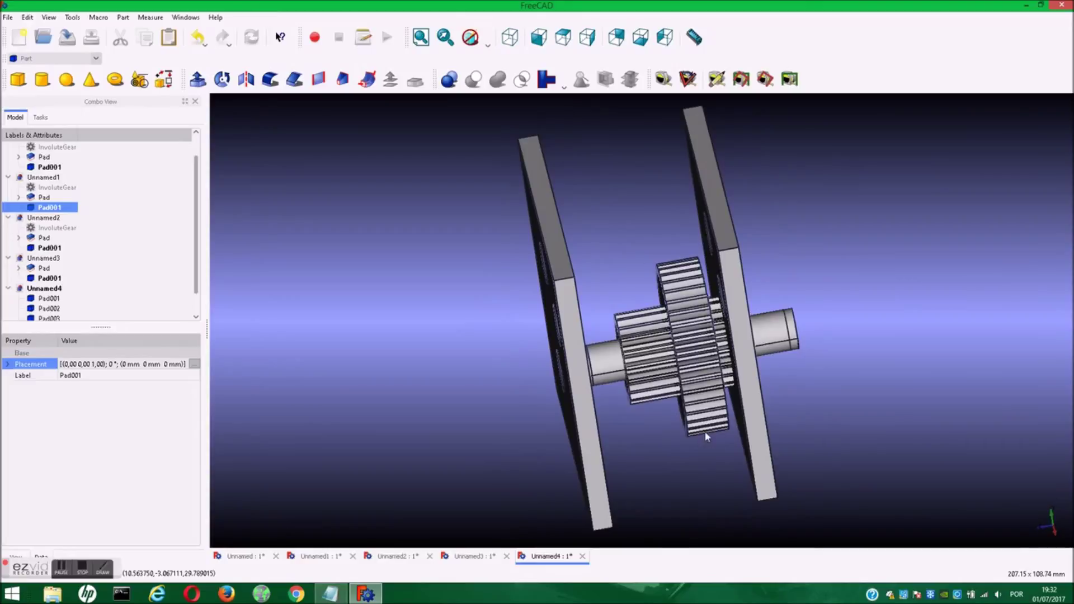
left_click(642, 320)
mouse_move(422, 297)
middle_mouse_down()
mouse_move(438, 350)
mouse_move(520, 340)
mouse_move(582, 315)
mouse_move(347, 286)
middle_mouse_up()
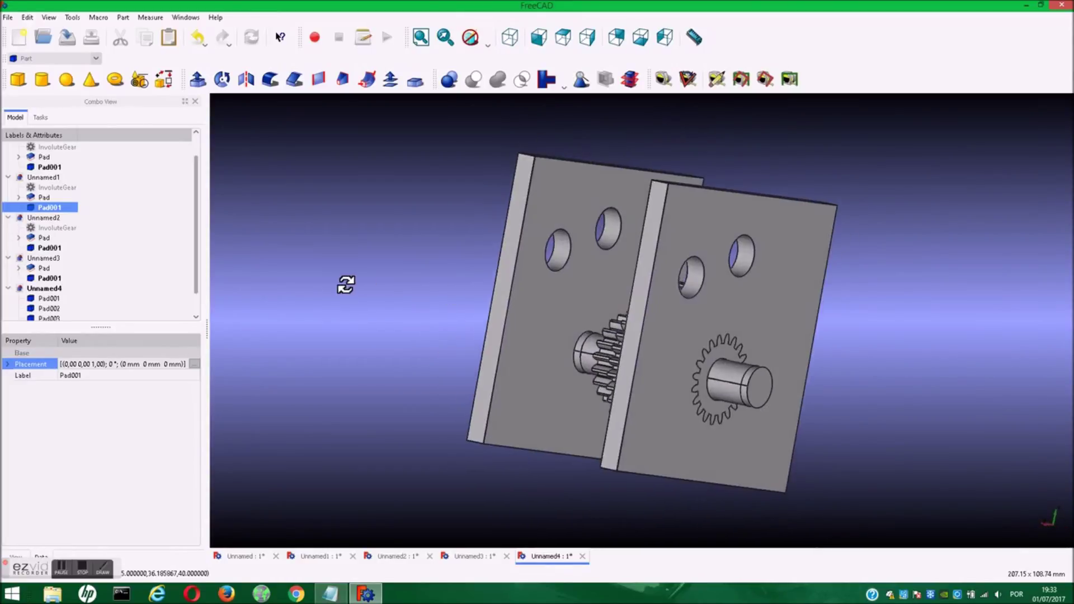
Shift the pasted gear part 21 mm along Y, confirm it, and keep the Part workbench.
left_click(194, 365)
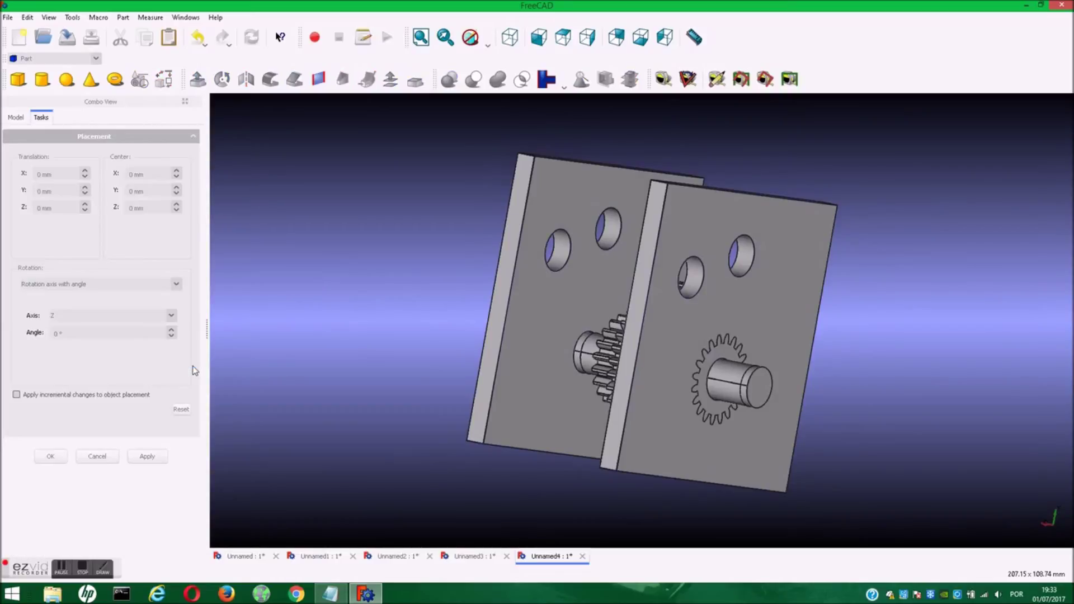
left_click(85, 189)
left_click_drag(85, 191, 87, 191)
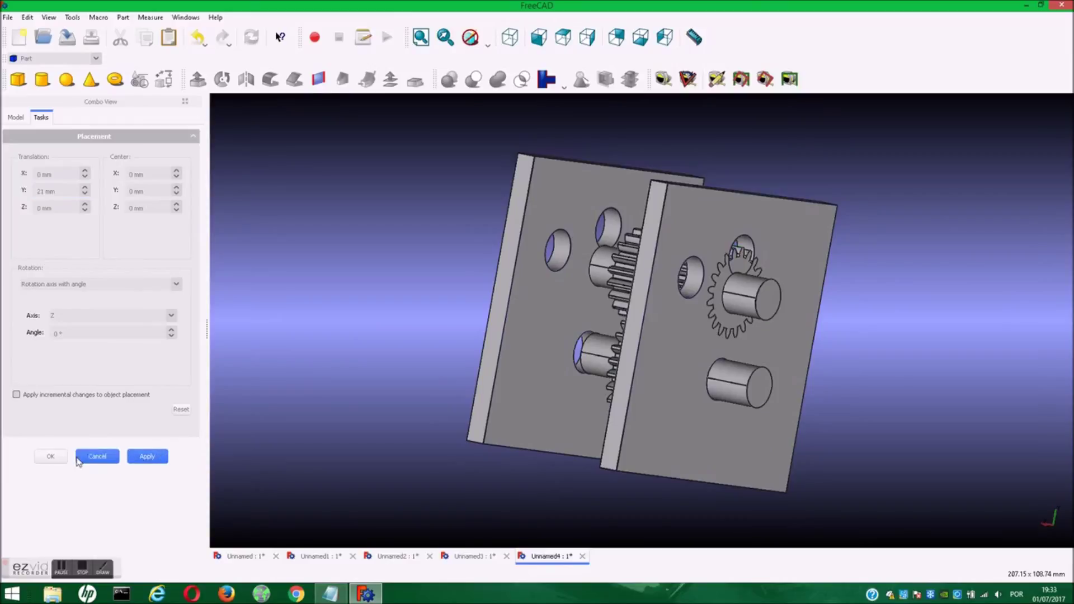
left_click(51, 456)
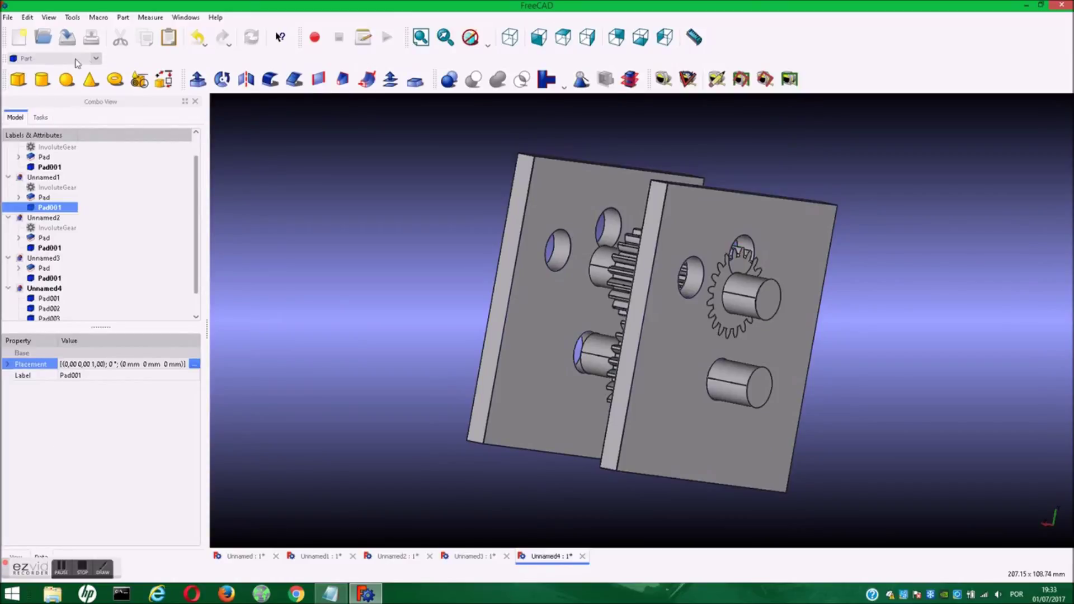
left_click(96, 58)
left_click(24, 71)
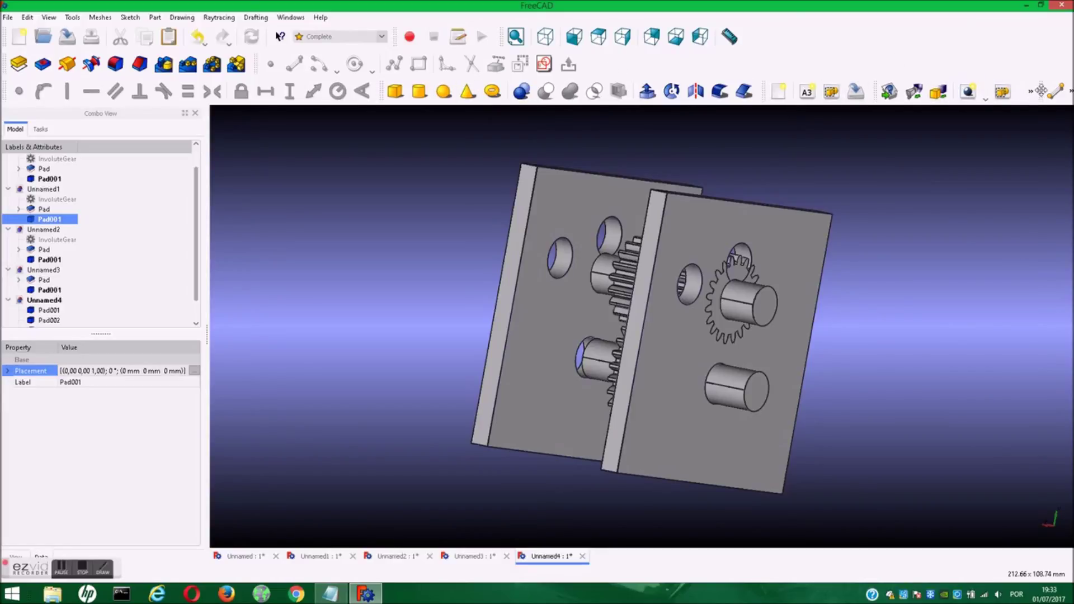
Move the Draft toolbar into the second row beside the Sketcher tools.
left_click_drag(1040, 91, 592, 64)
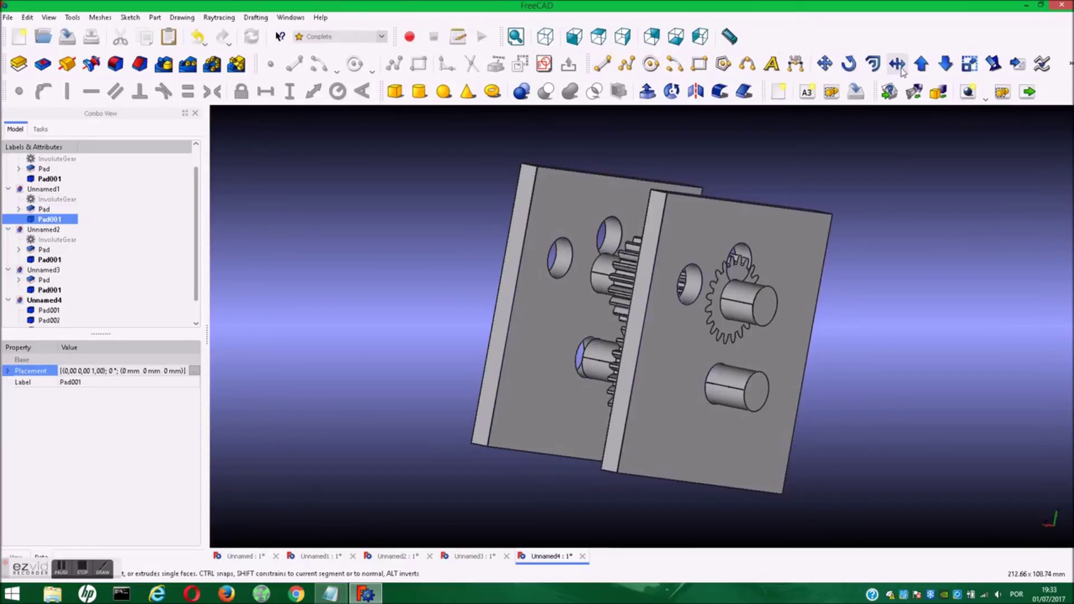
left_click(827, 65)
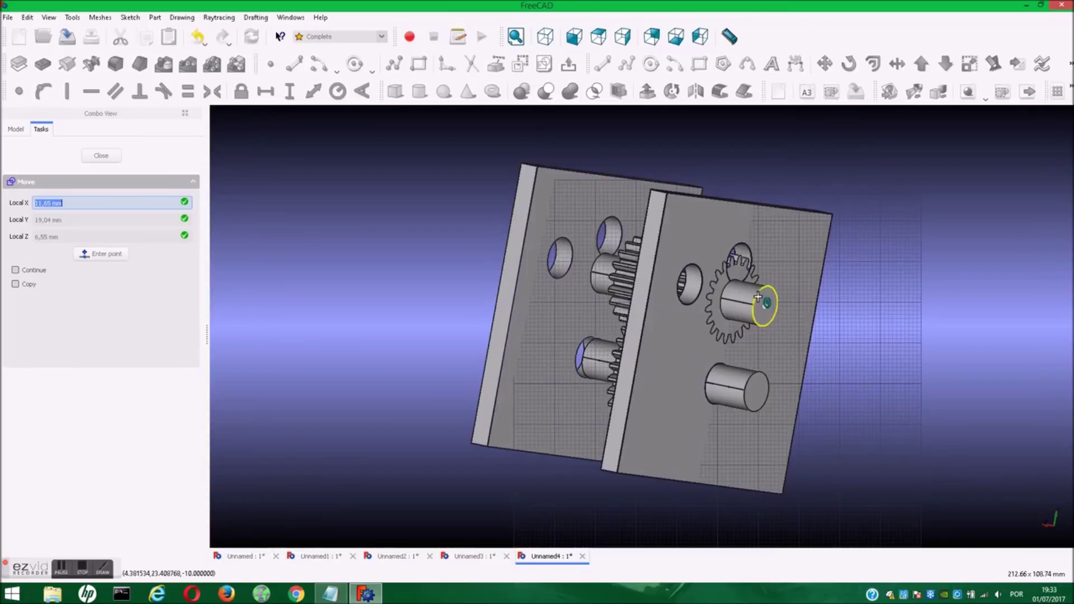
Move the small gear from its shaft centre into the plate hole centre.
left_click(758, 297)
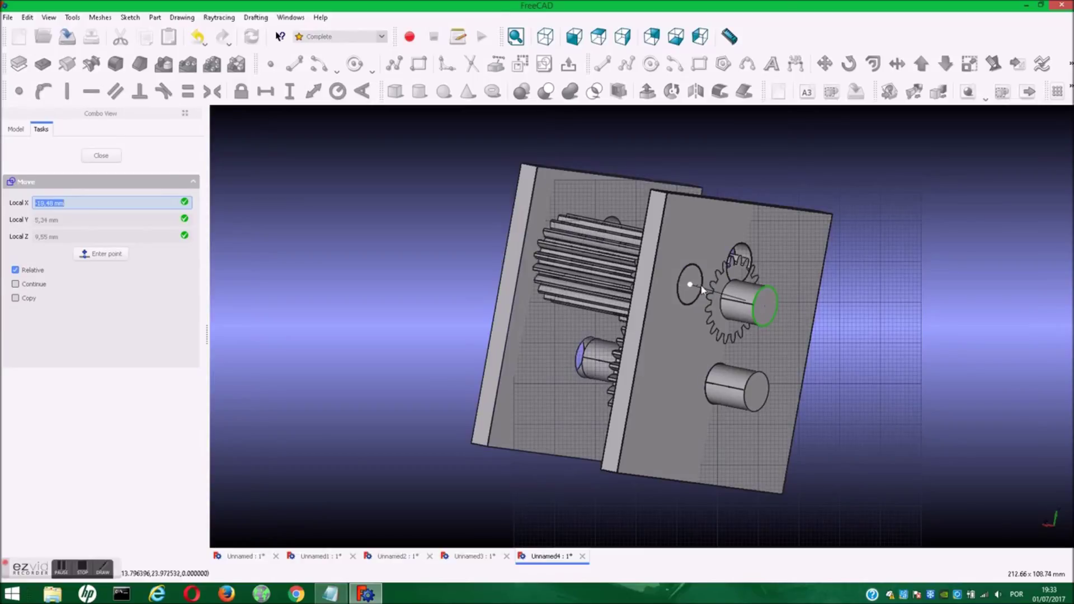
left_click(701, 287)
mouse_move(452, 259)
middle_mouse_down()
mouse_move(455, 283)
mouse_move(509, 308)
mouse_move(618, 215)
mouse_move(755, 188)
mouse_move(786, 228)
mouse_move(789, 276)
mouse_move(753, 333)
mouse_move(565, 360)
mouse_move(412, 334)
mouse_move(523, 362)
mouse_move(569, 420)
mouse_move(453, 368)
middle_mouse_up()
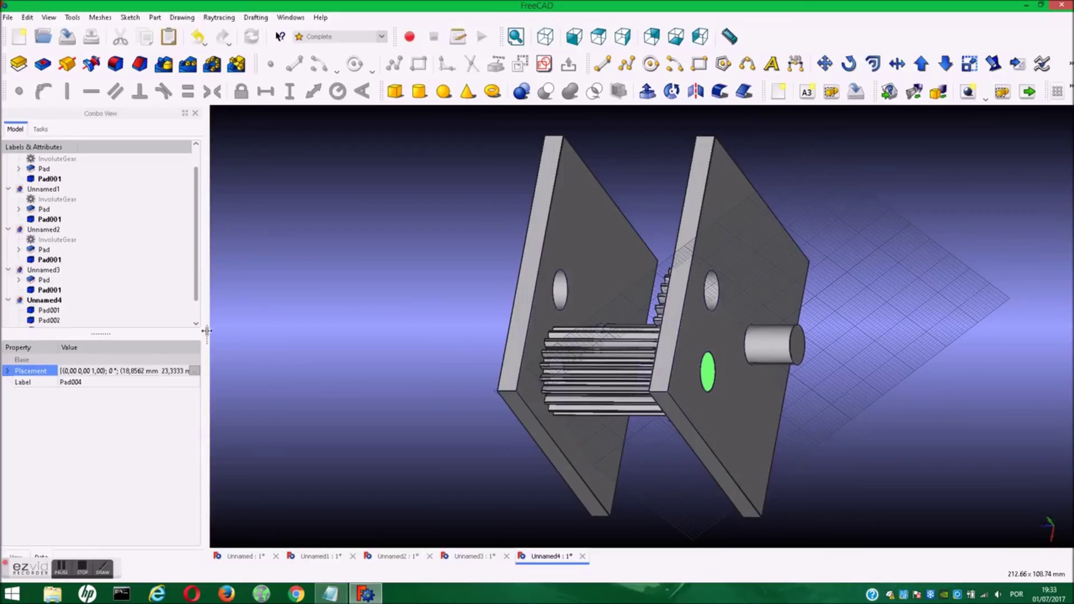
Copy the gear body Pad001 from Unnamed and paste it into Unnamed4 as Pad005.
left_click(273, 308)
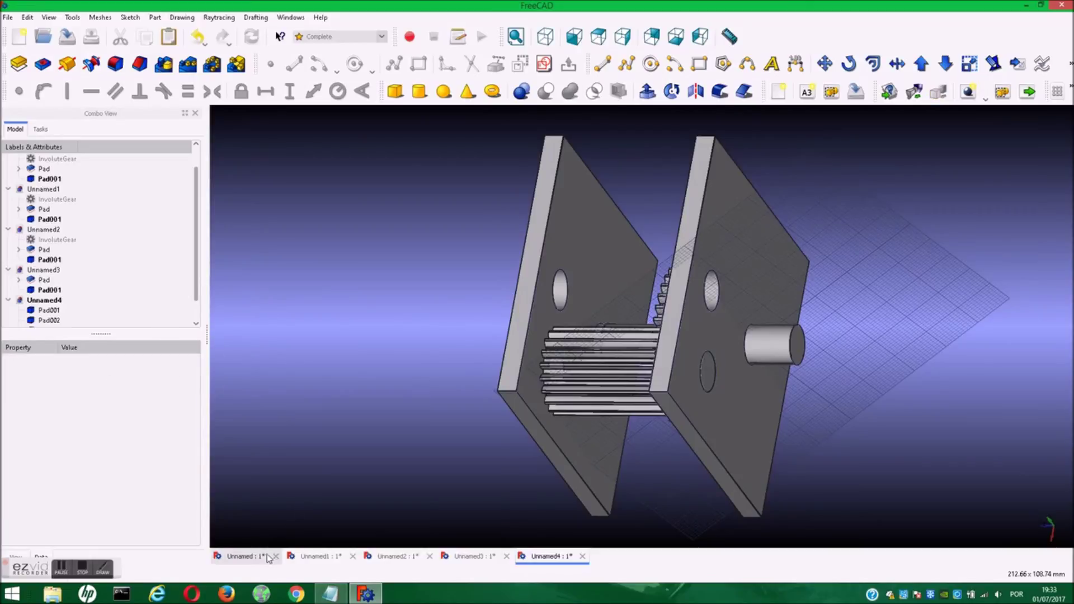
left_click(268, 557)
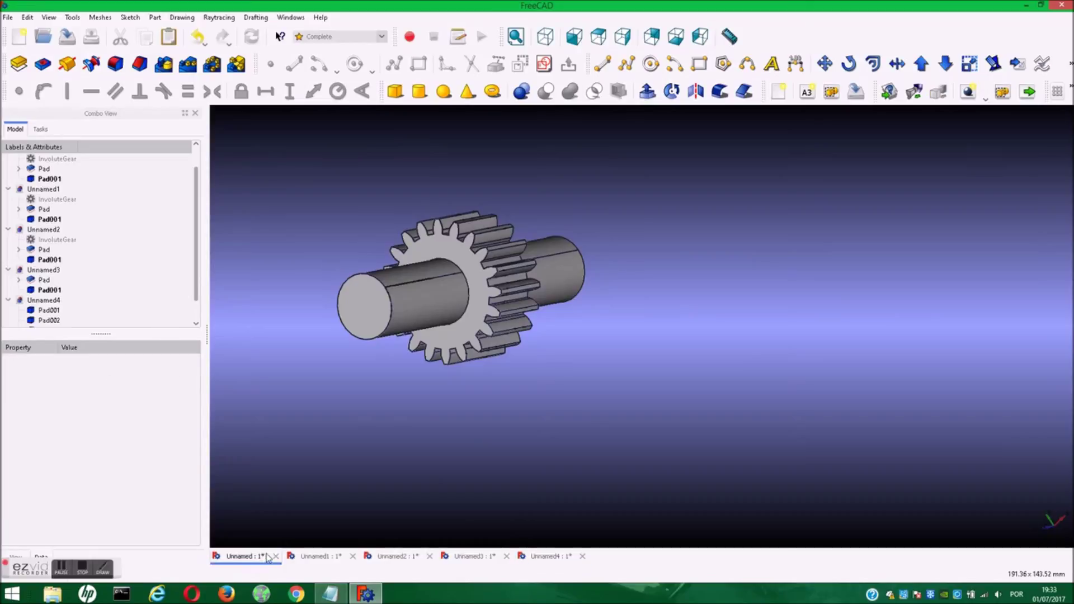
left_click(32, 180)
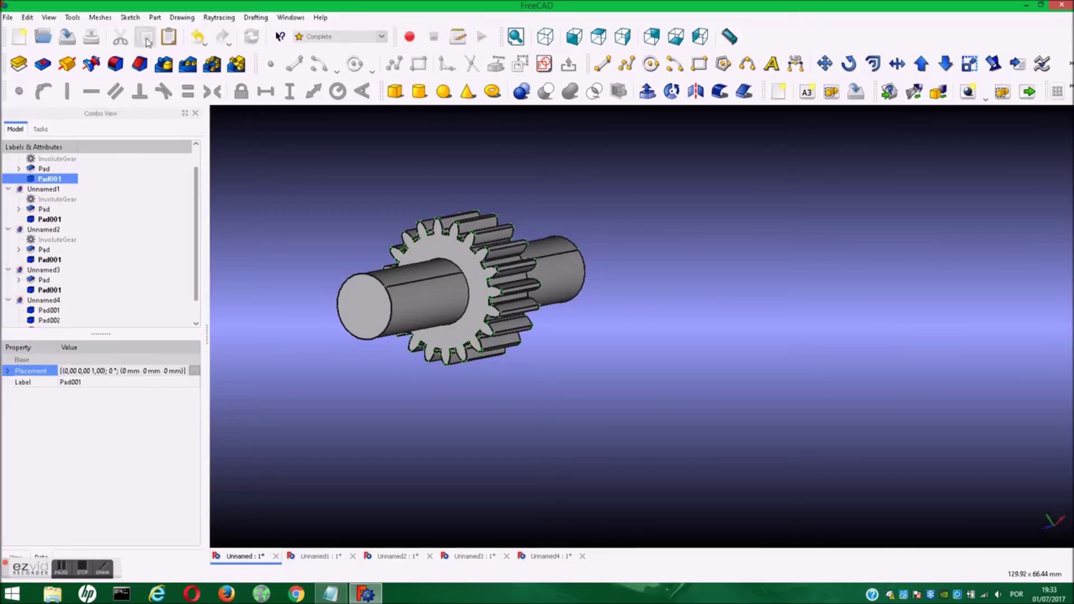
left_click(550, 556)
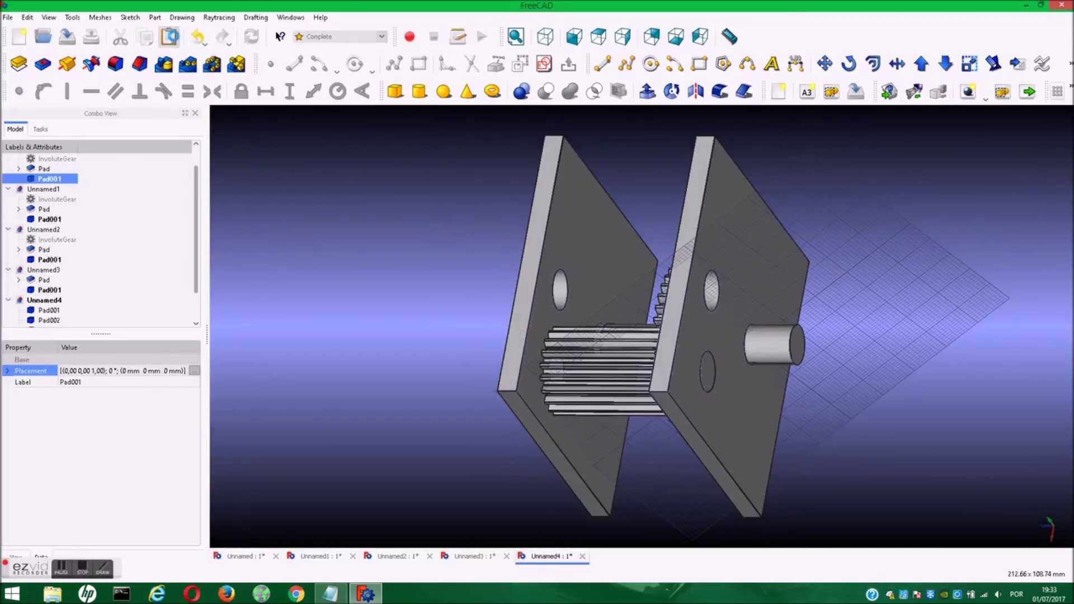
left_click(170, 37)
mouse_move(911, 452)
middle_mouse_down()
mouse_move(1007, 460)
mouse_move(1031, 415)
mouse_move(845, 390)
mouse_move(843, 343)
mouse_move(863, 300)
middle_mouse_up()
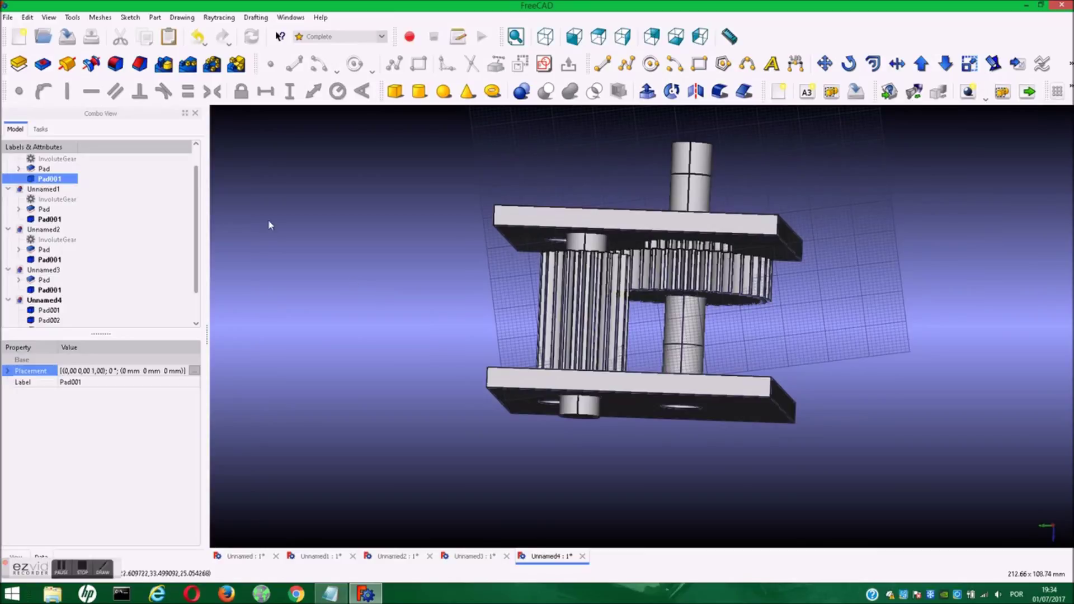
scroll(192, 215, "down", 1)
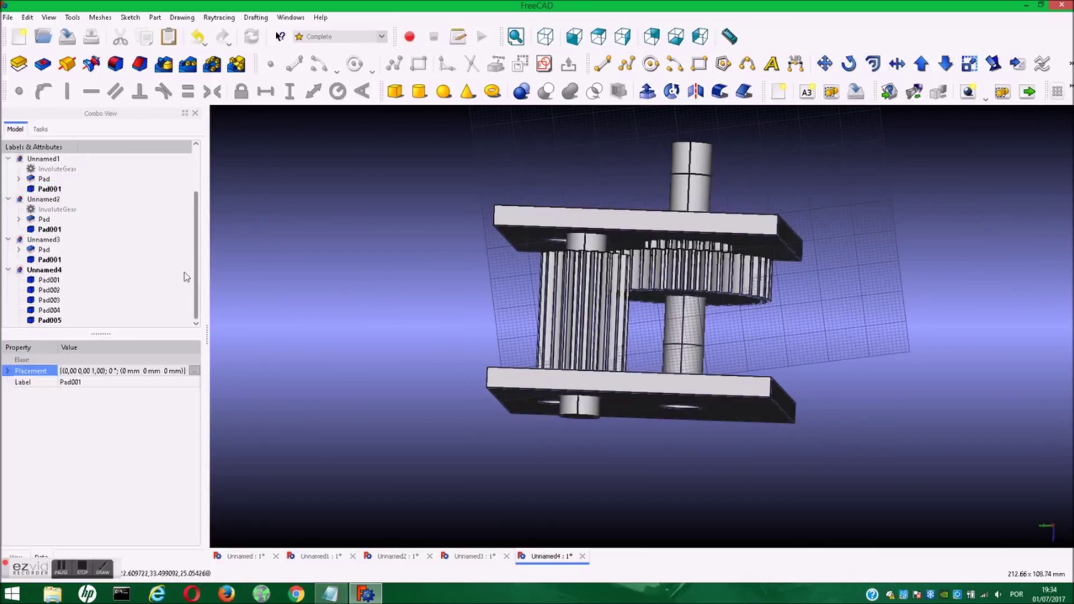
Open Pad005's placement settings, with all offsets still at zero.
left_click(49, 321)
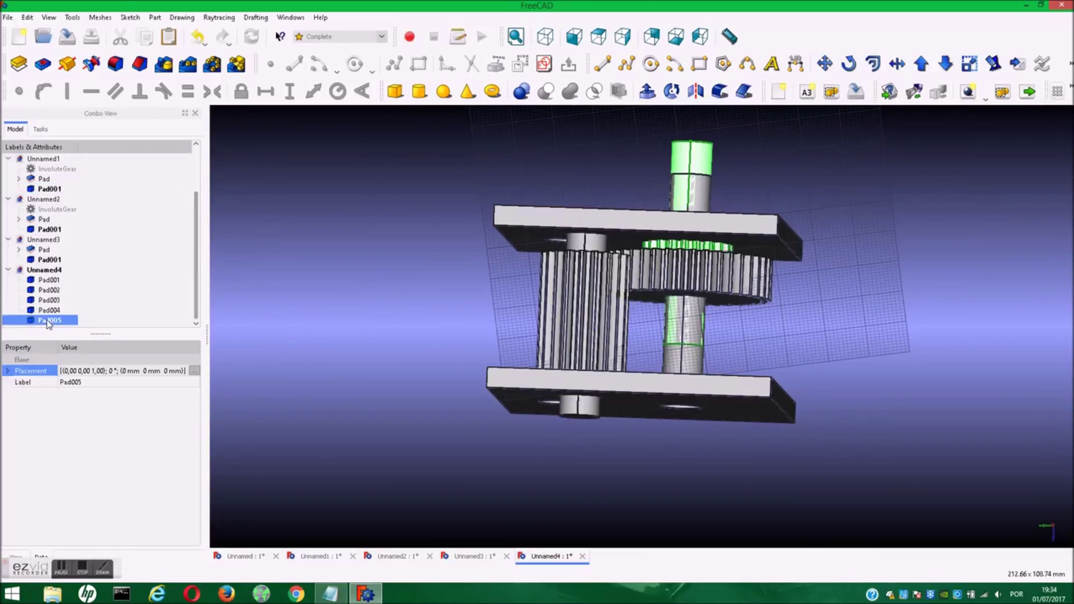
left_click(194, 371)
mouse_move(983, 232)
middle_mouse_down()
mouse_move(945, 237)
mouse_move(943, 392)
mouse_move(987, 387)
middle_mouse_up()
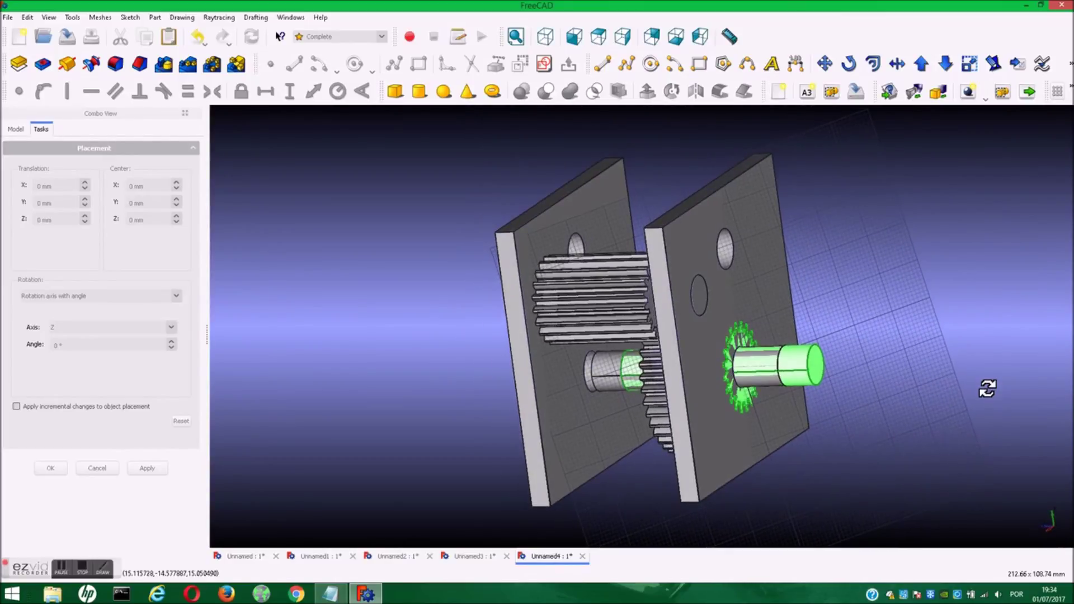
Raise the pasted gear and shaft to a 31 mm Y offset in its placement.
left_click(84, 200)
left_click_drag(85, 203, 85, 204)
middle_click_drag(263, 304, 372, 333)
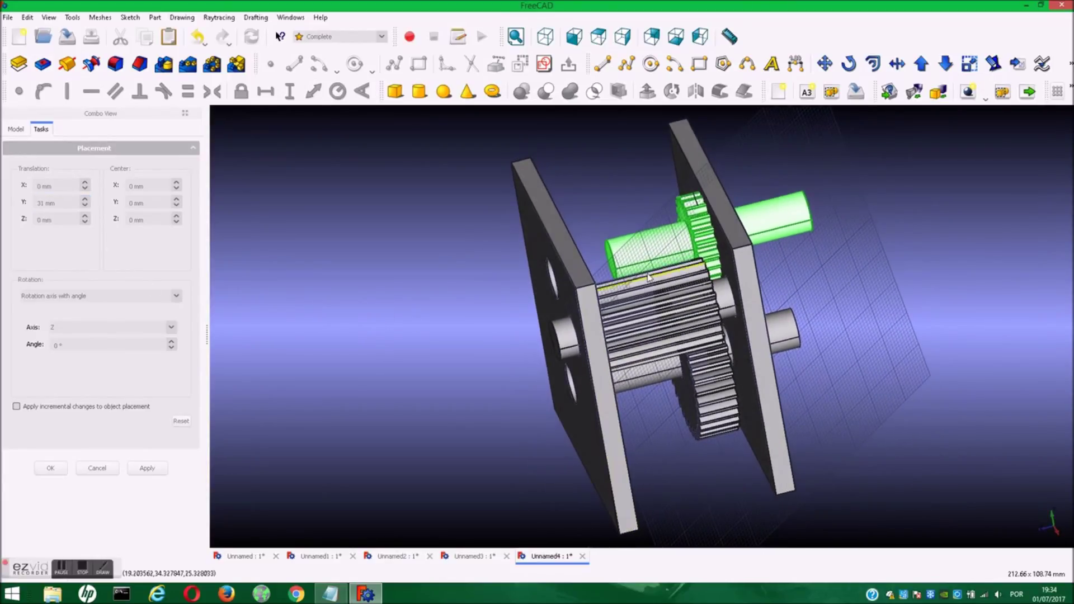
left_click(608, 246)
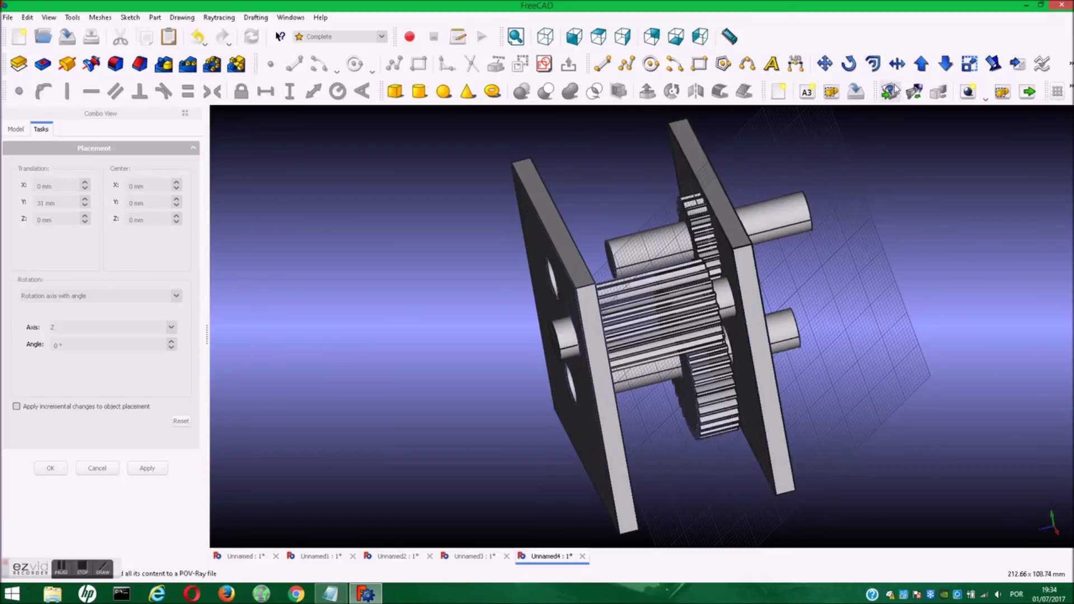
left_click(828, 62)
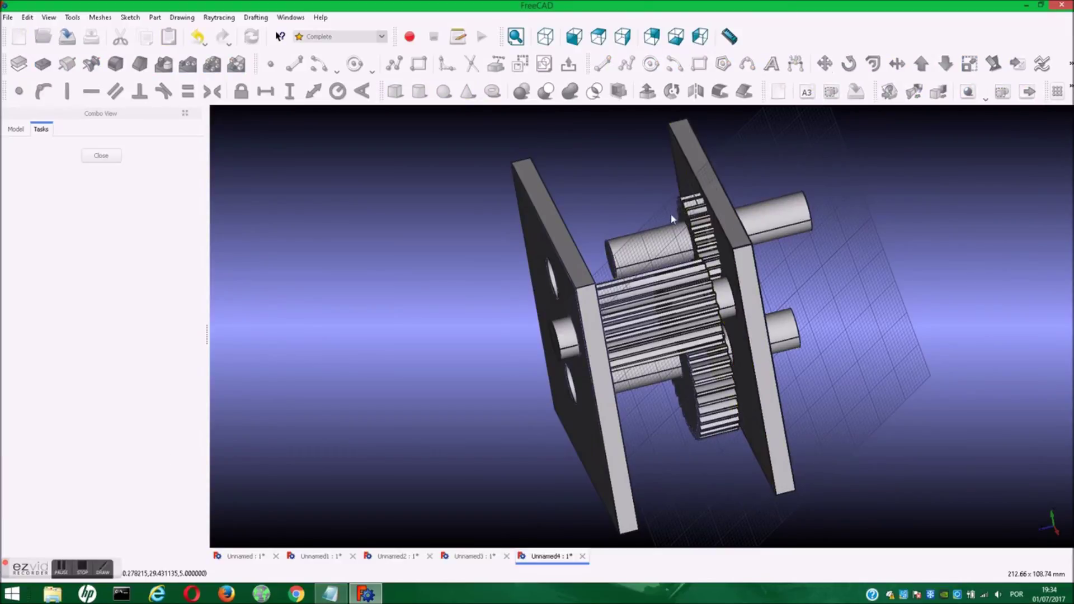
Move the pasted shaft by snapping its end onto the upper plate hole.
left_click(613, 261)
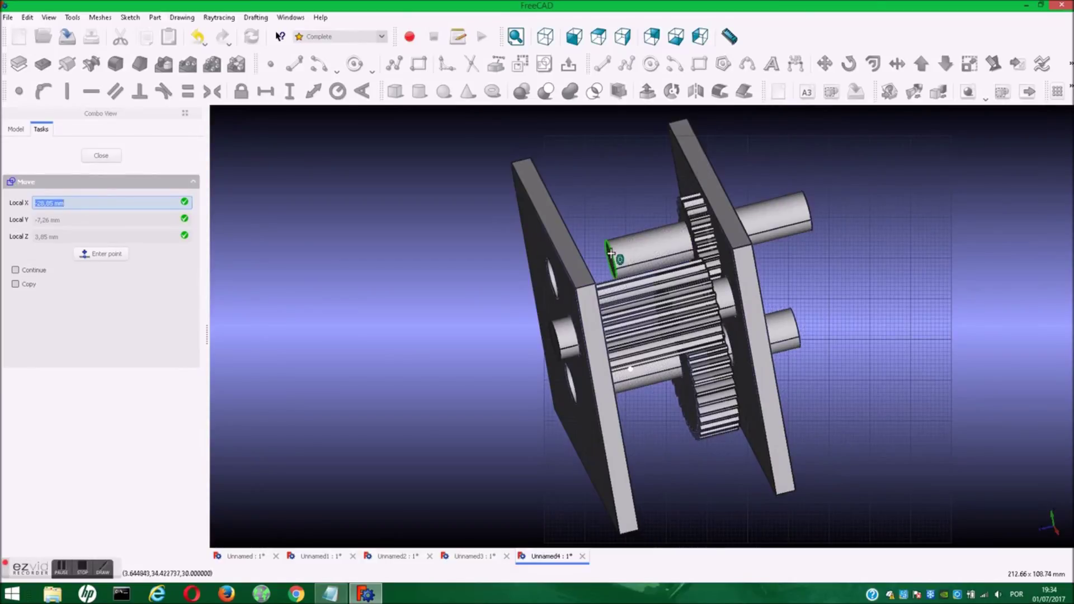
middle_click_drag(513, 294, 475, 321)
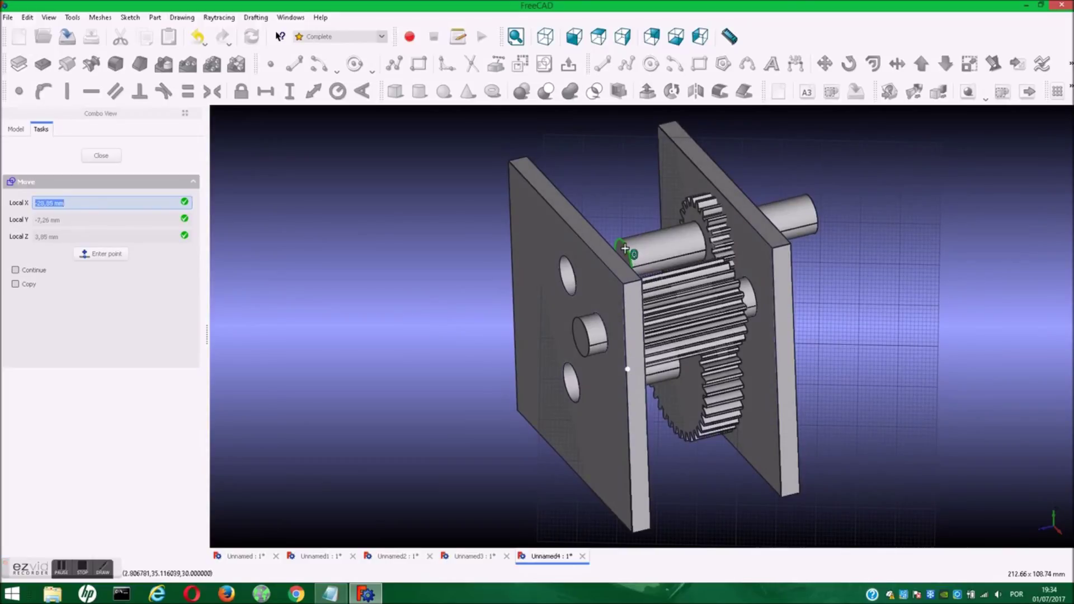
left_click(414, 264)
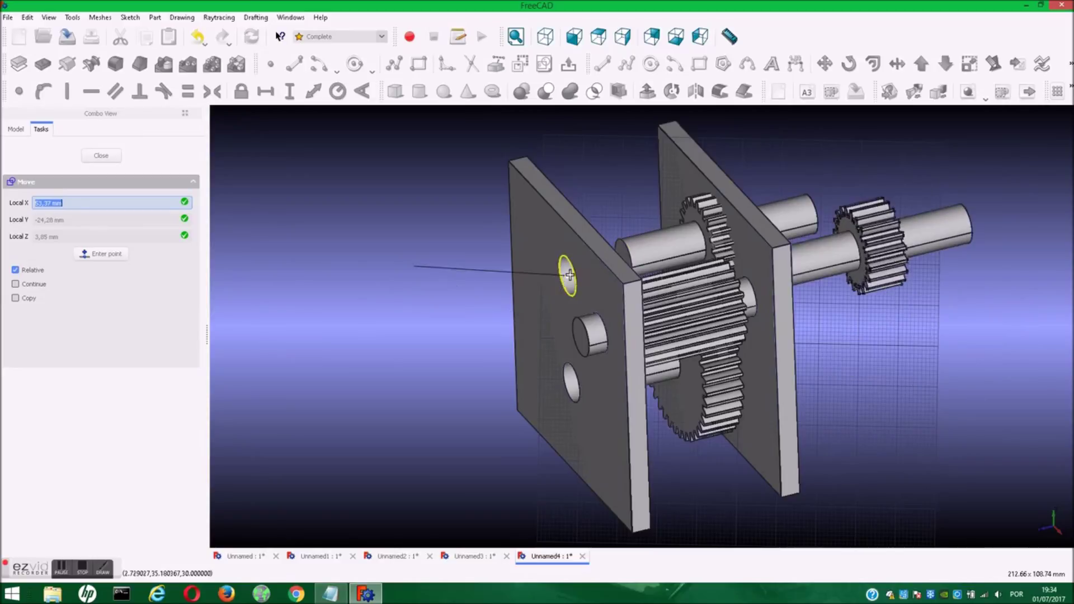
left_click(570, 275)
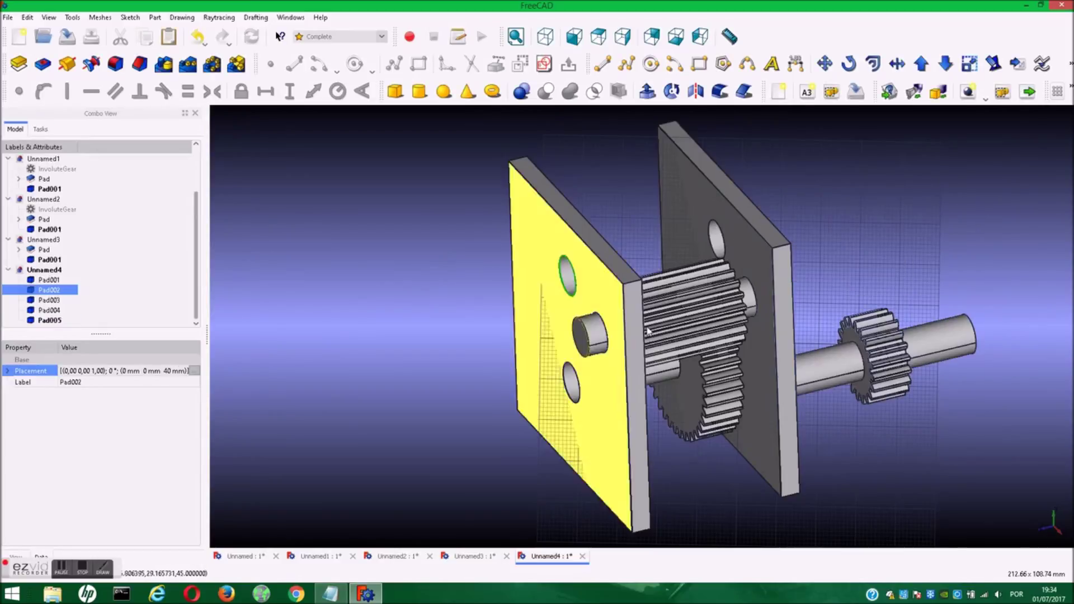
Inspect where the shaft landed and undo the misplaced move.
left_click(936, 424)
mouse_move(885, 434)
middle_mouse_down()
mouse_move(784, 404)
mouse_move(923, 415)
middle_mouse_up()
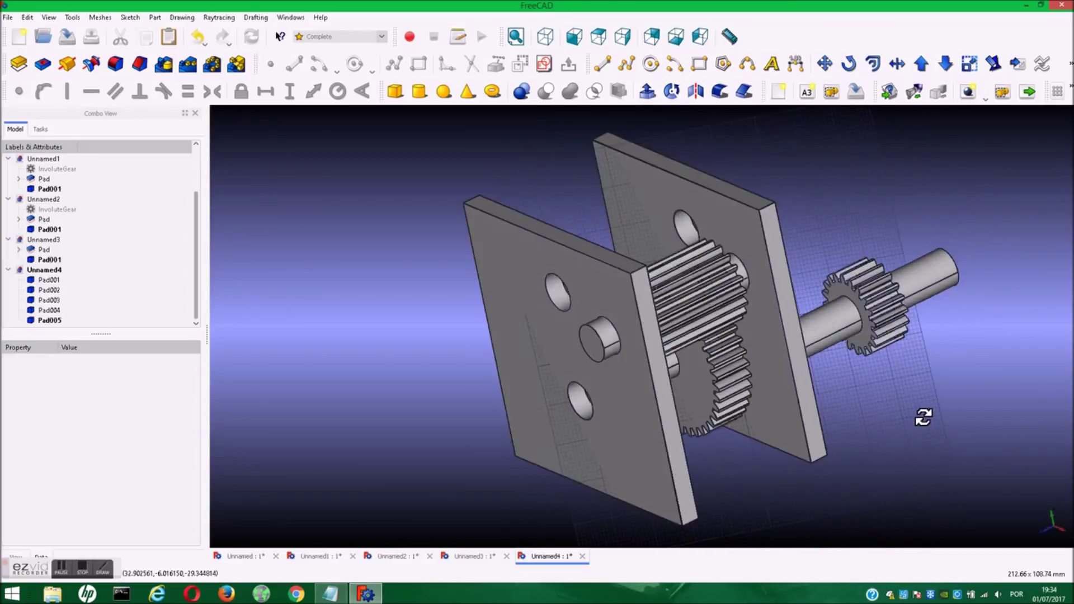
left_click(199, 37)
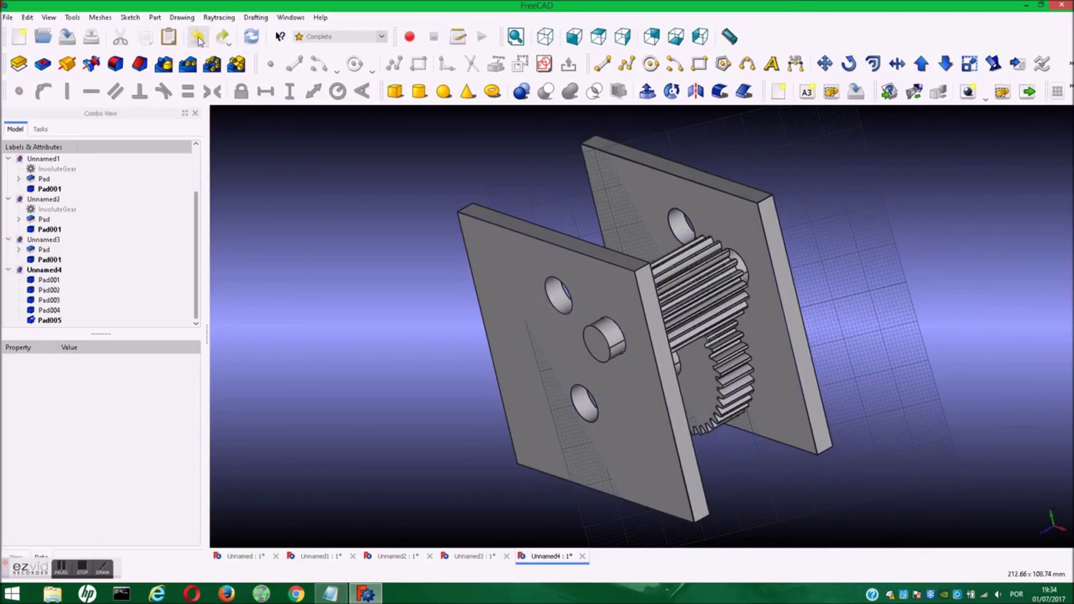
mouse_move(855, 216)
middle_mouse_down()
mouse_move(743, 276)
mouse_move(870, 261)
middle_mouse_up()
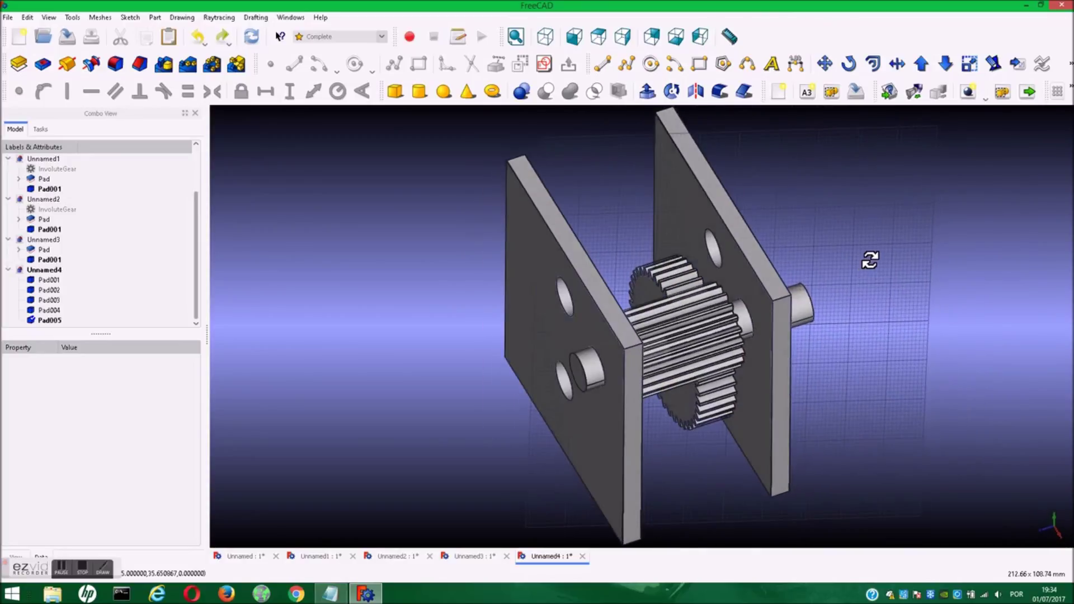
Raise Pad005's Y placement offset with the spin box and apply it.
left_click(805, 305)
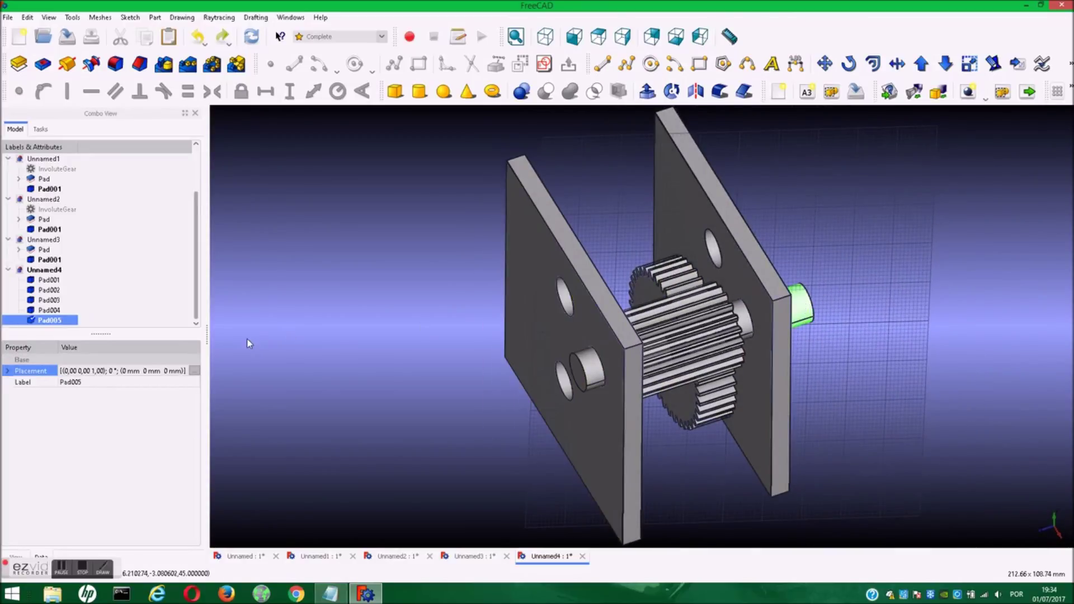
left_click(194, 372)
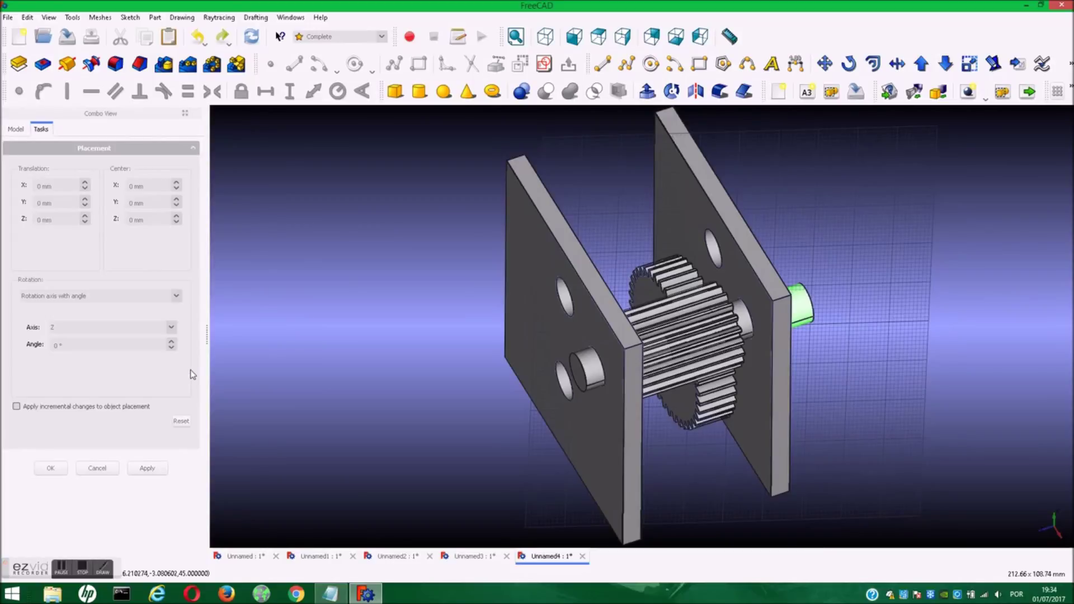
left_click(83, 201)
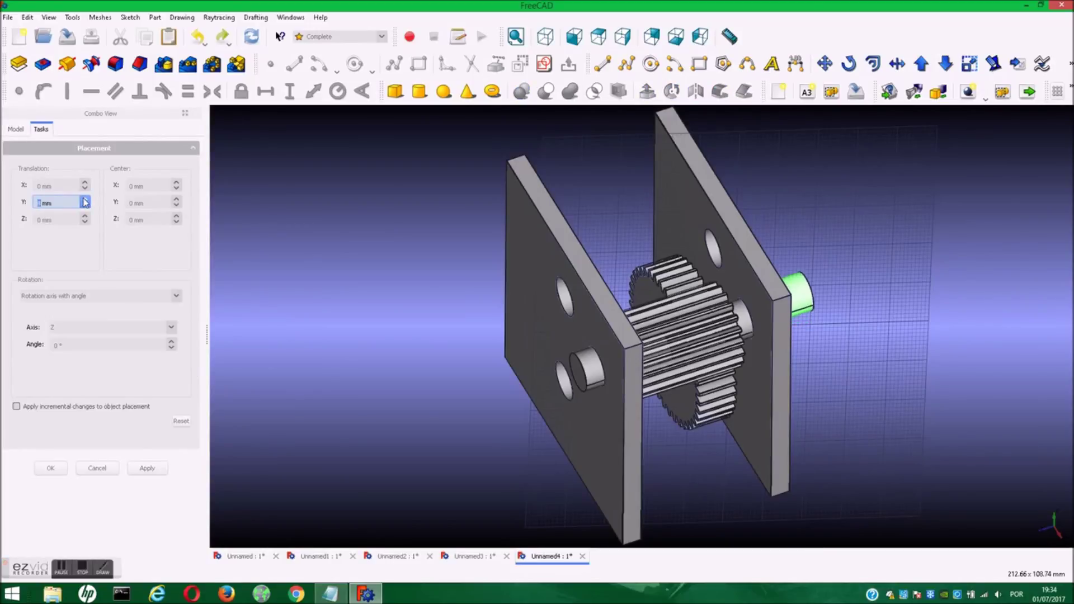
left_click(84, 199)
scroll(85, 202, "up", 2)
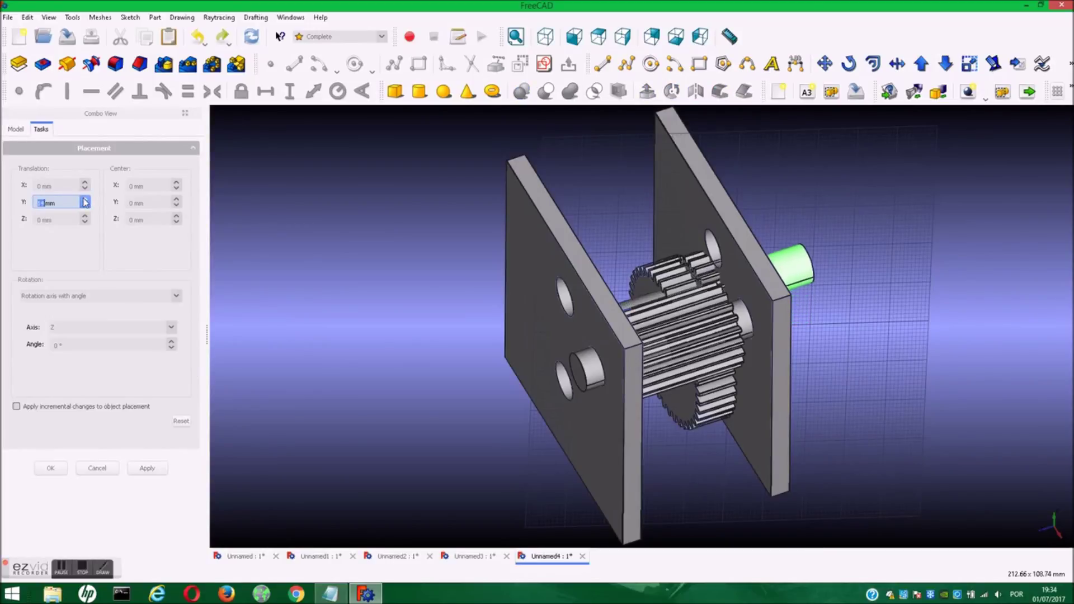
scroll(85, 202, "up", 2)
scroll(85, 201, "up", 2)
scroll(85, 202, "up", 2)
scroll(85, 202, "up", 1)
scroll(85, 202, "up", 1)
scroll(85, 202, "up", 1)
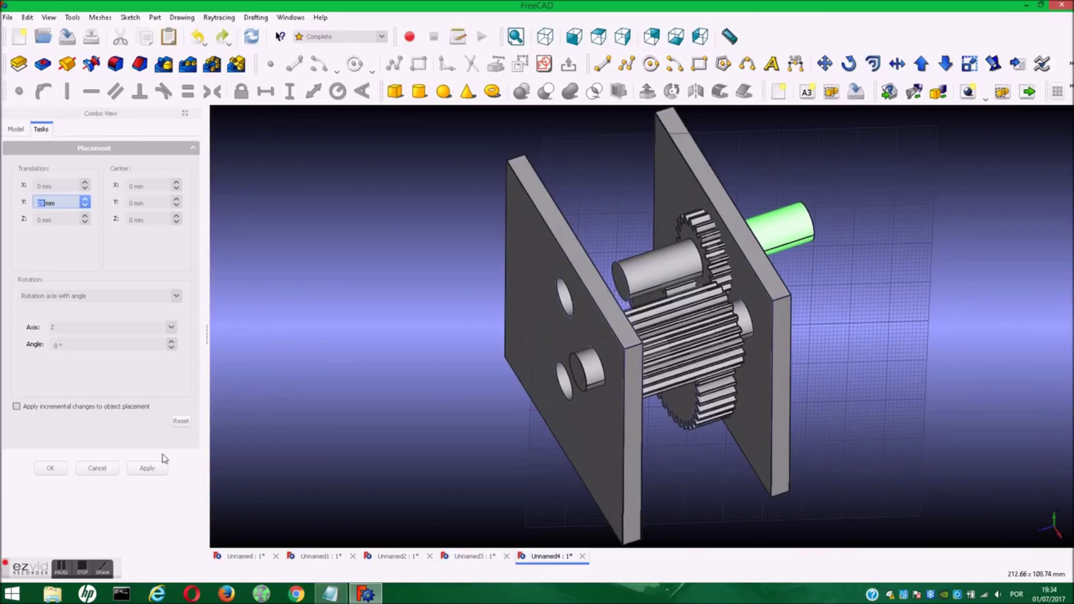
left_click(146, 468)
left_click(52, 468)
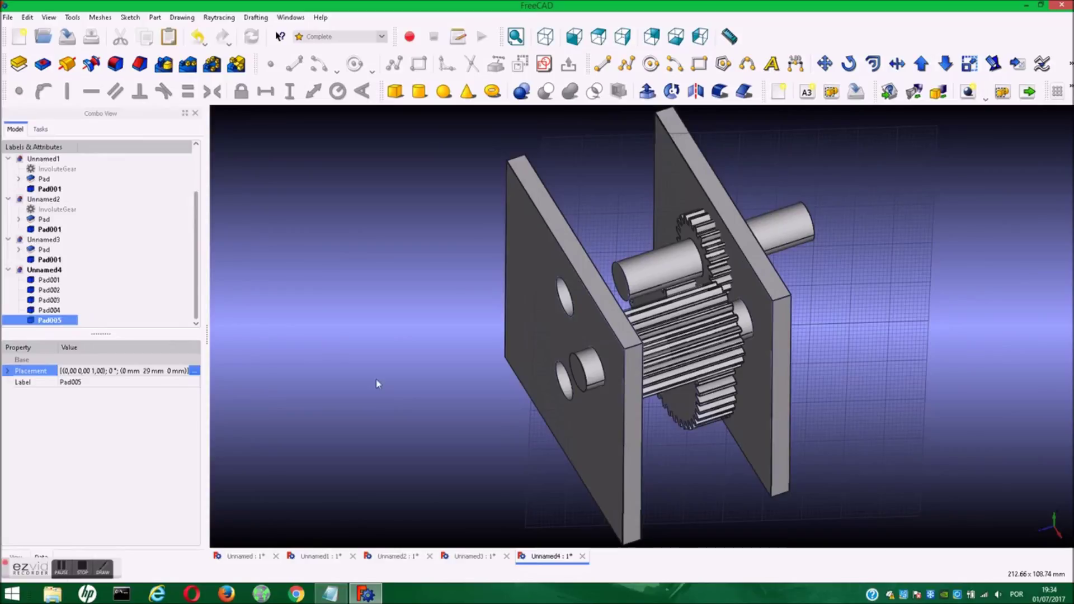
Move the shaft from its end circle into the front plate's upper hole, placing it at 0, 30, 15 mm.
left_click(825, 63)
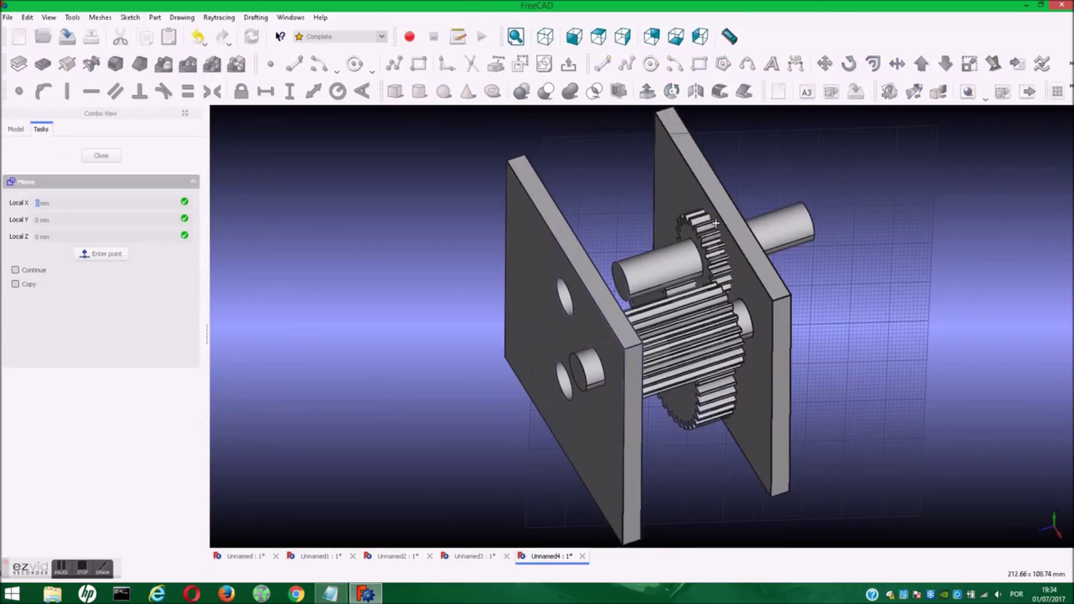
left_click(620, 278)
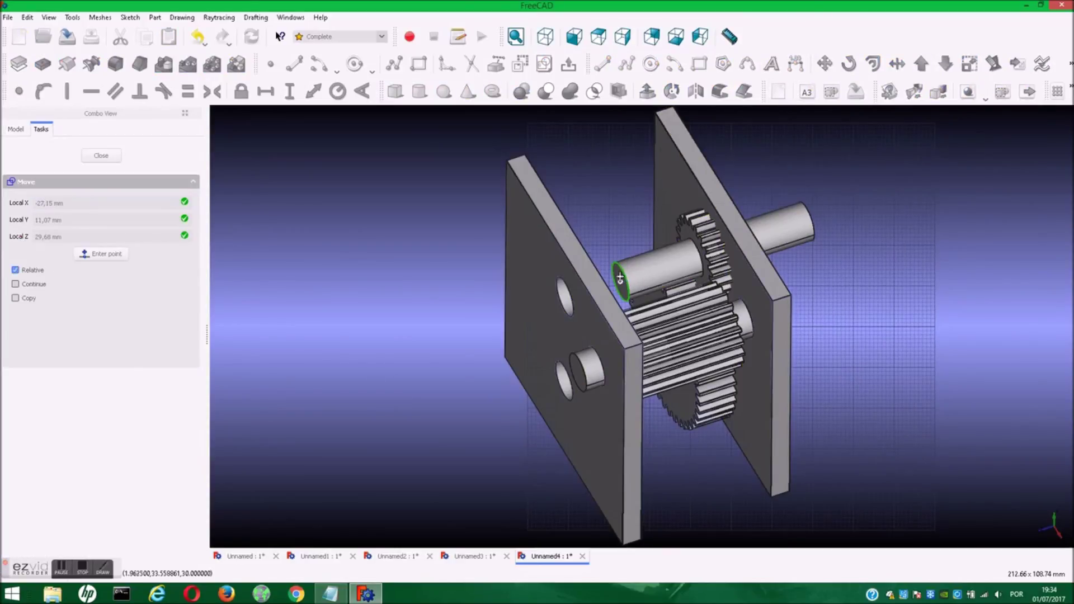
left_click(564, 306)
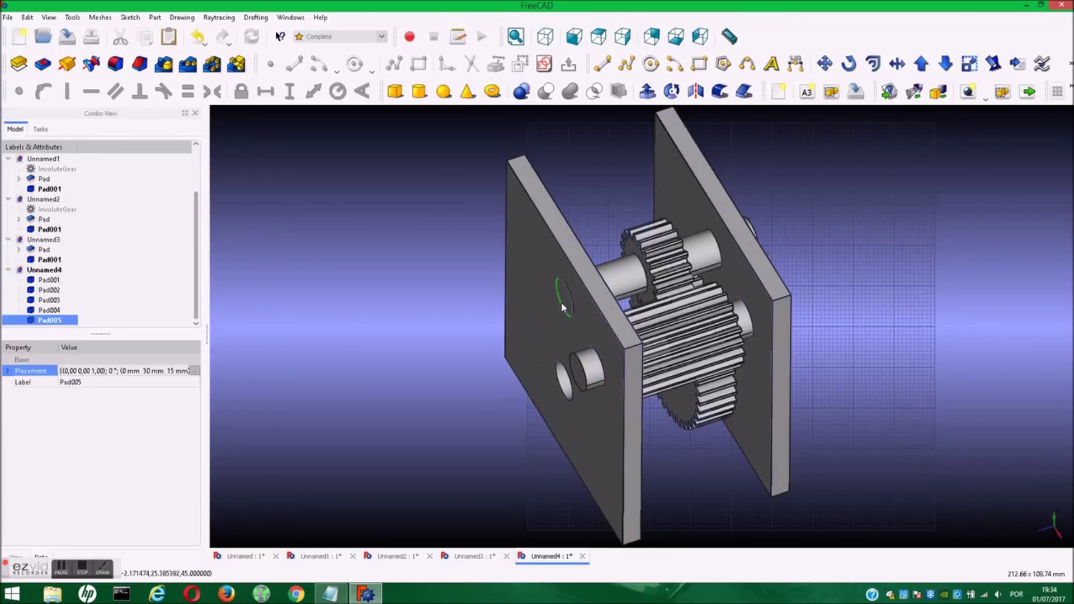
left_click(364, 307)
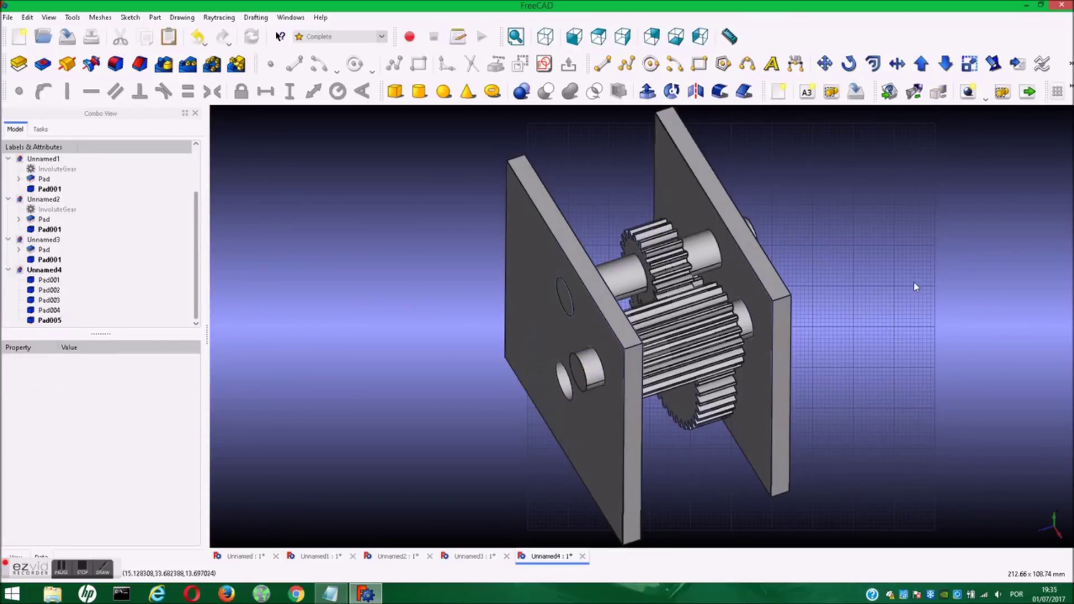
mouse_move(971, 272)
middle_mouse_down()
mouse_move(954, 307)
mouse_move(911, 343)
mouse_move(875, 319)
mouse_move(928, 251)
mouse_move(906, 192)
mouse_move(932, 315)
middle_mouse_up()
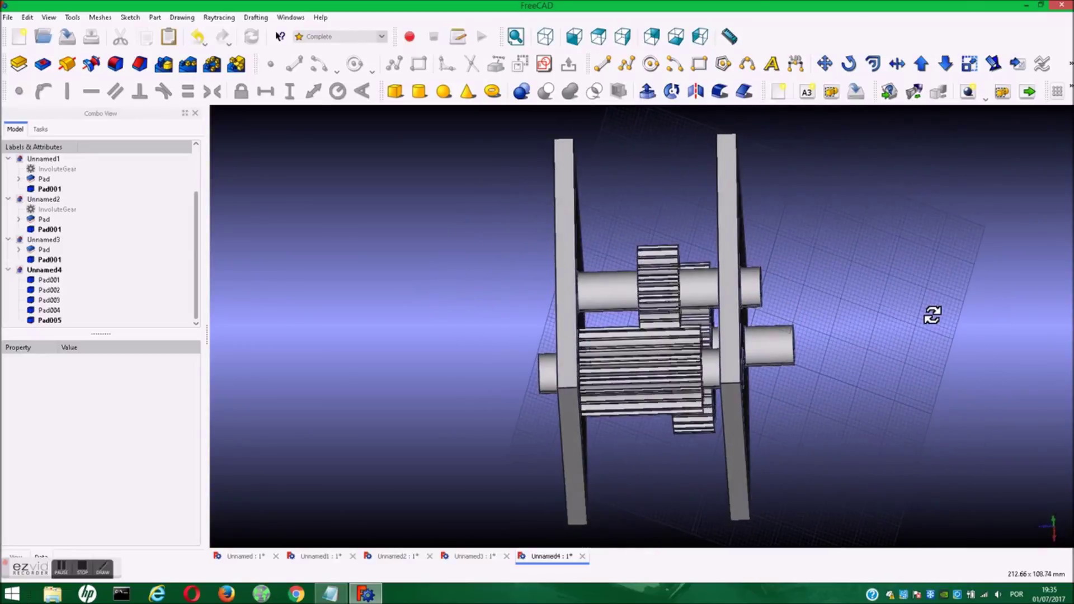
left_click(625, 303)
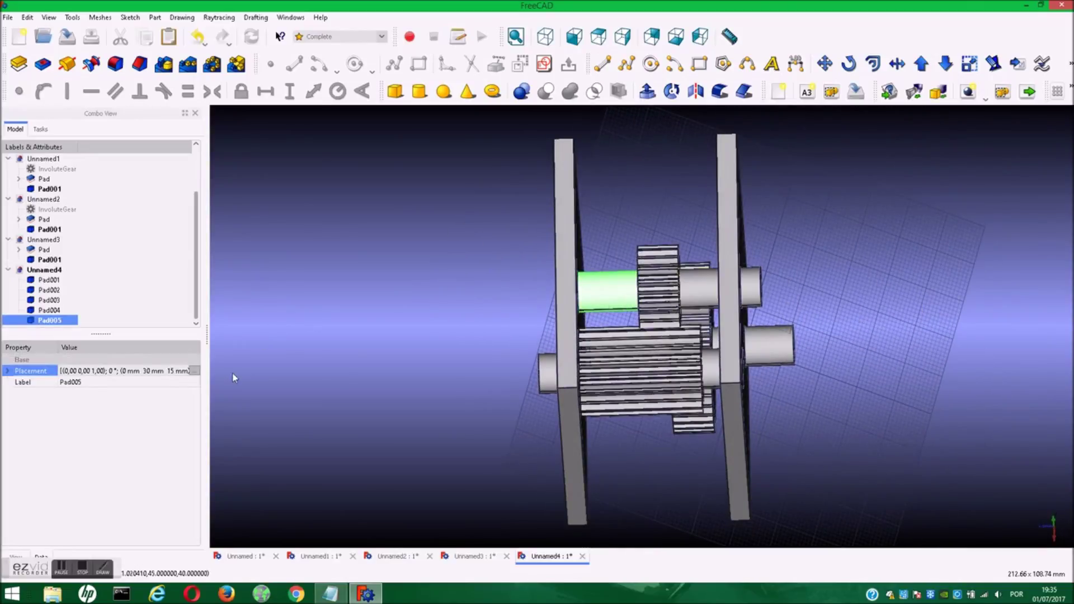
Slide the upper shaft along its axis by raising its Translation Z, and apply.
left_click(196, 372)
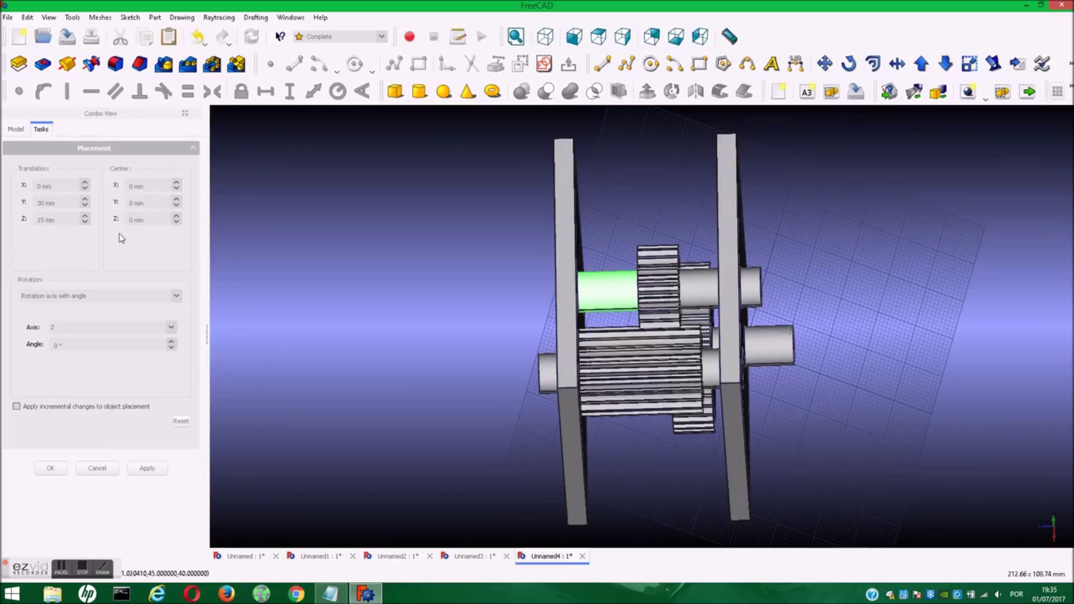
left_click(85, 221)
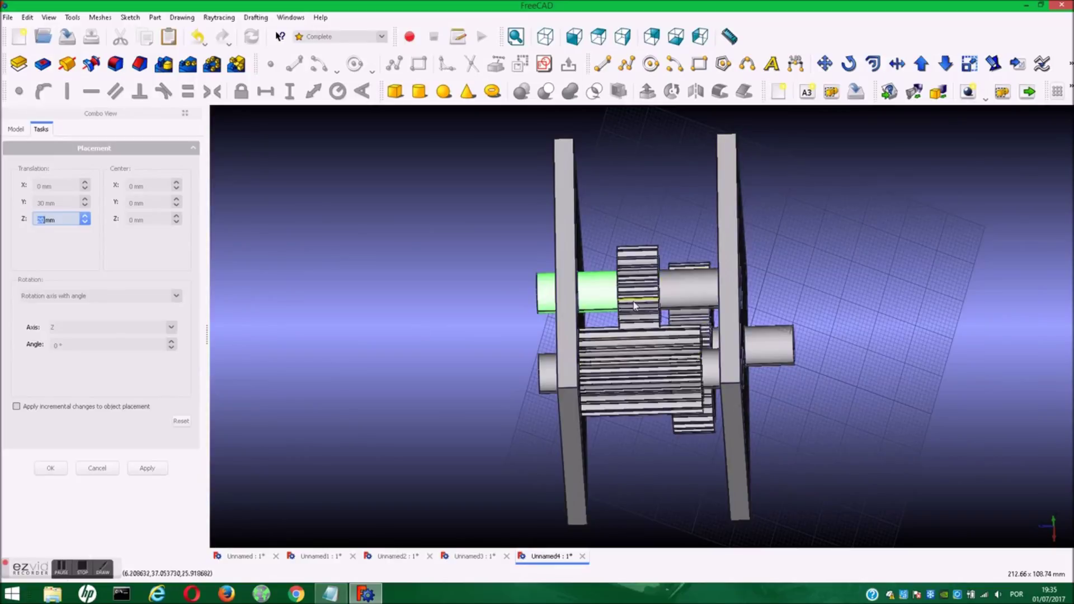
left_click(85, 222)
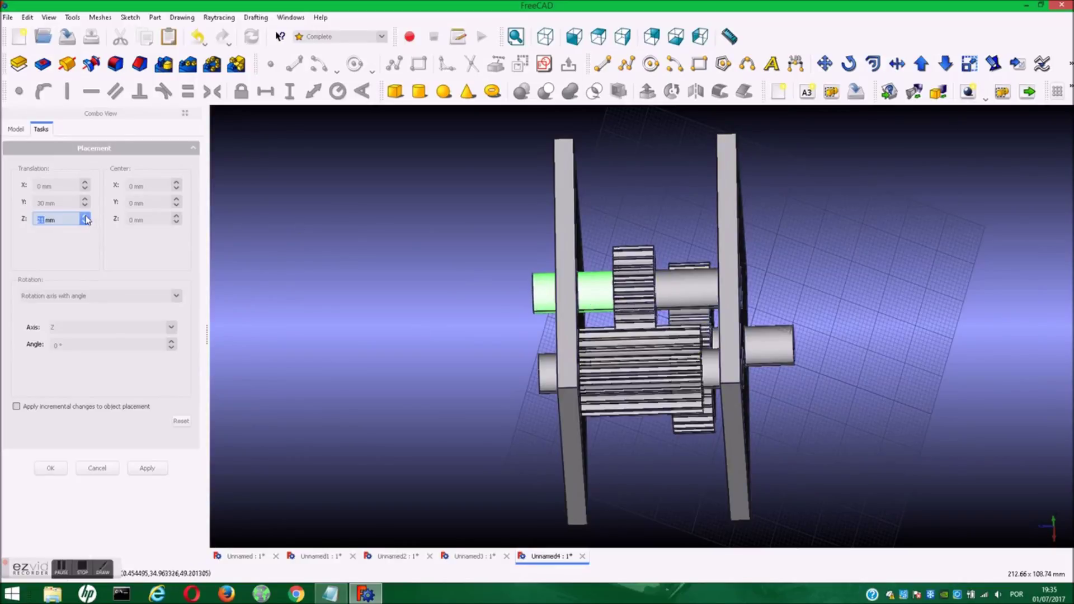
mouse_move(740, 287)
middle_mouse_down()
mouse_move(878, 293)
mouse_move(815, 263)
mouse_move(834, 269)
mouse_move(811, 307)
middle_mouse_up()
left_click(780, 320)
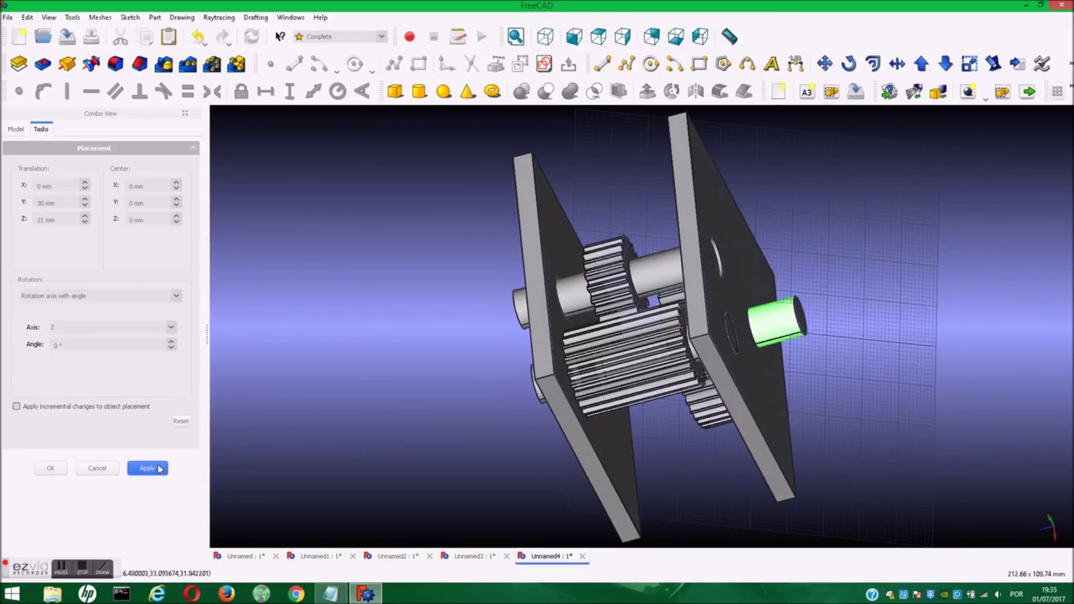
left_click(649, 280)
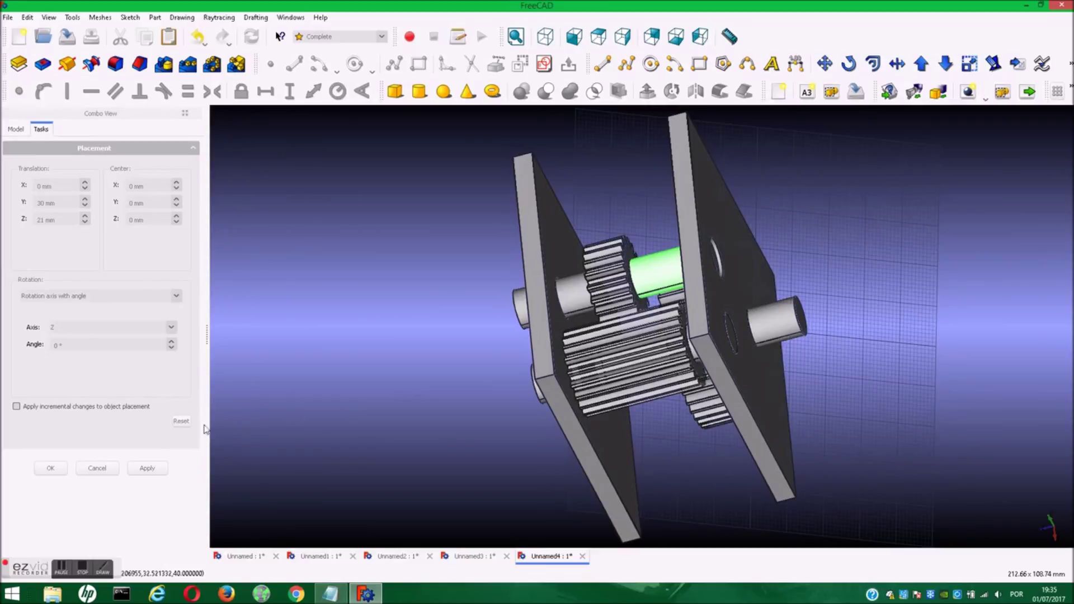
left_click(147, 468)
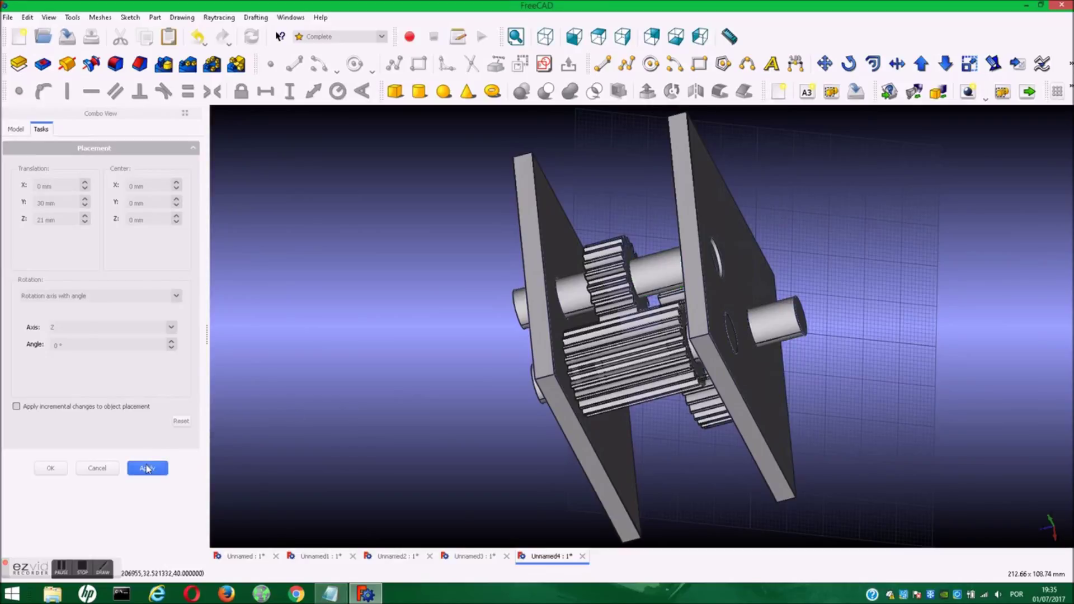
Fine-tune the protruding shaft's Z position to 21 mm and close its placement.
left_click(772, 331)
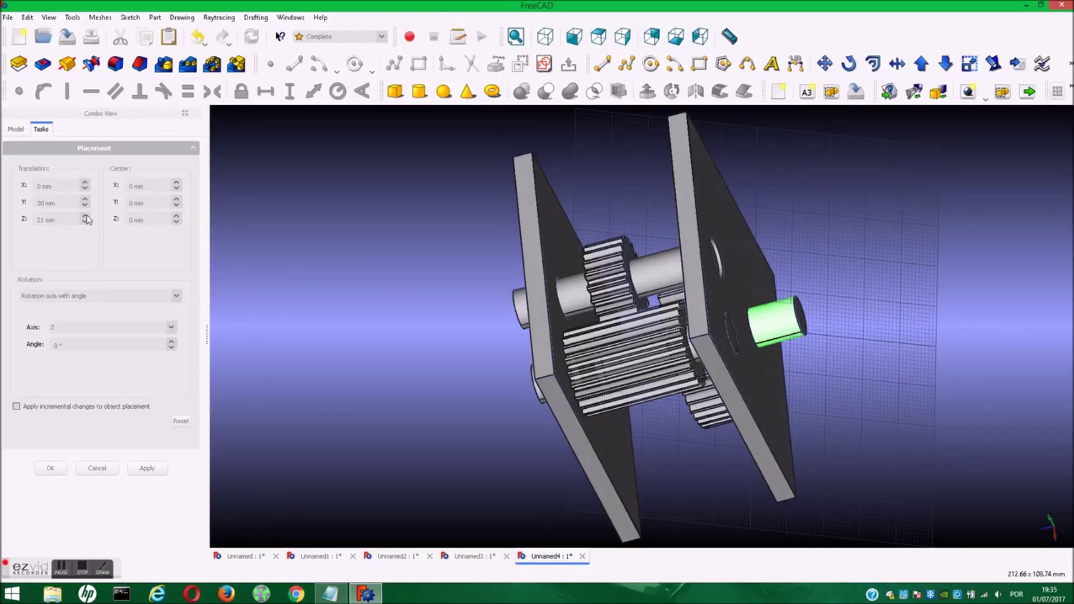
left_click(85, 220)
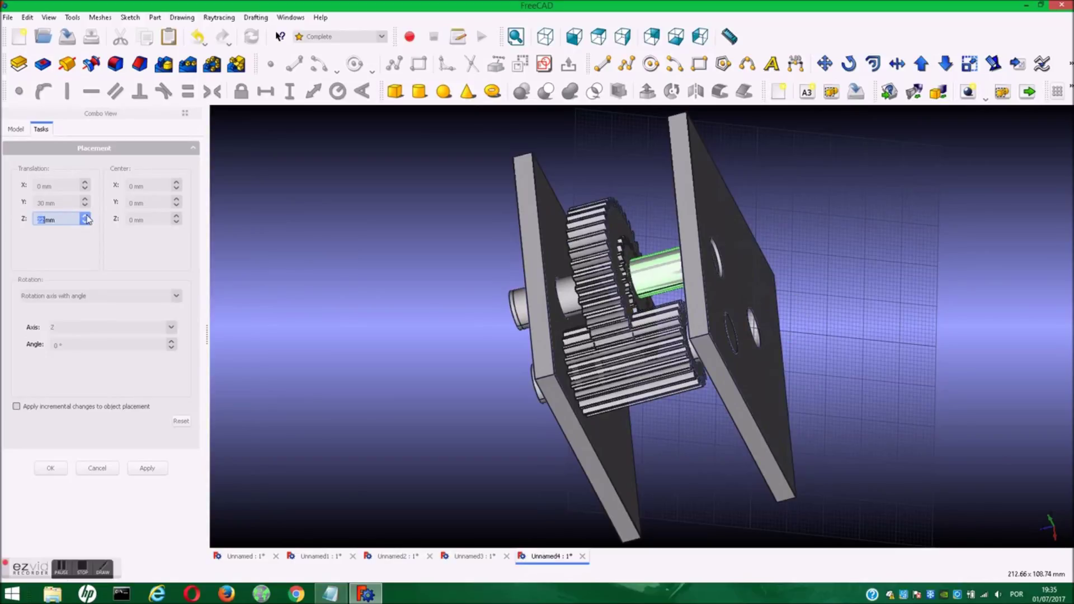
left_click(66, 467)
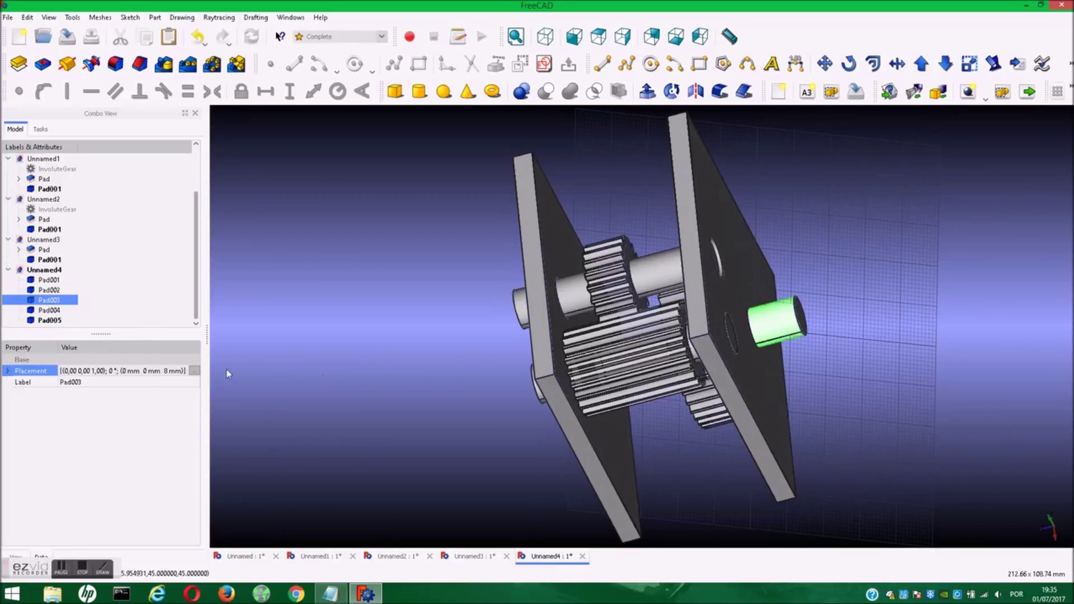
left_click(194, 371)
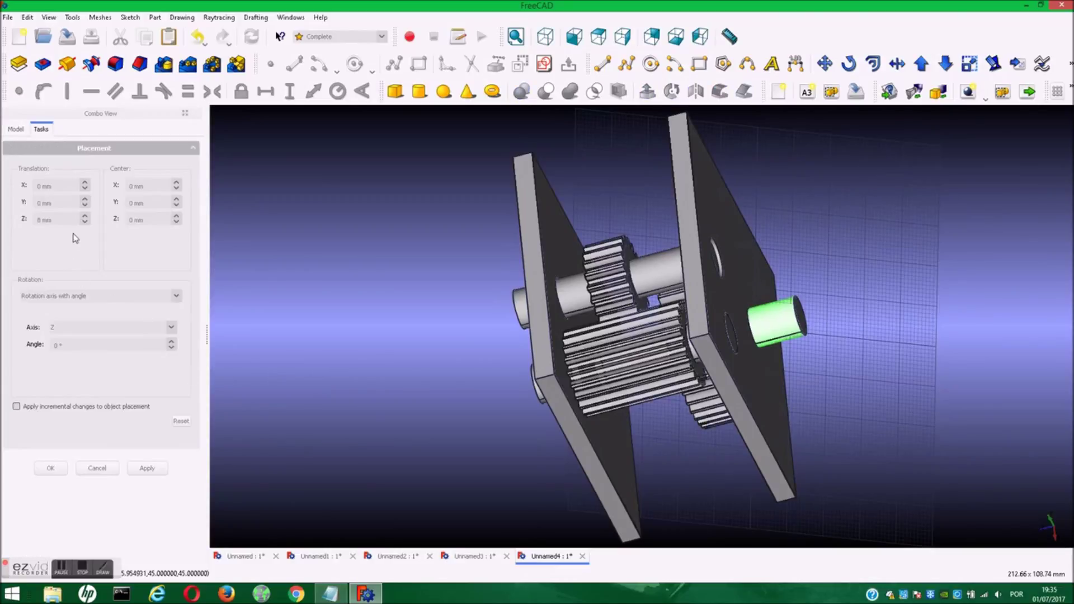
Step Pad003's Translation Z from 8 mm to 11 mm, checking the fit through both plates.
left_click(85, 217)
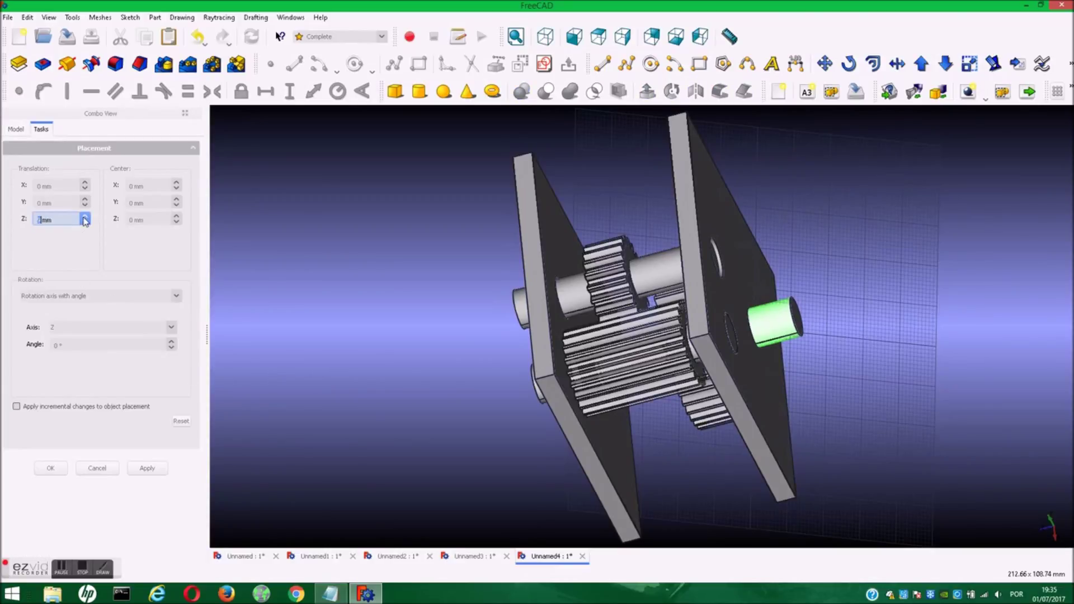
left_click(85, 217)
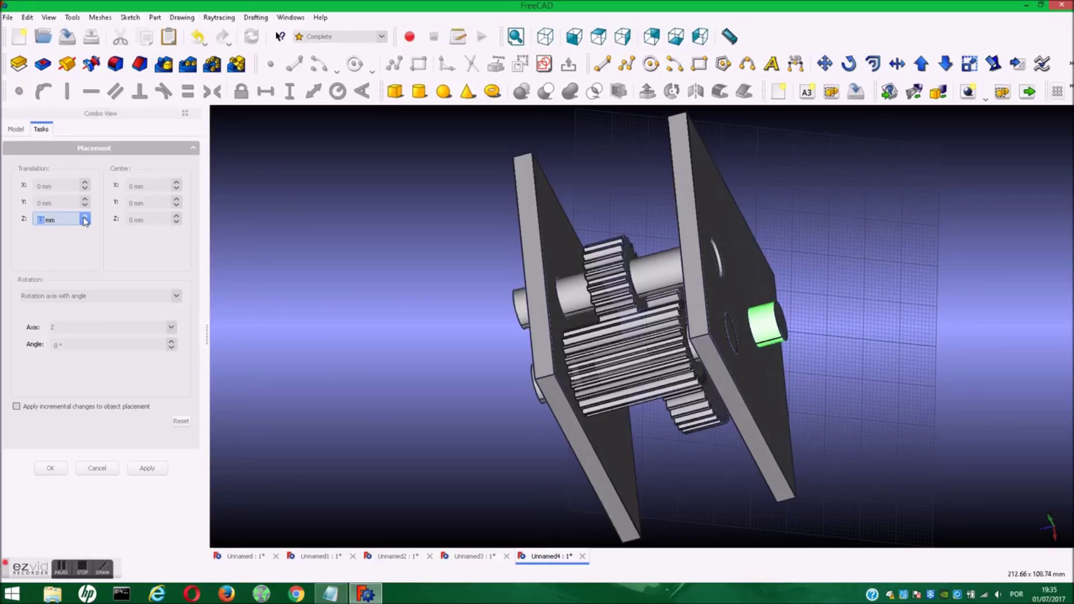
left_click(84, 222)
left_click(85, 222)
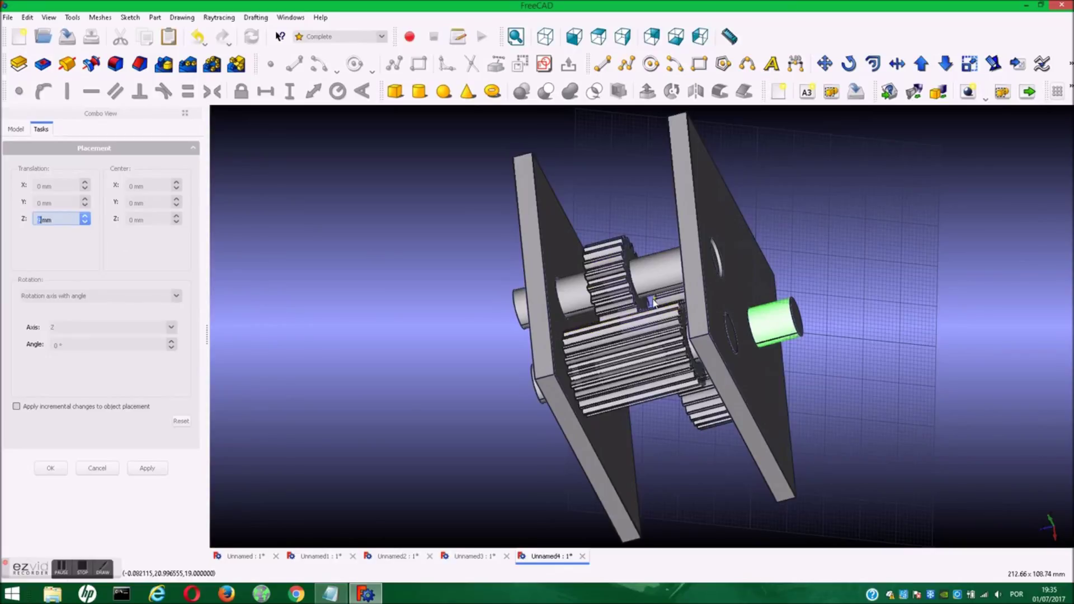
mouse_move(411, 356)
middle_mouse_down()
mouse_move(442, 220)
mouse_move(643, 194)
mouse_move(675, 205)
middle_mouse_up()
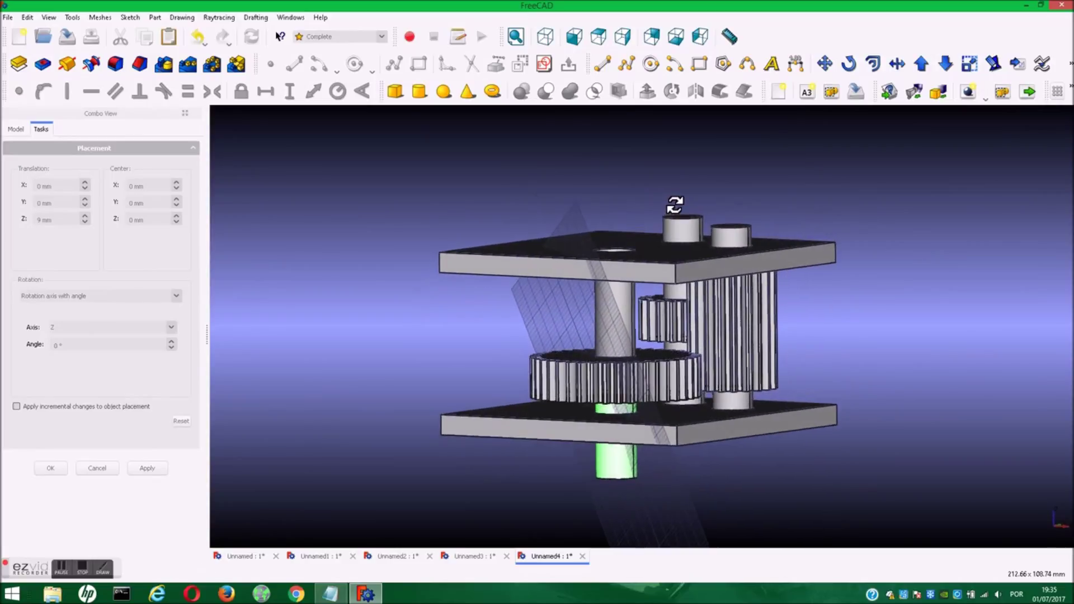
left_click(85, 217)
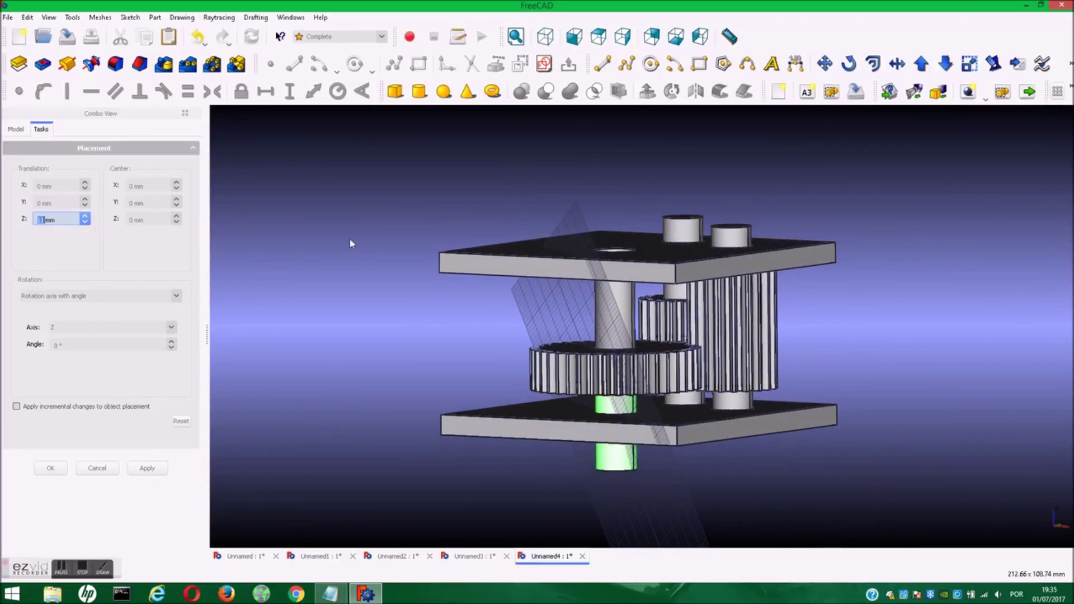
mouse_move(474, 194)
middle_mouse_down()
mouse_move(422, 215)
mouse_move(352, 283)
mouse_move(233, 287)
mouse_move(202, 369)
middle_mouse_up()
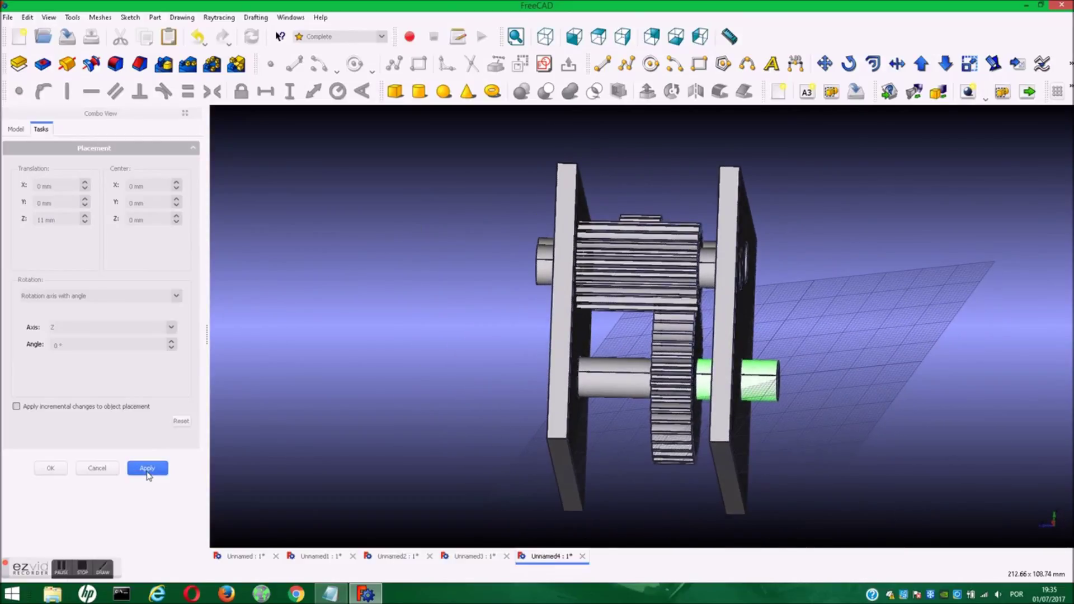
left_click(50, 470)
mouse_move(836, 233)
middle_mouse_down()
mouse_move(887, 209)
mouse_move(635, 308)
mouse_move(438, 305)
mouse_move(401, 350)
mouse_move(677, 470)
mouse_move(871, 494)
mouse_move(920, 371)
mouse_move(882, 319)
mouse_move(859, 254)
mouse_move(897, 196)
mouse_move(573, 235)
mouse_move(354, 344)
middle_mouse_up()
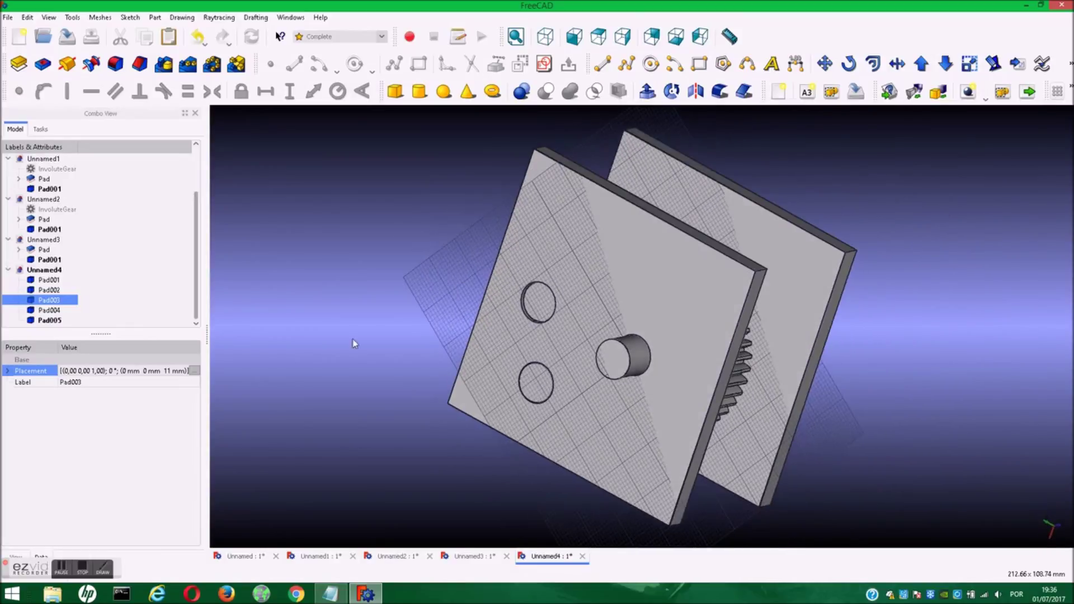